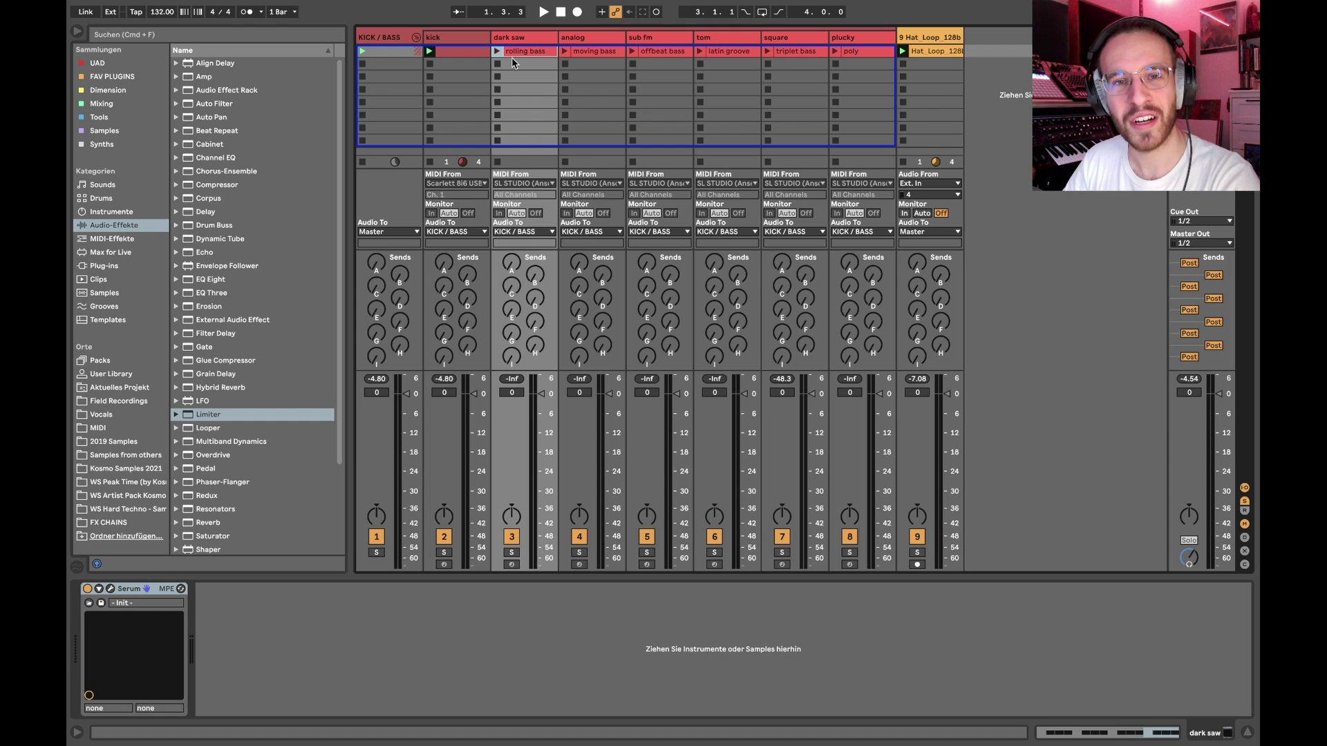
Play the rolling bass clip on the dark saw track and open its notes in the clip editor.
click(523, 40)
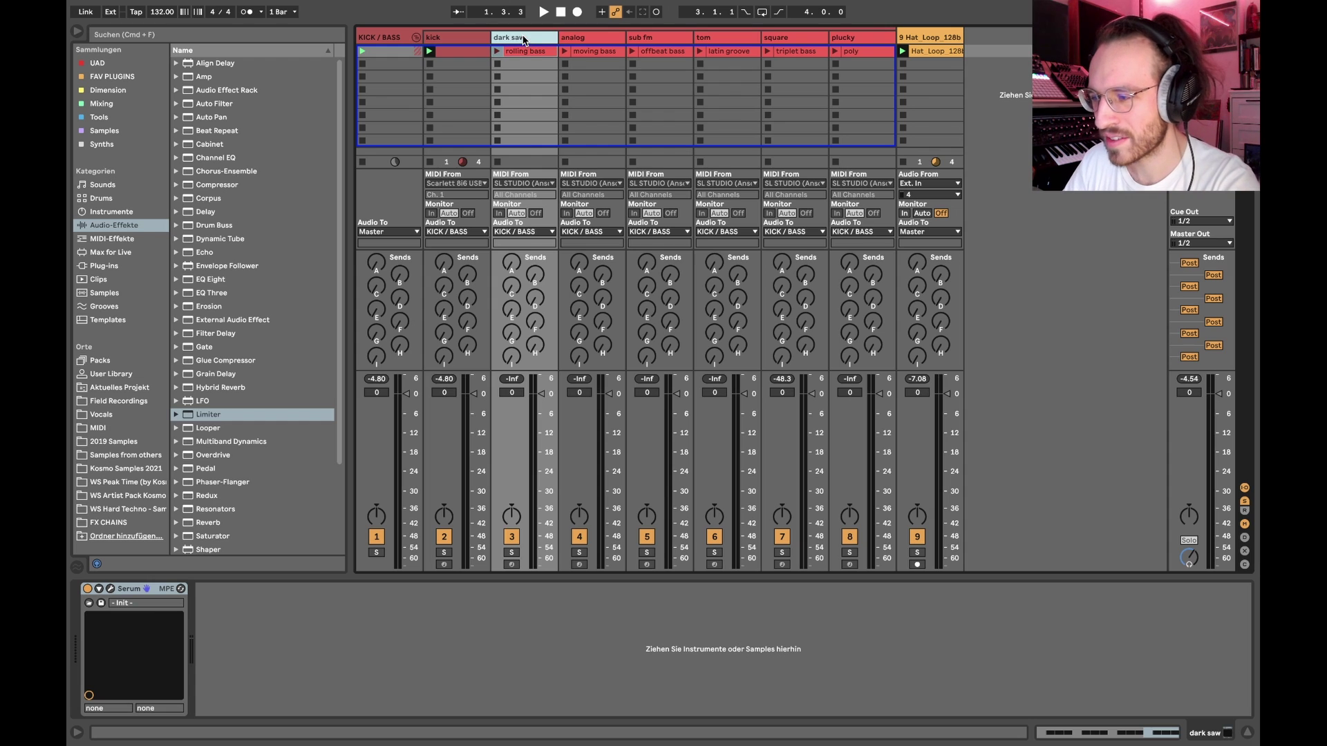
key(Down)
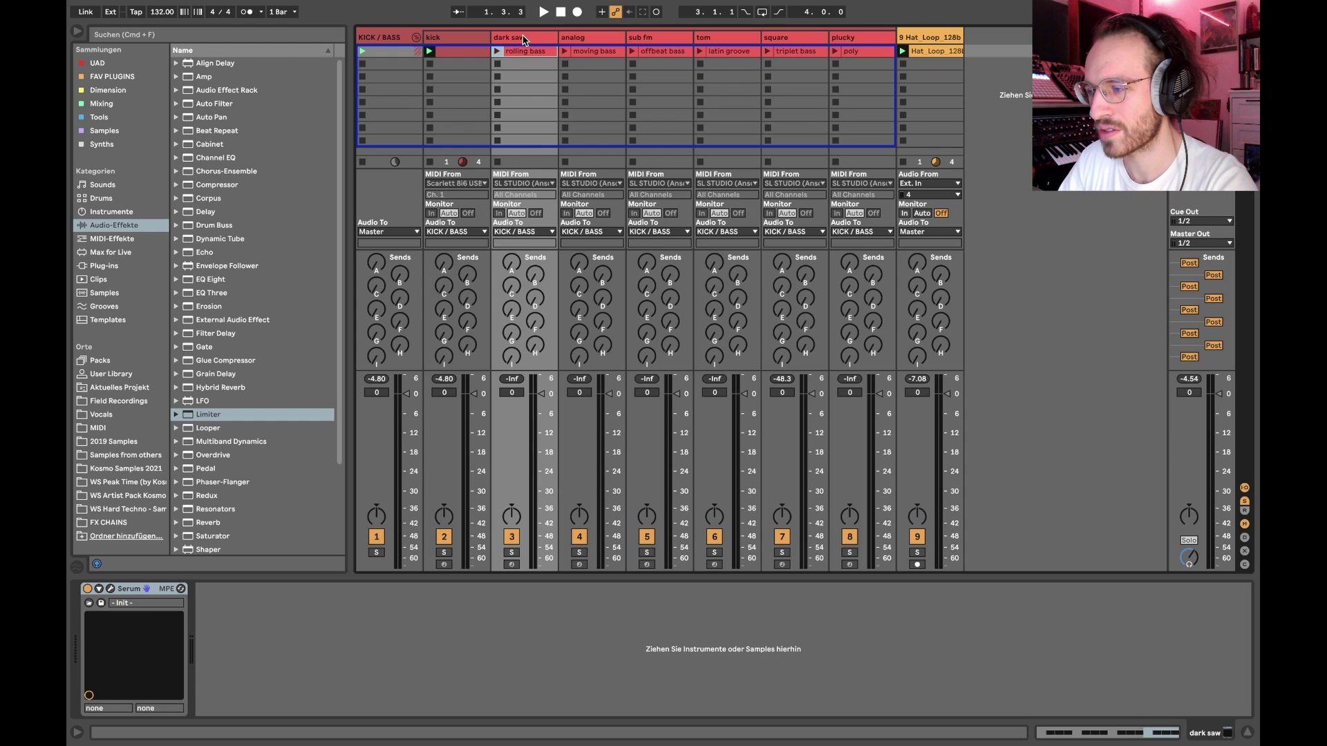
key(Return)
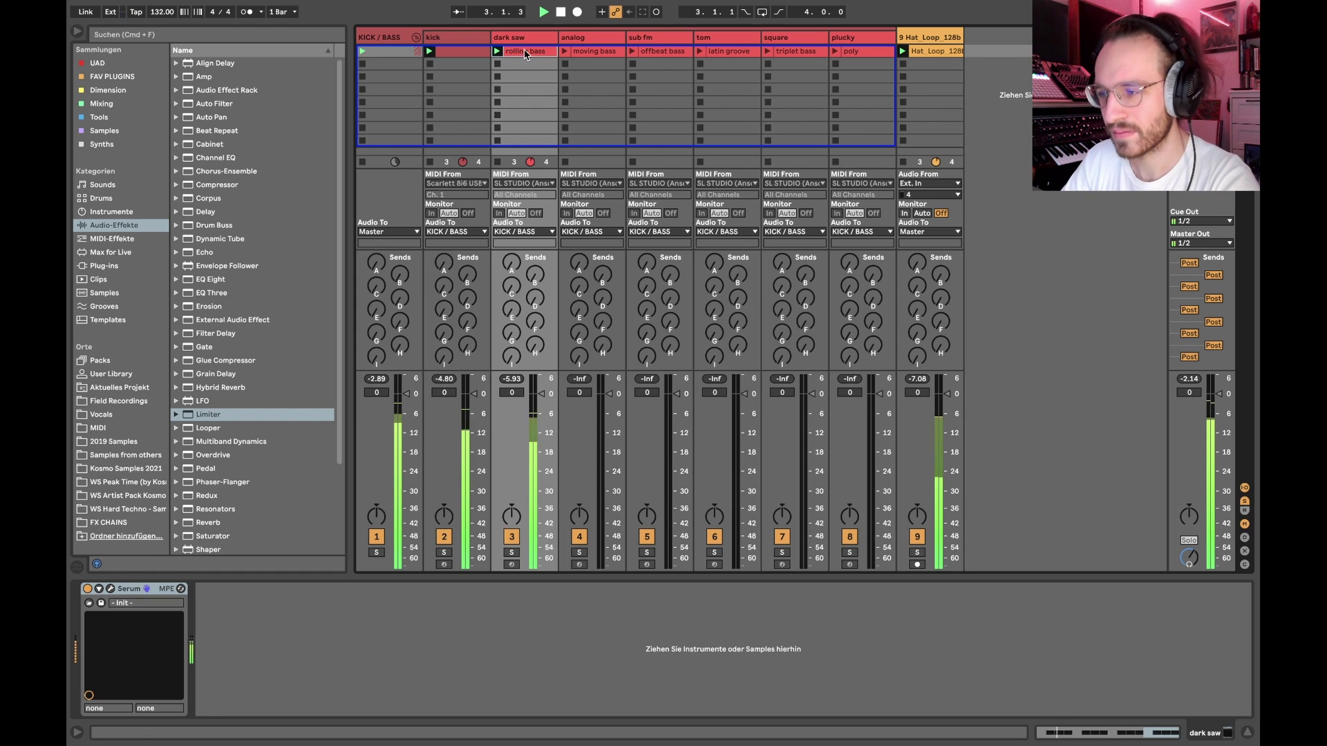
double_click(525, 52)
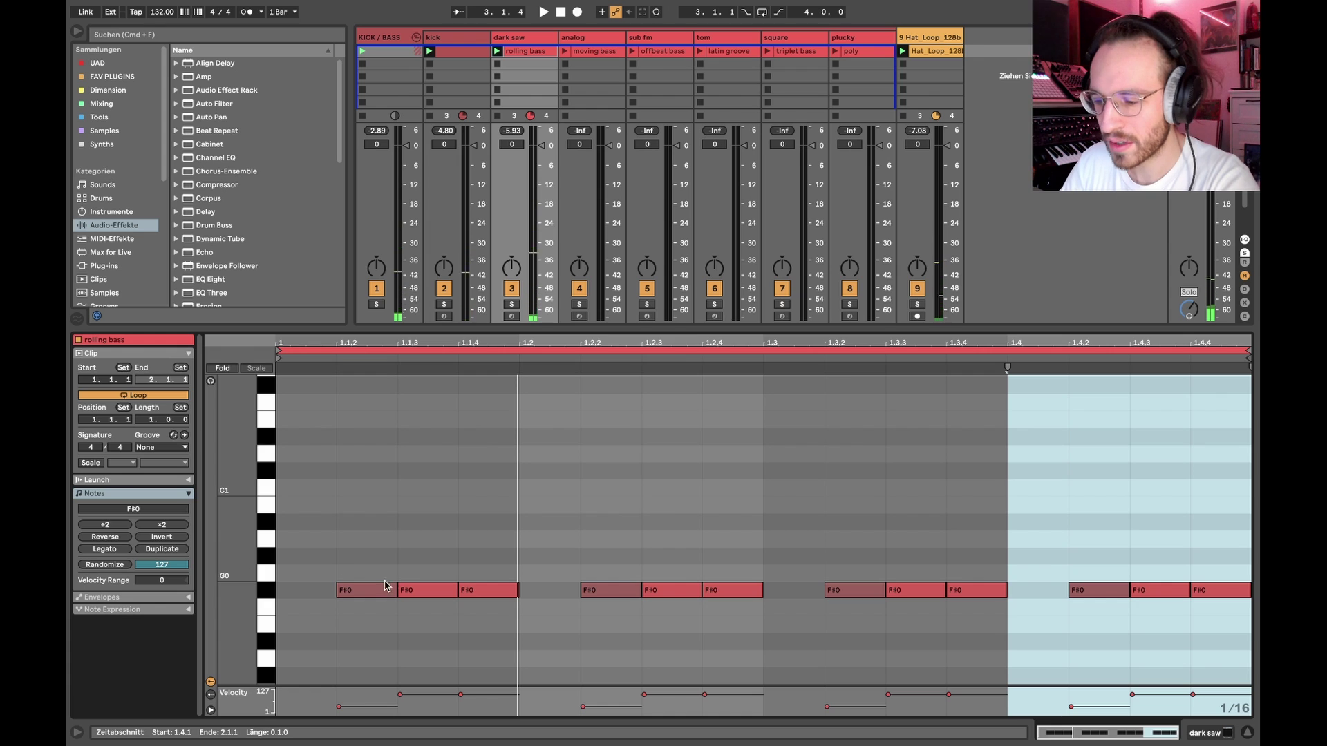
Examine the three-note F#0 groups in the rolling bass clip, including the velocity of each group's quieter first note.
drag(302, 550, 493, 663)
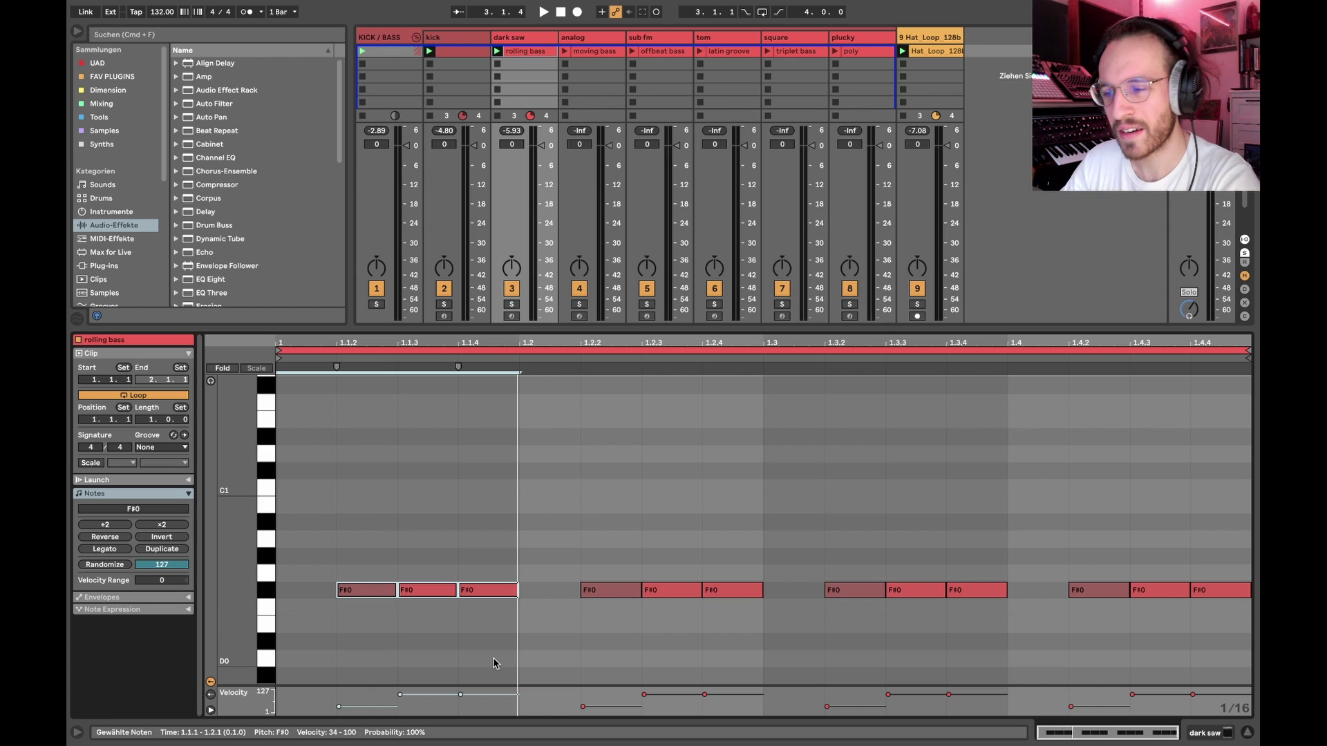
drag(498, 555, 278, 637)
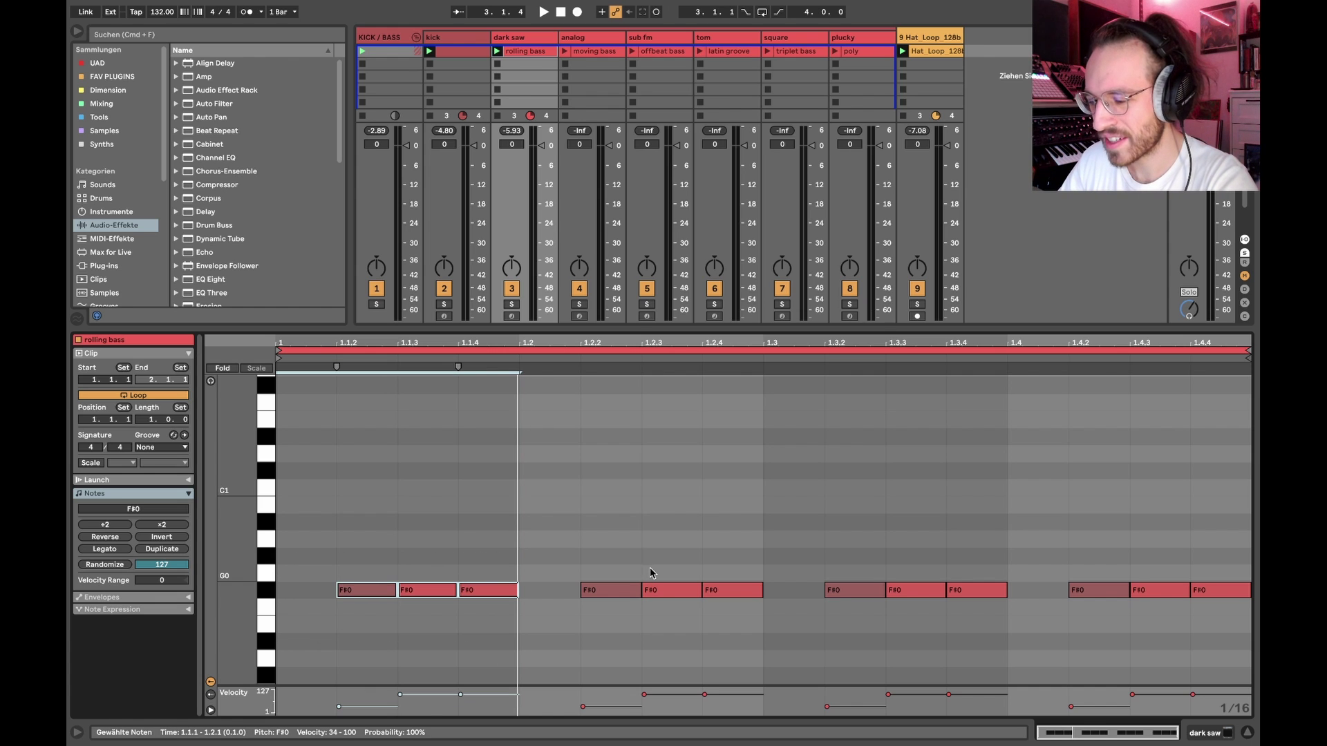
click(417, 562)
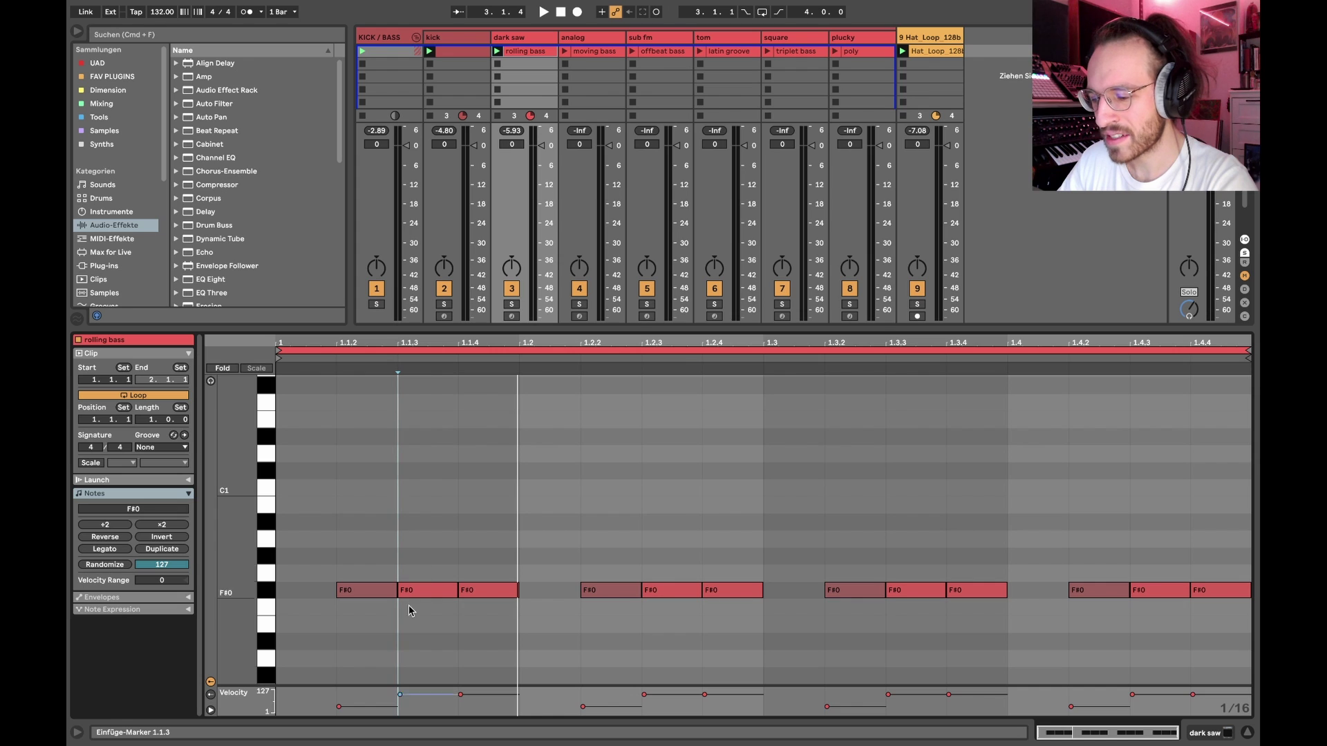
click(307, 588)
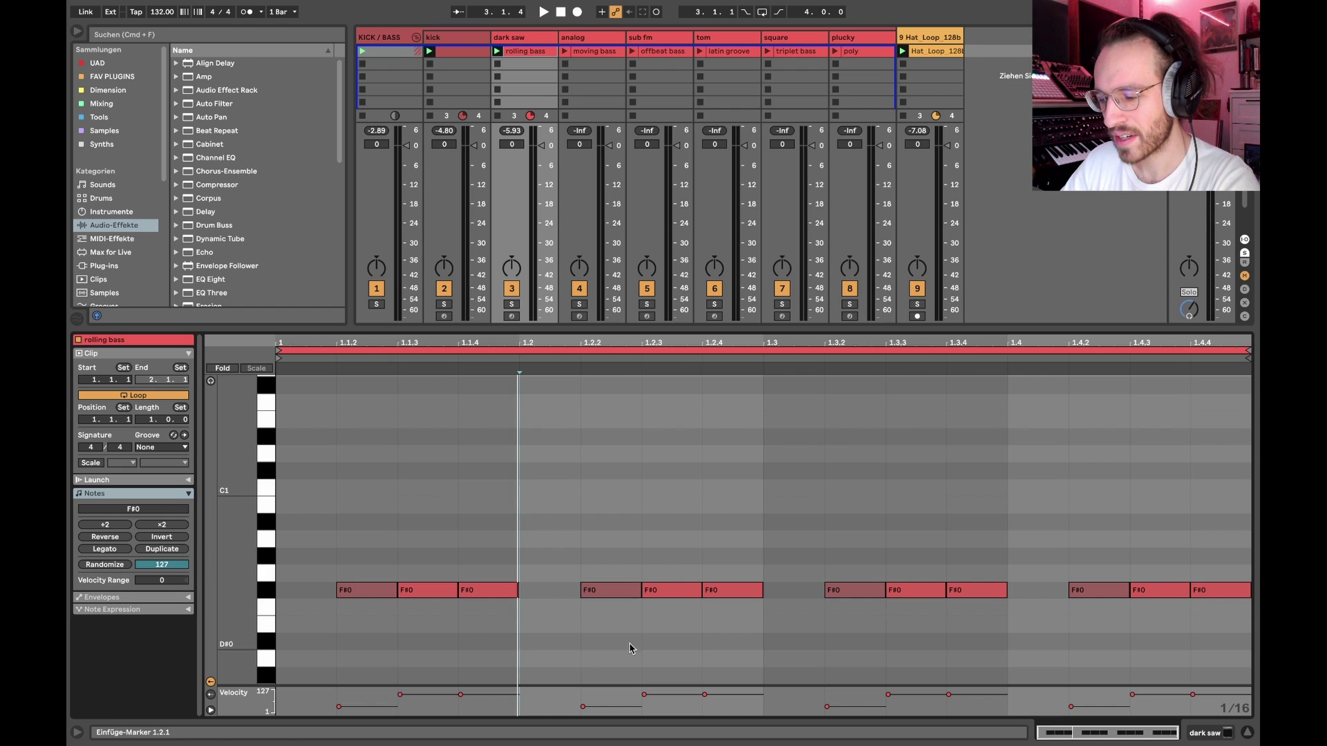
click(374, 591)
drag(366, 706, 366, 707)
drag(610, 591, 354, 593)
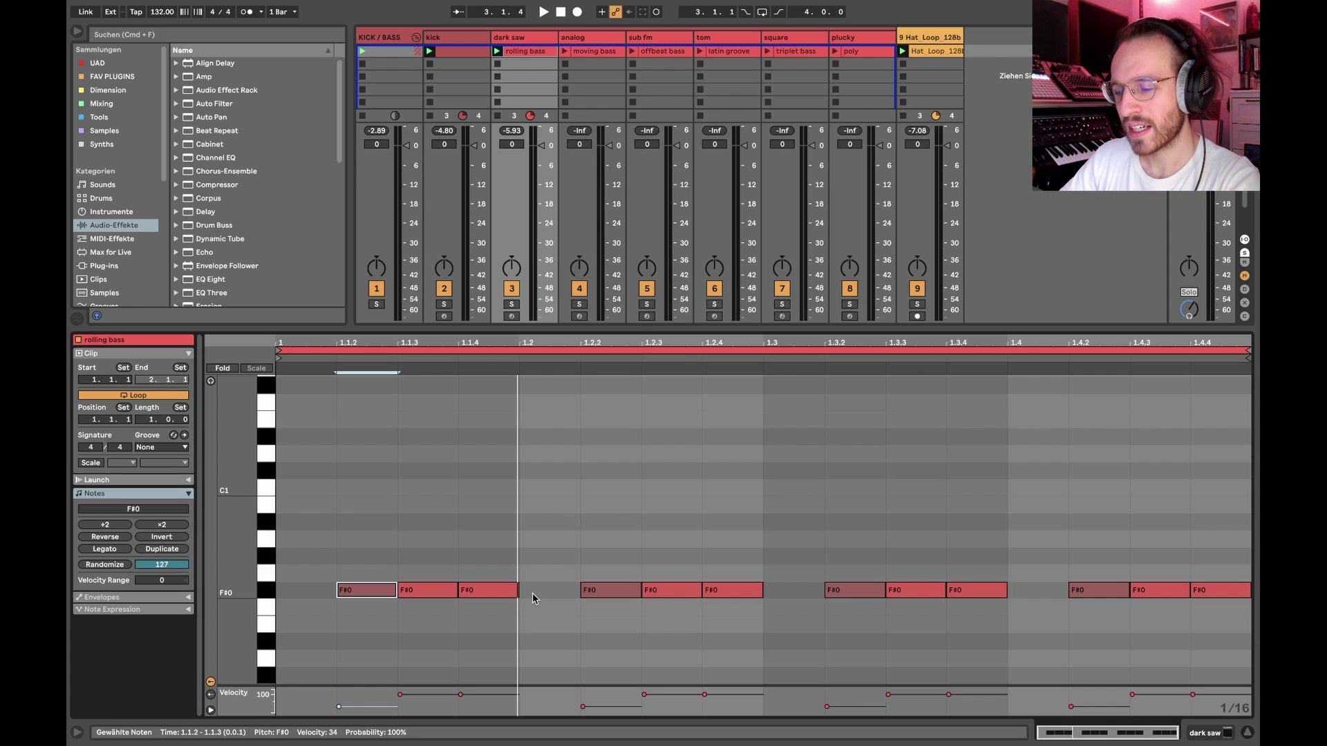
drag(396, 502, 505, 645)
drag(492, 563, 431, 646)
Deactivate the first F#0 note of every three-note group in the rolling bass clip and listen to the pattern.
click(355, 631)
click(609, 648)
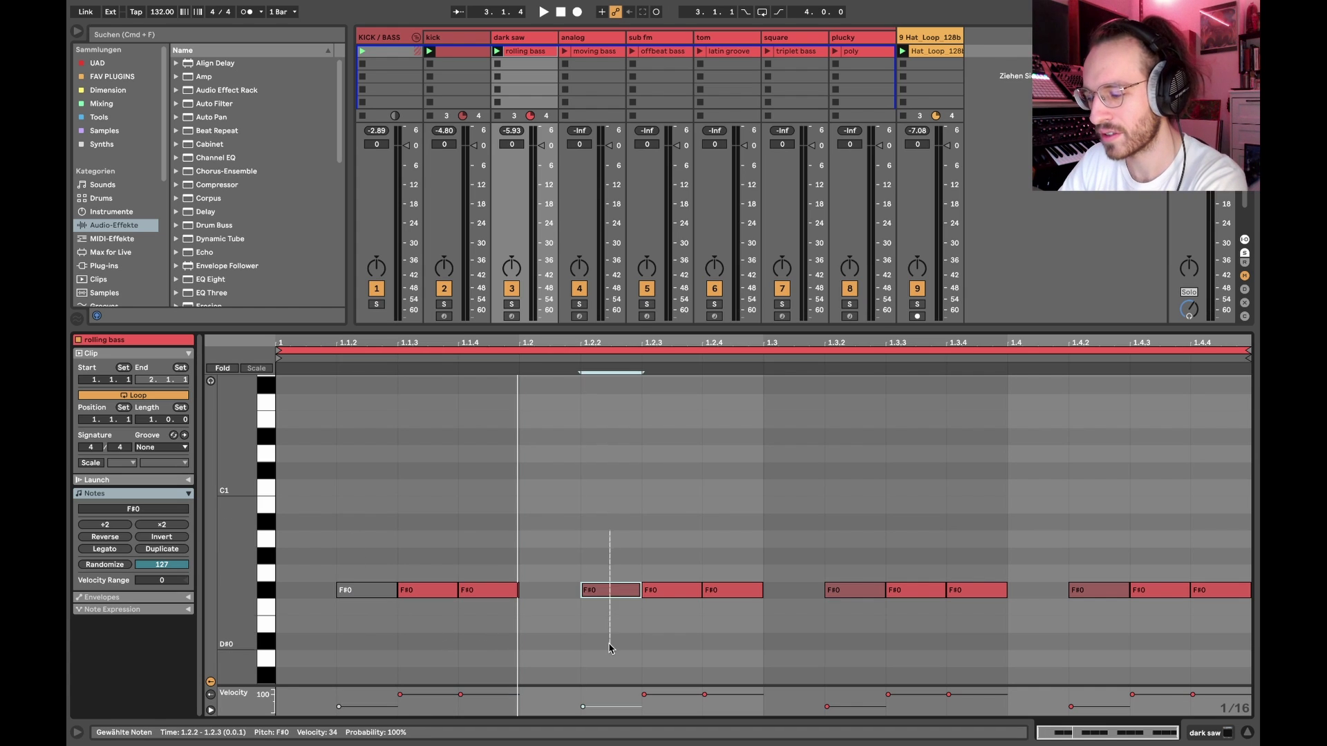
drag(610, 645, 609, 645)
key(0)
drag(867, 558, 862, 687)
key(0)
drag(1078, 554, 1092, 675)
key(0)
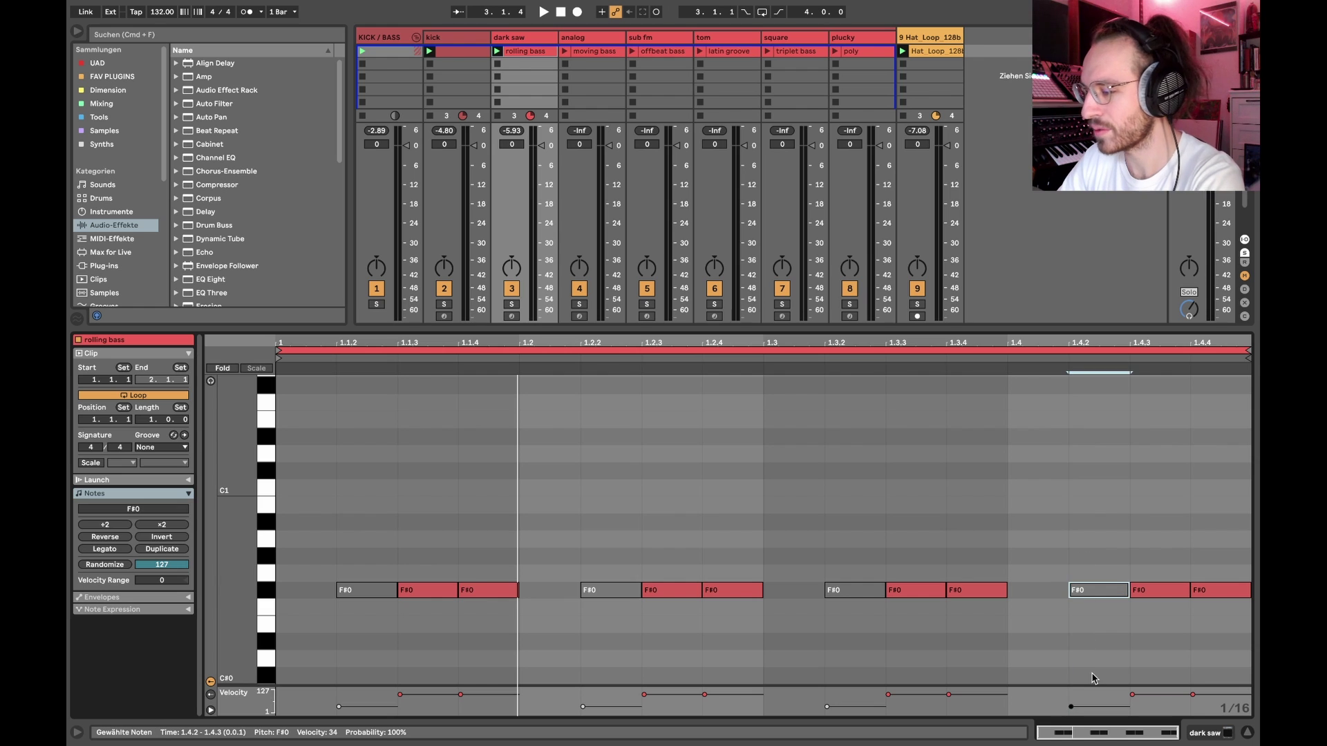
key(space)
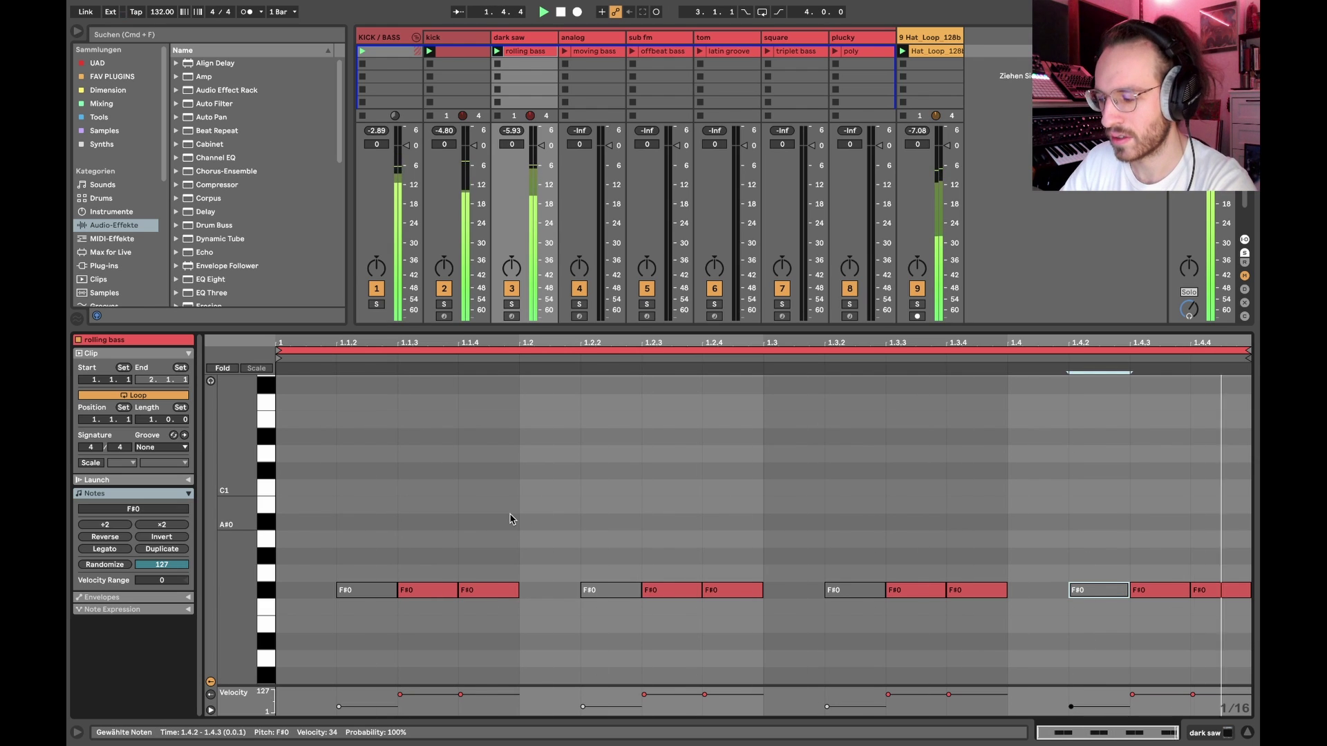
key(space)
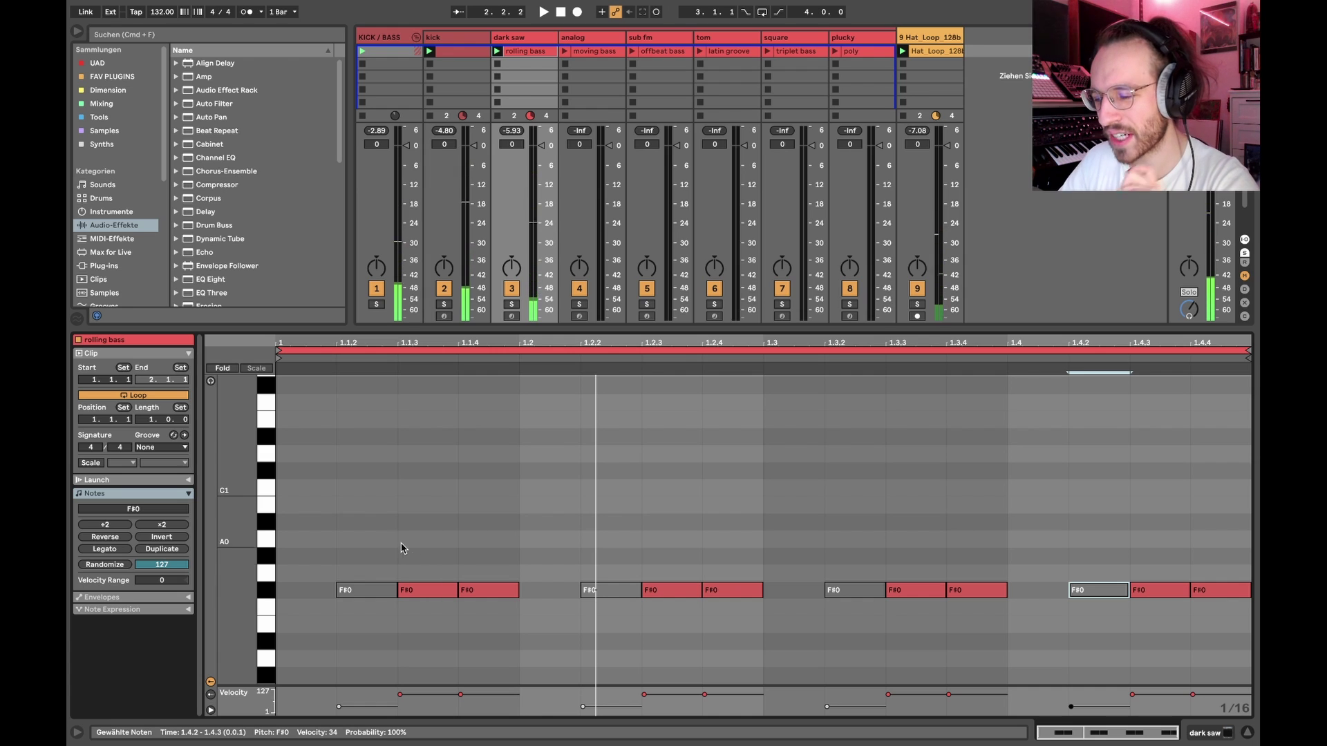
Reactivate the muted first note of every group in the rolling bass clip and play the full pattern.
drag(388, 559, 351, 647)
key(0)
drag(619, 553, 629, 649)
key(0)
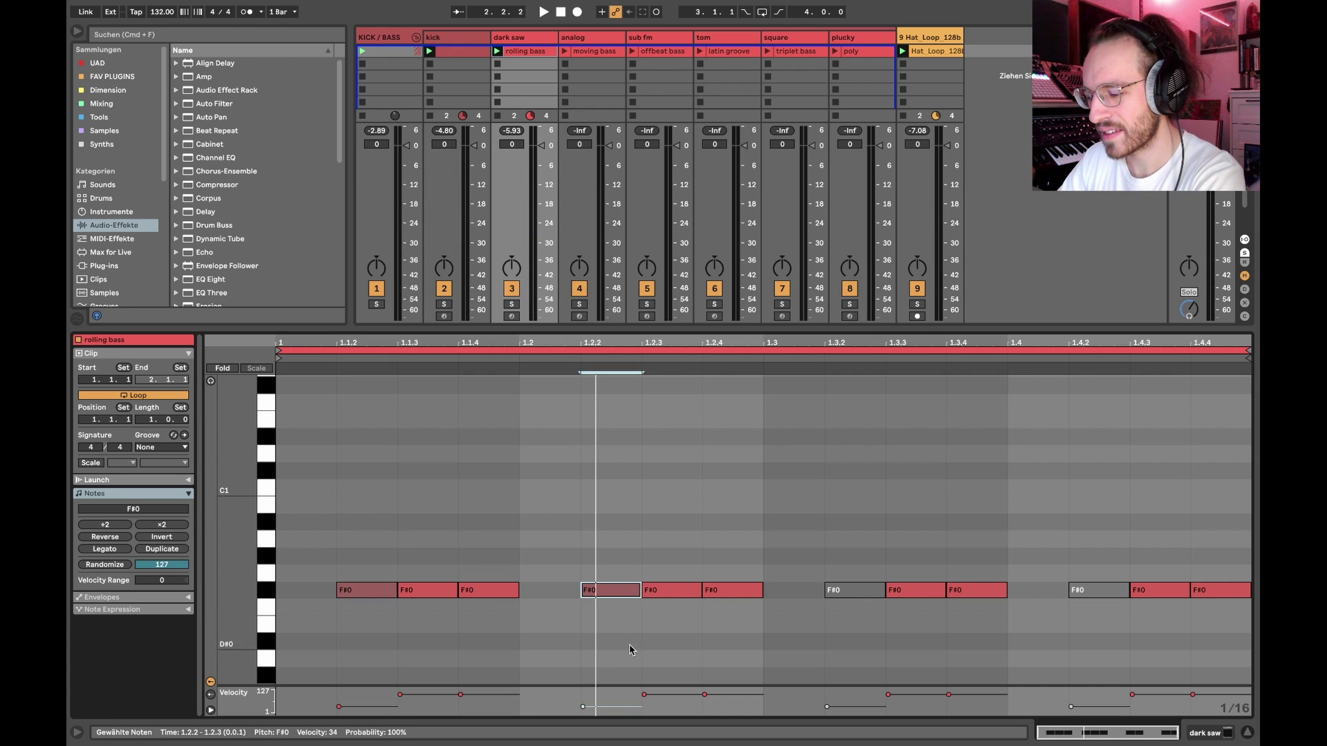
drag(853, 550, 853, 634)
key(0)
drag(1102, 542, 1100, 629)
key(0)
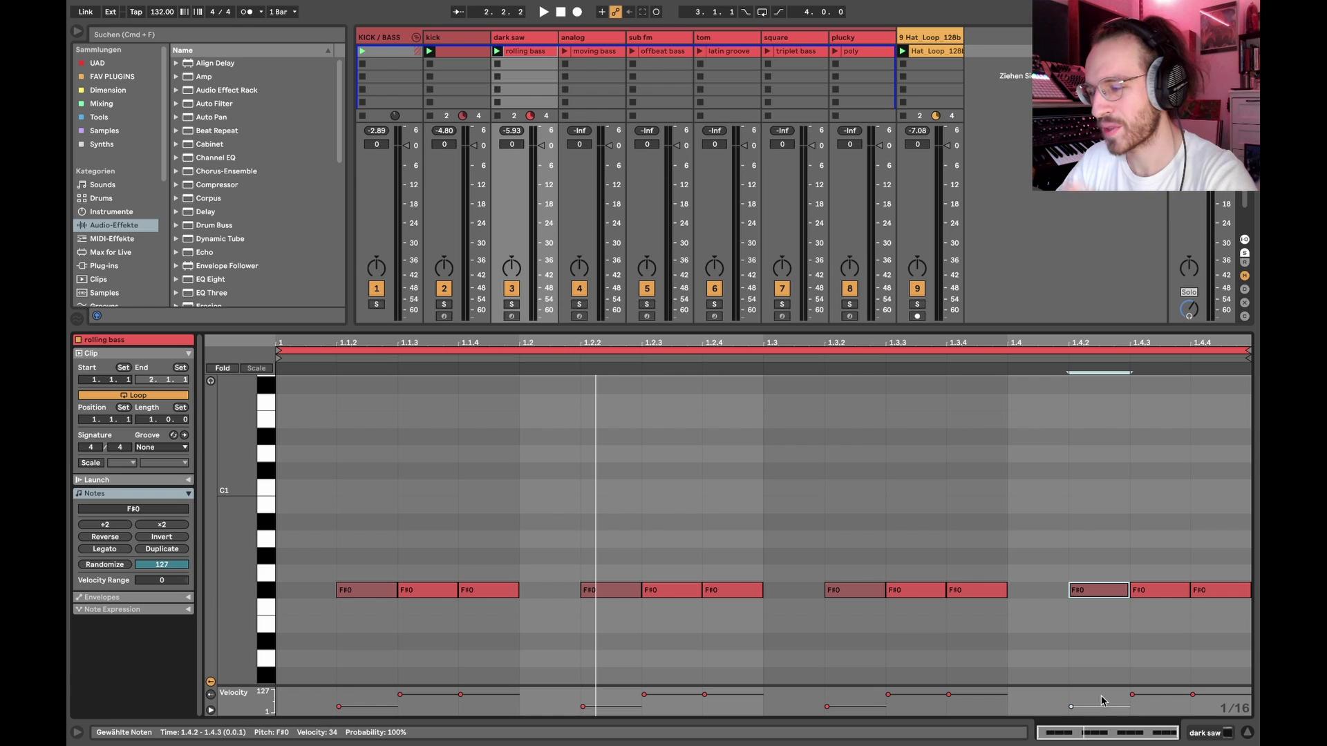
key(space)
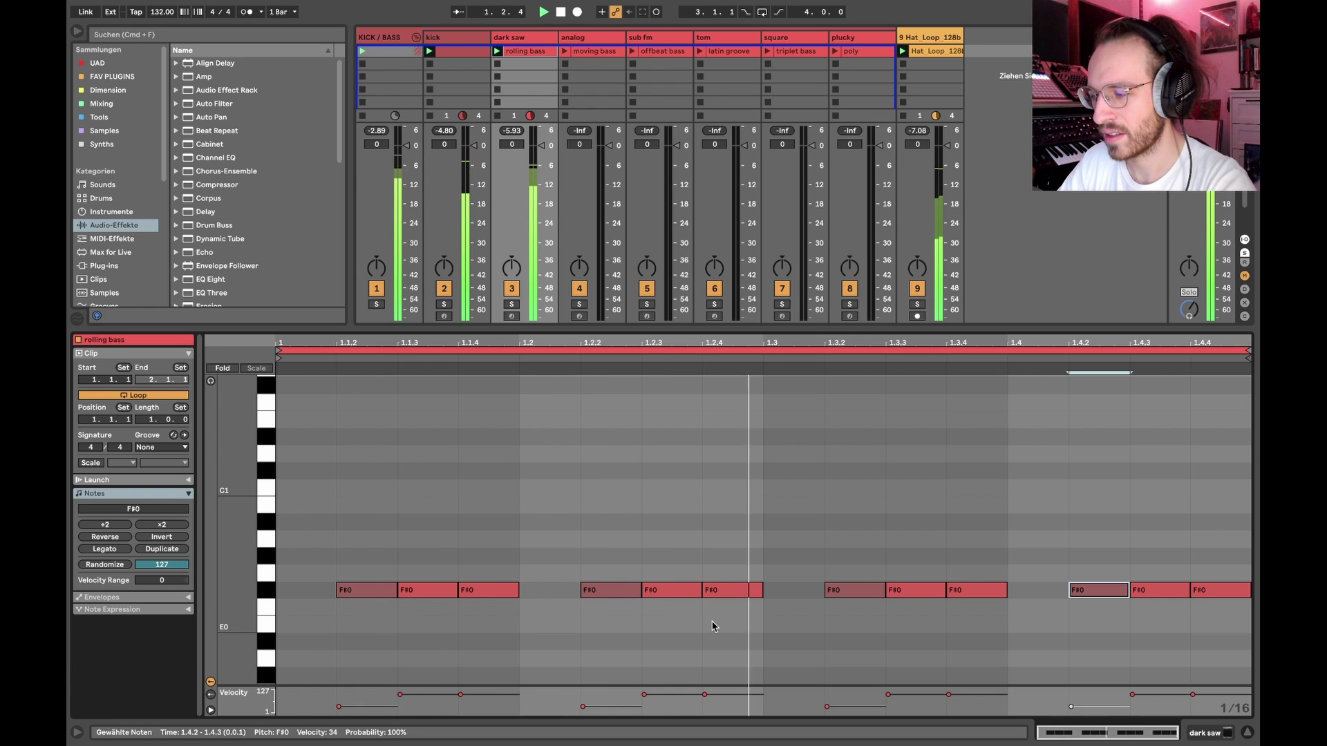
Open the Serum synth on the dark saw track, reposition its window, and show the Env 2 settings.
key(shift+Tab)
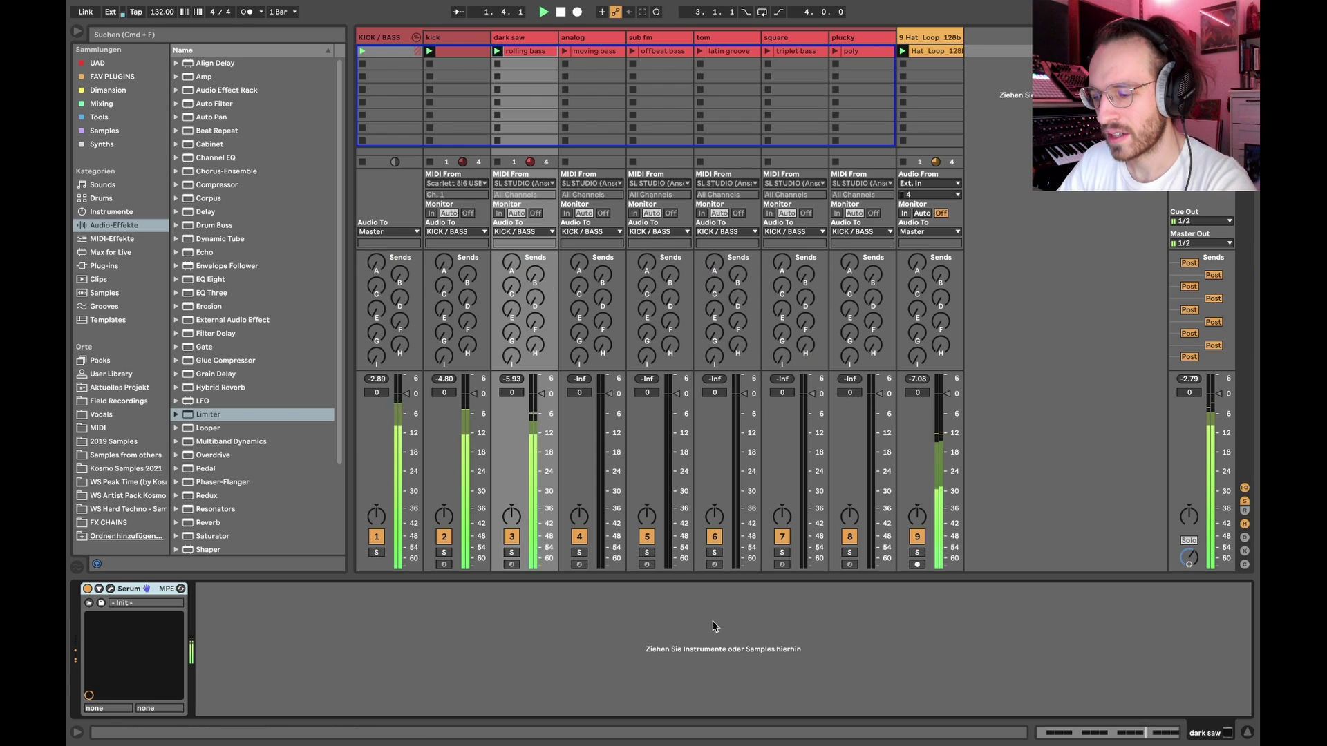
click(110, 589)
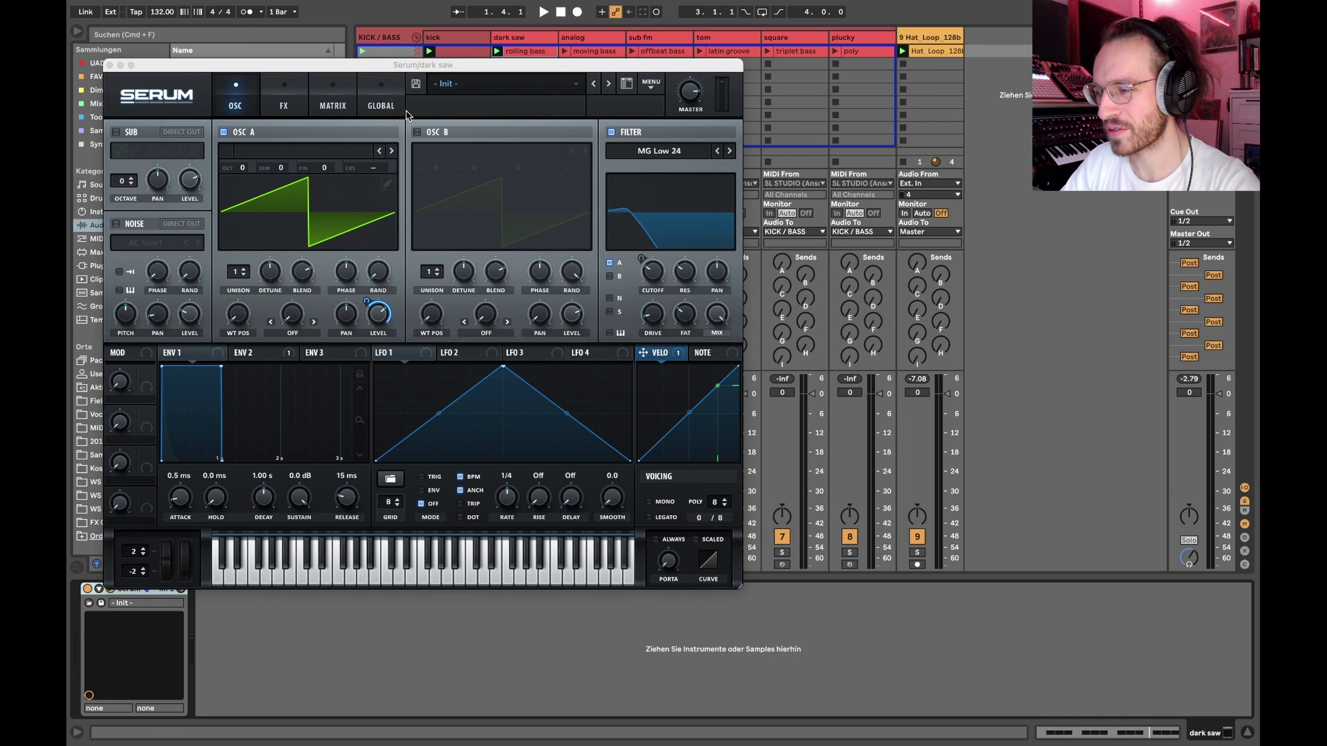
drag(397, 69, 487, 84)
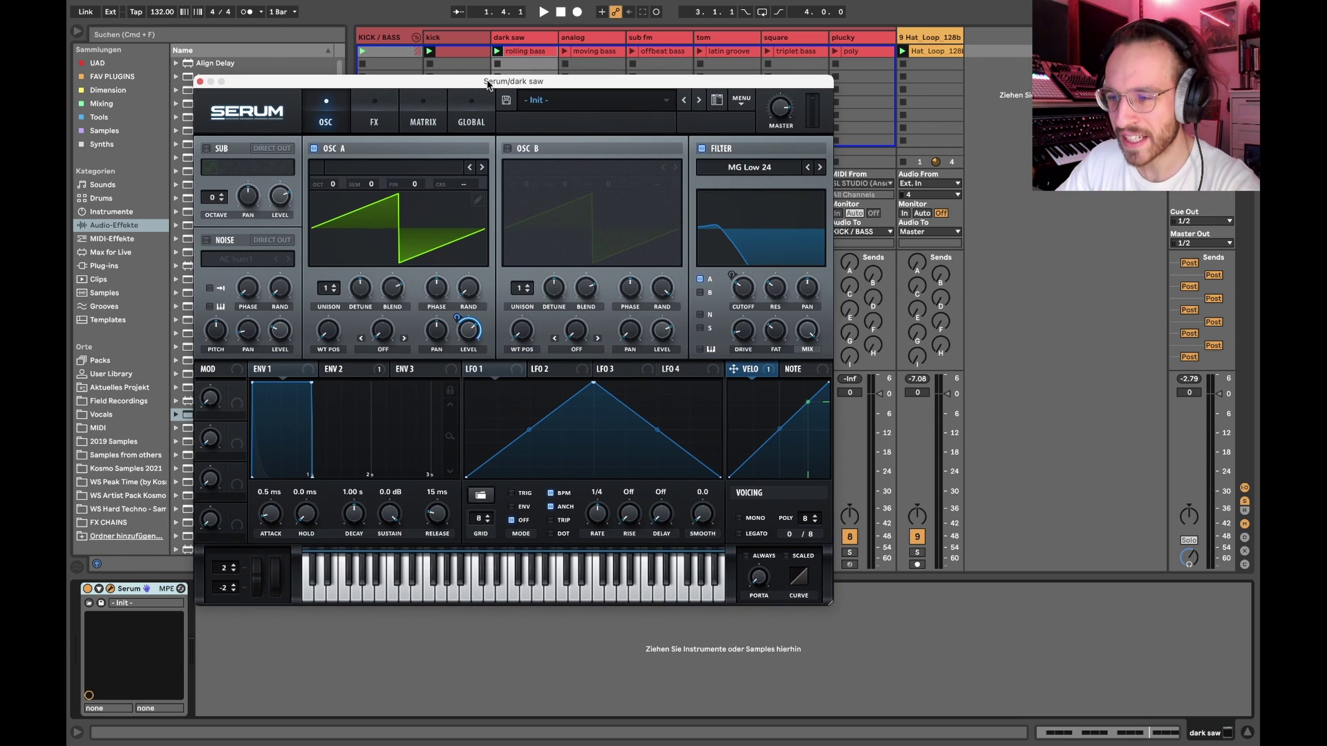
drag(487, 83, 488, 71)
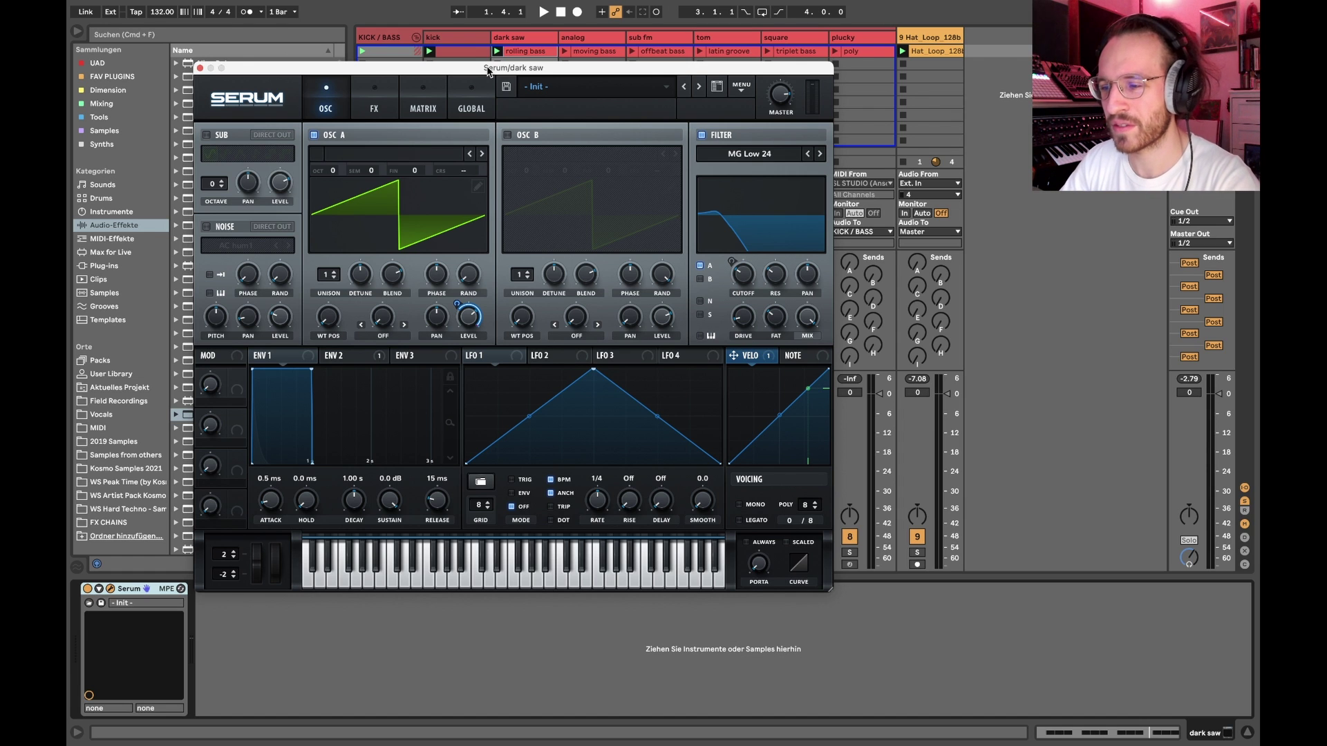
drag(487, 69, 527, 69)
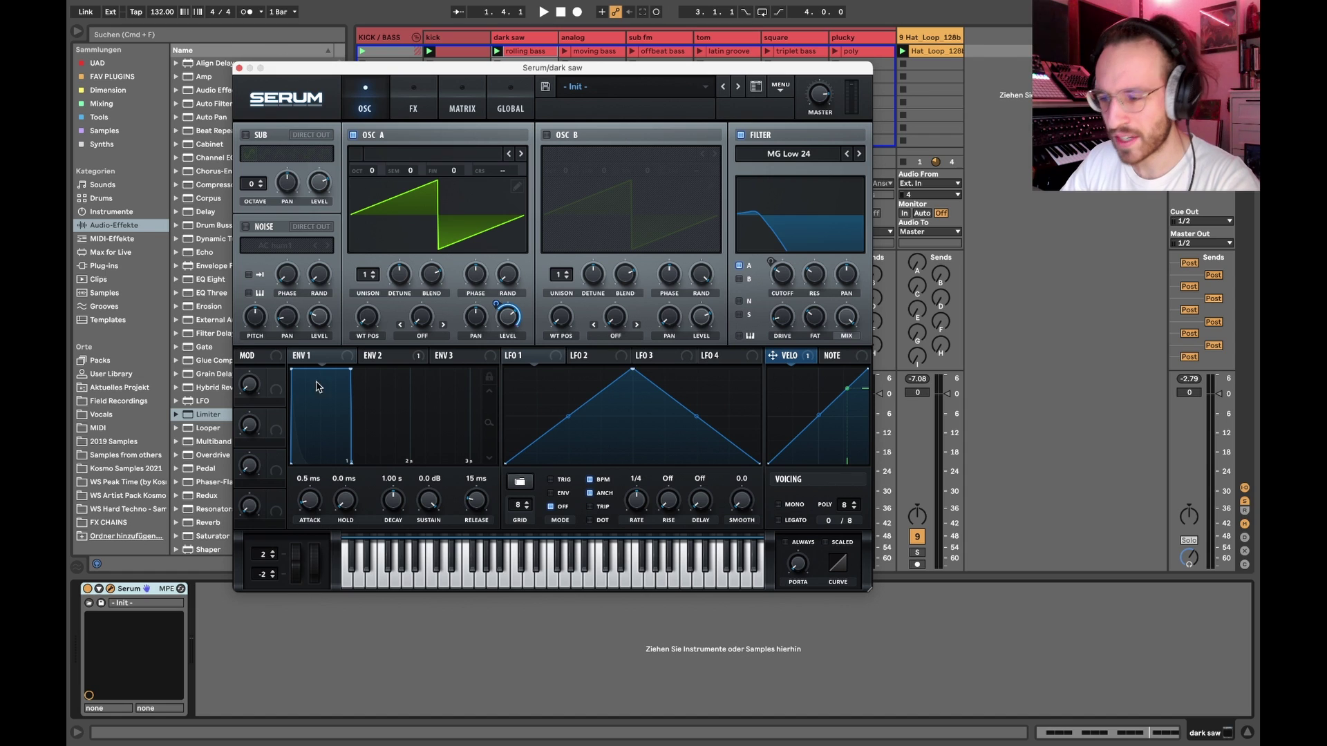
drag(512, 271, 513, 282)
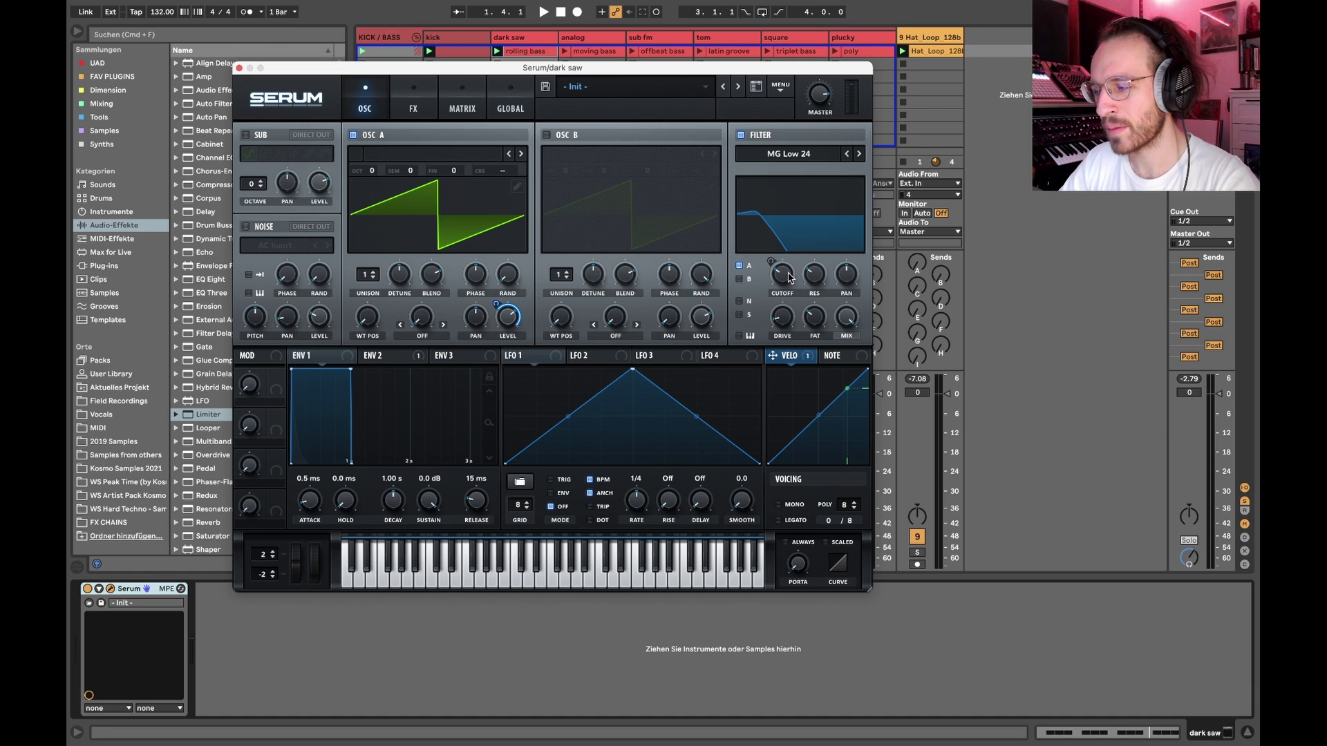
click(383, 355)
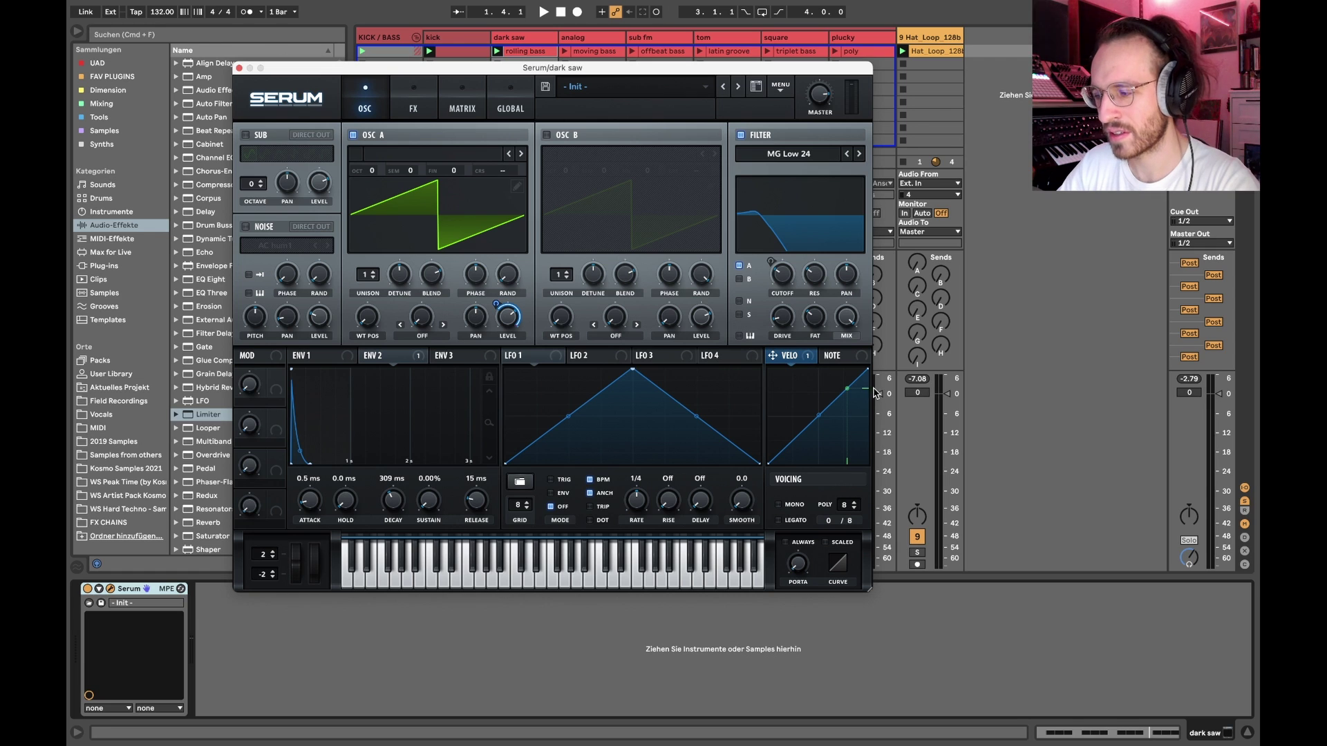
Try Velo as the auxiliary source for the Env 2 to Fil Cutoff modulation, listen to it, and clear the source.
click(463, 106)
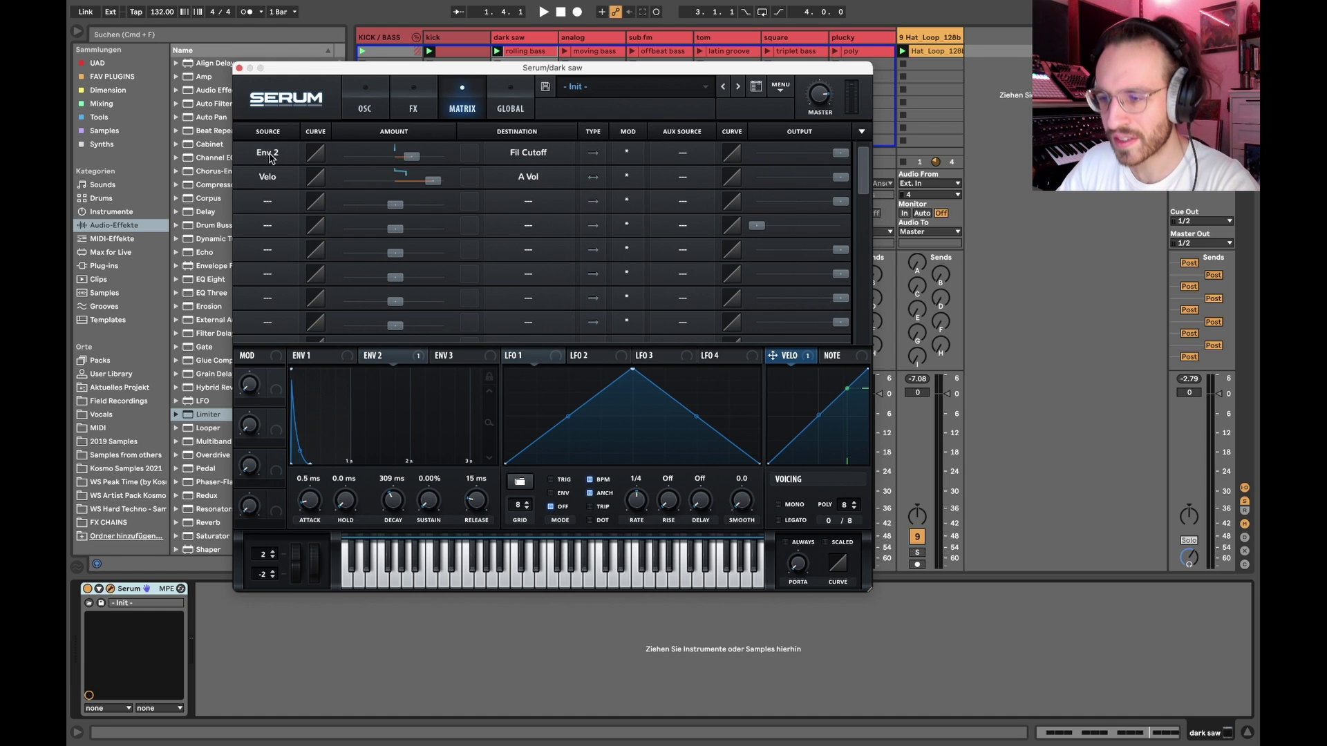
click(677, 162)
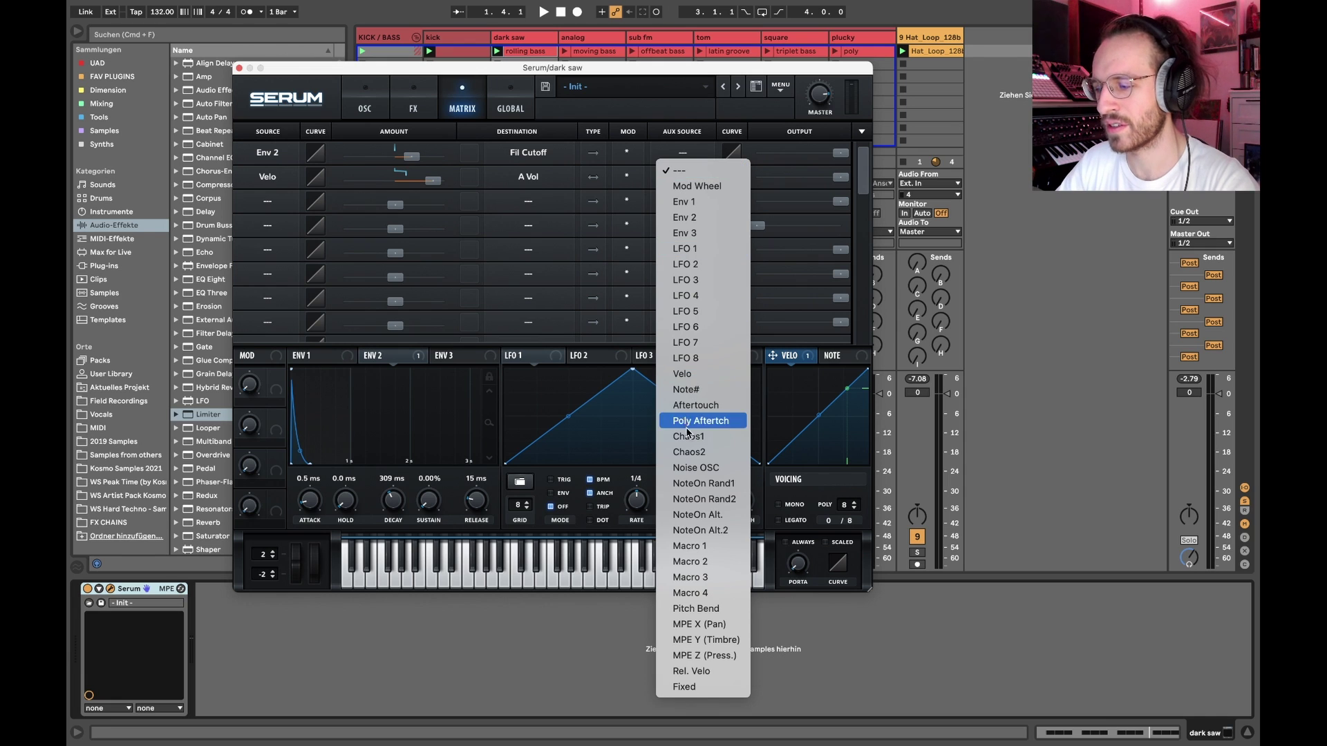
click(687, 374)
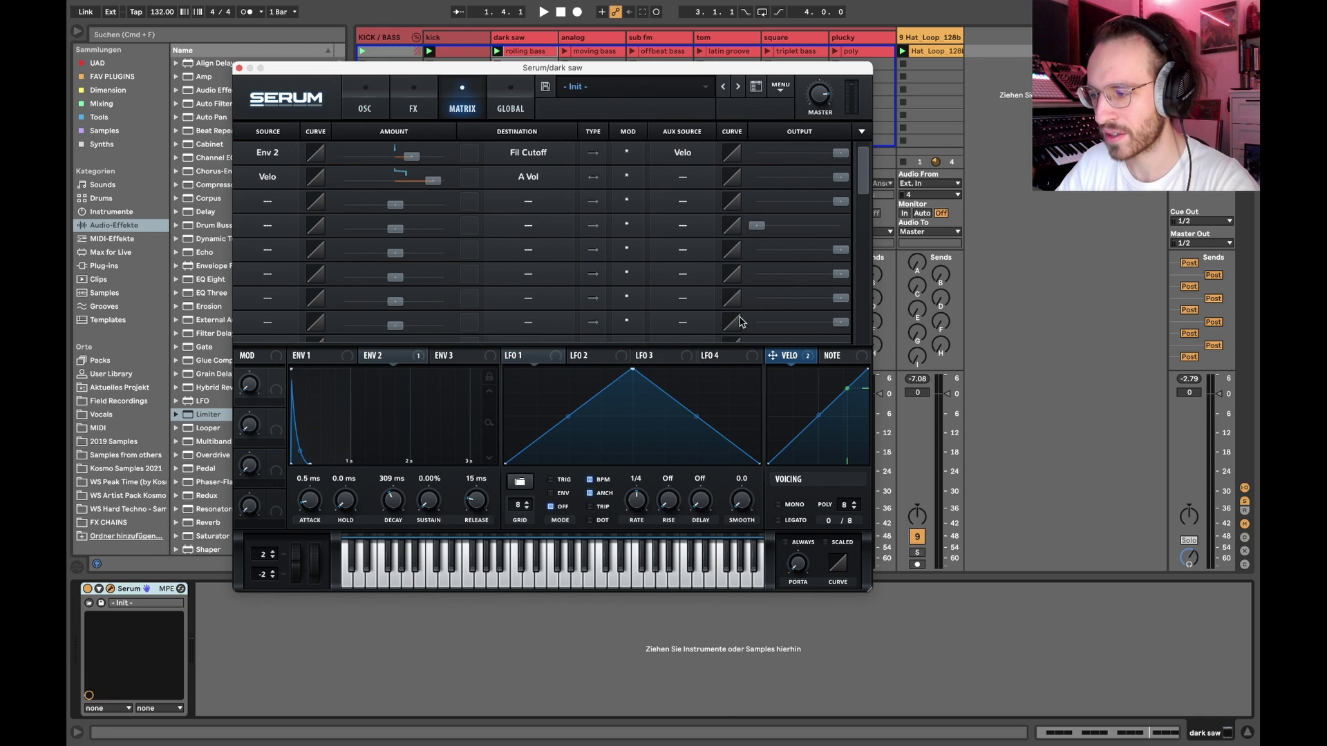
key(space)
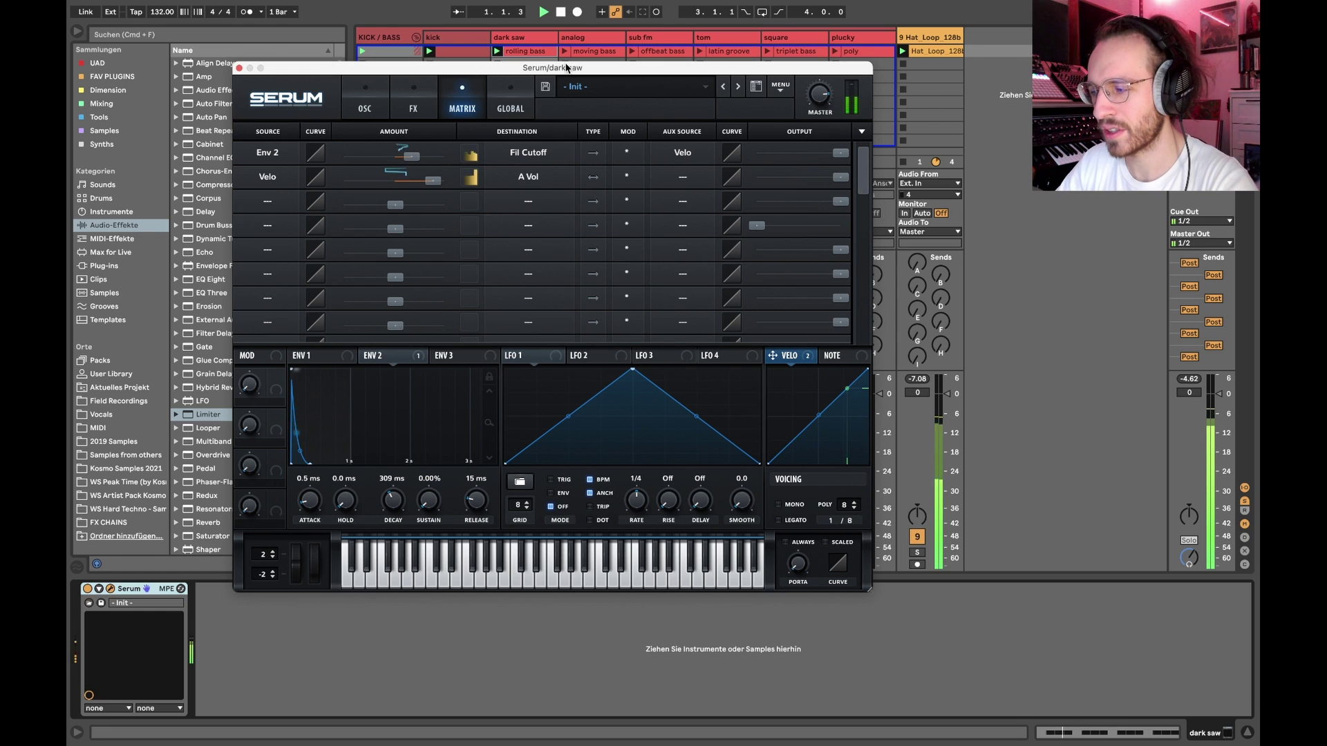
key(space)
click(694, 159)
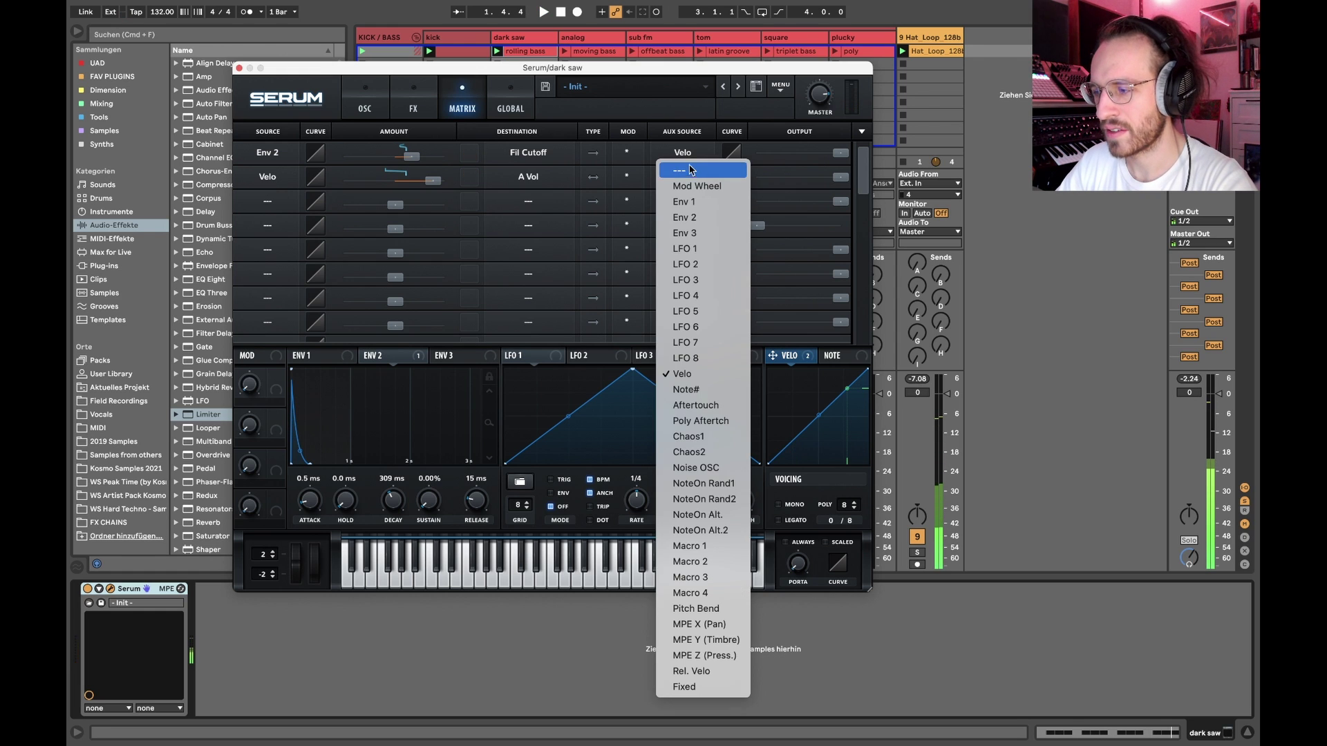
click(691, 169)
Reopen the rolling bass clip's notes, close the Serum window, and deactivate the quieter first note of the three-note groups.
click(510, 50)
double_click(510, 51)
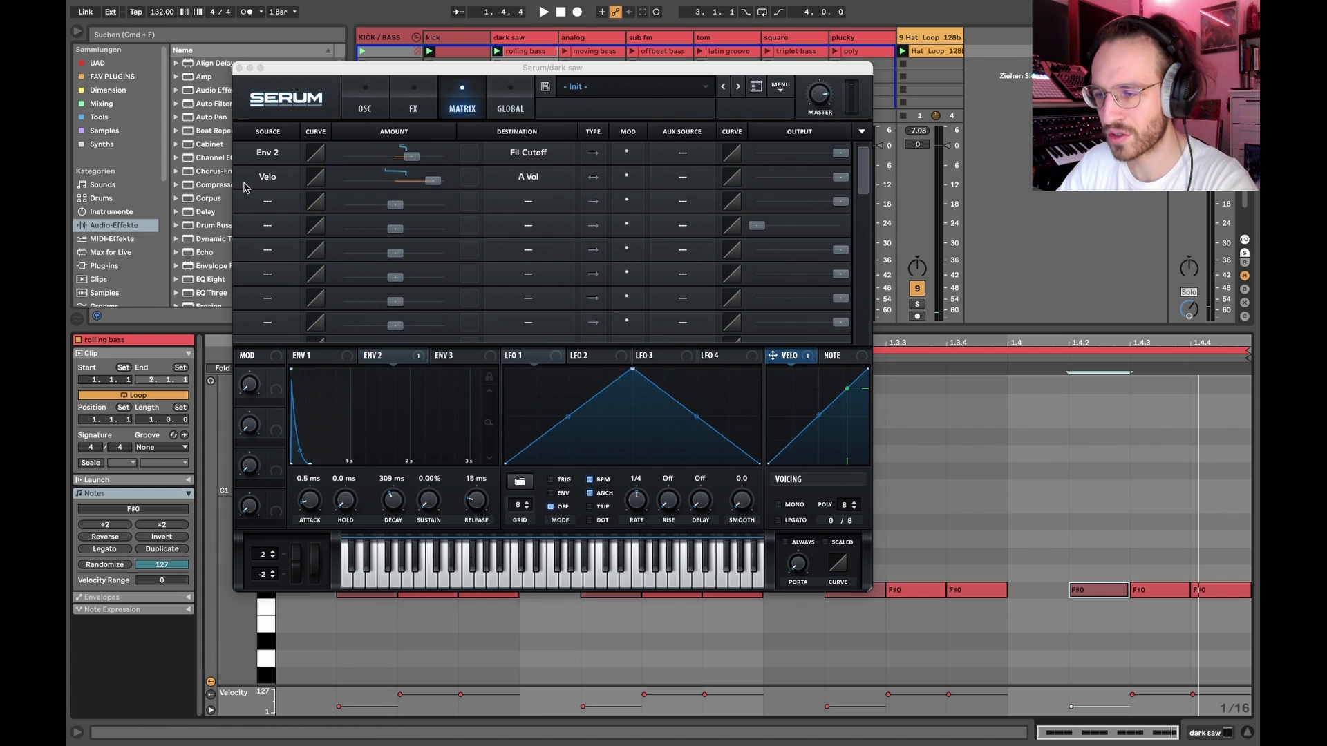
click(239, 67)
drag(341, 527, 340, 667)
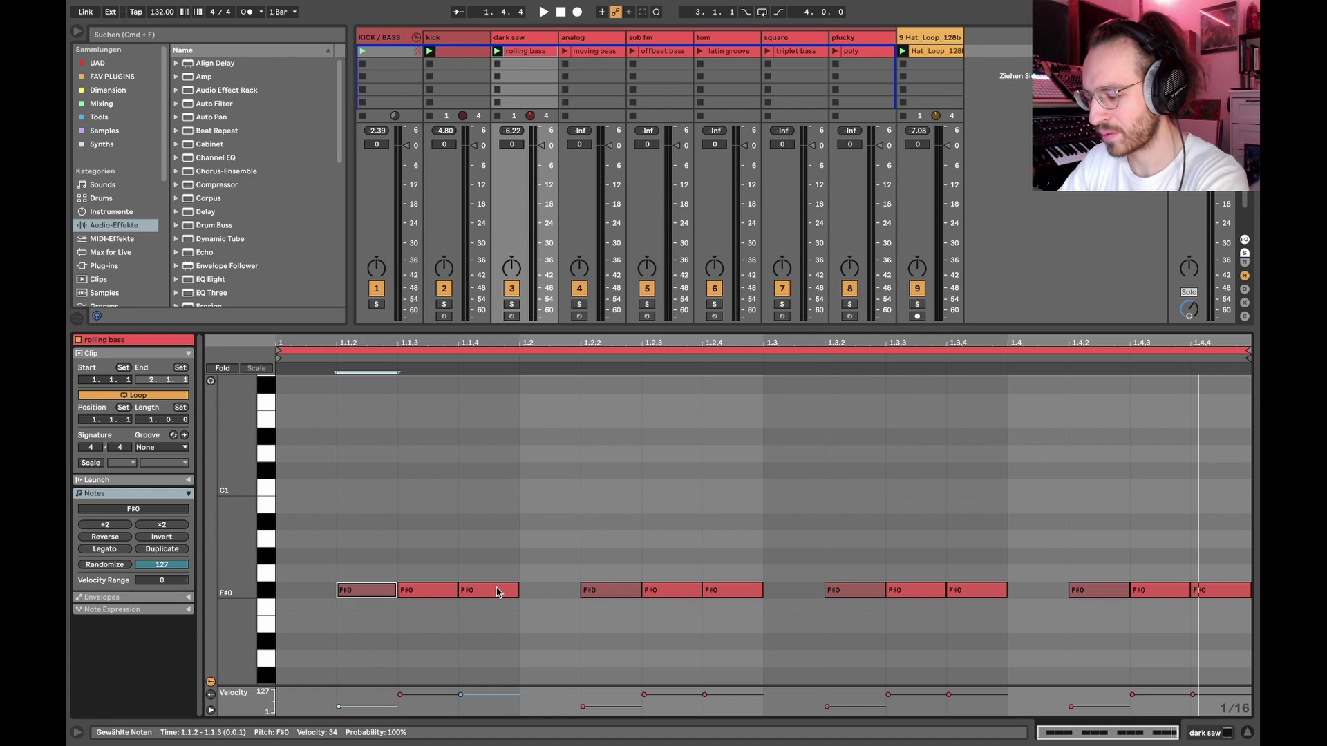
key(0)
drag(616, 537, 615, 636)
key(0)
drag(863, 568, 865, 662)
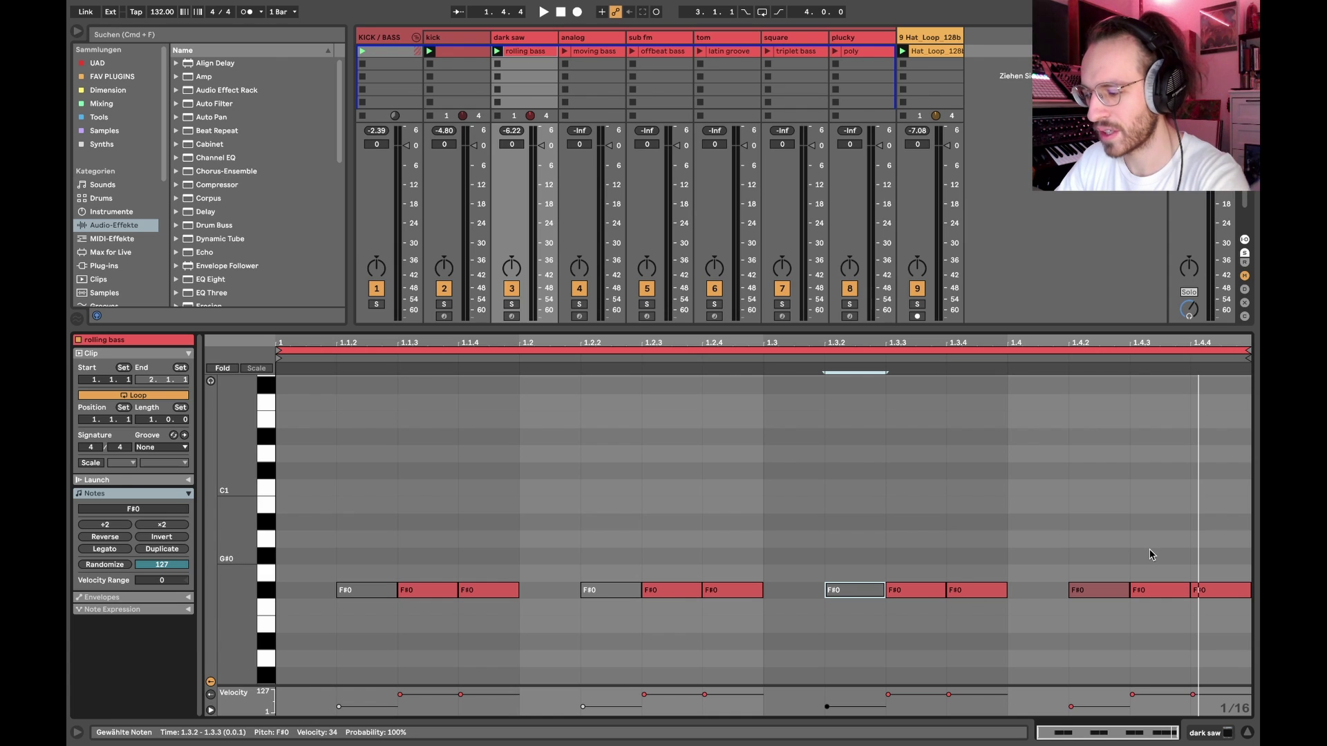
key(0)
click(350, 558)
drag(350, 558, 348, 679)
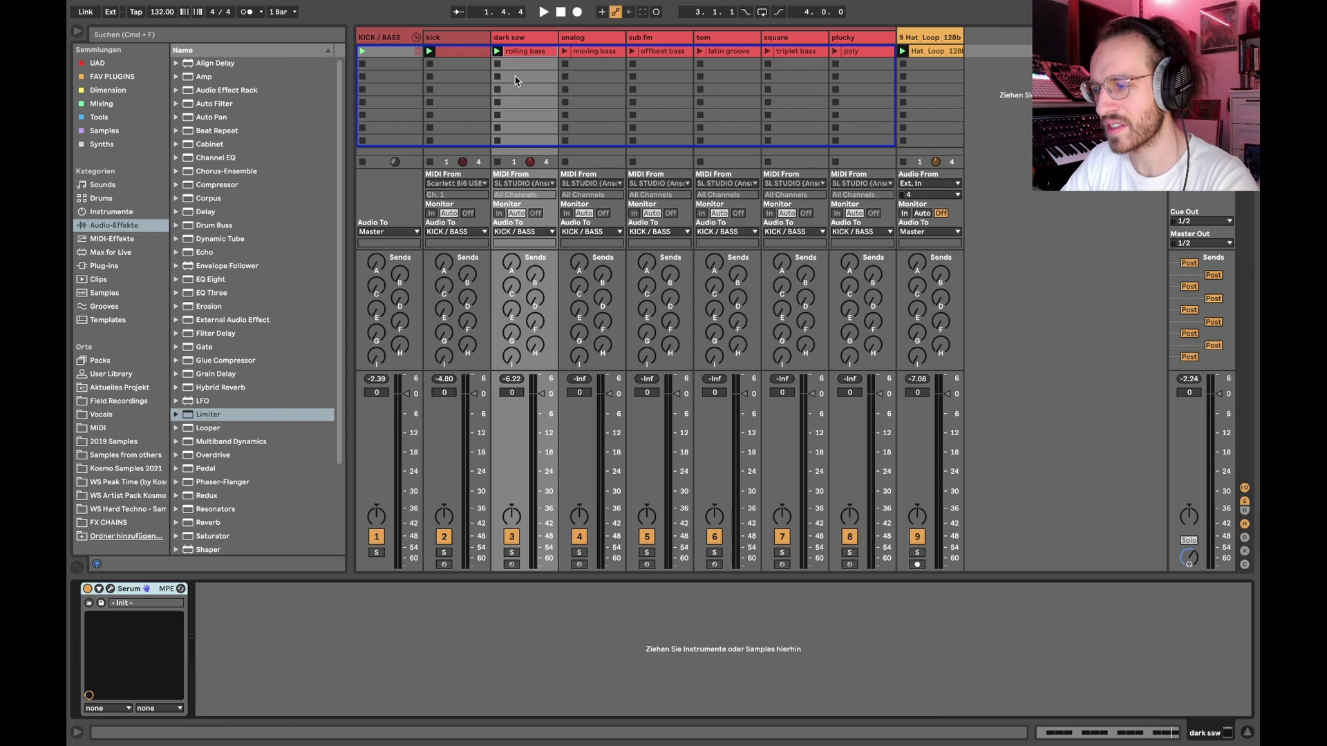
Stop the rolling bass clip on the dark saw track and open the moving bass clip on the analog track.
click(497, 63)
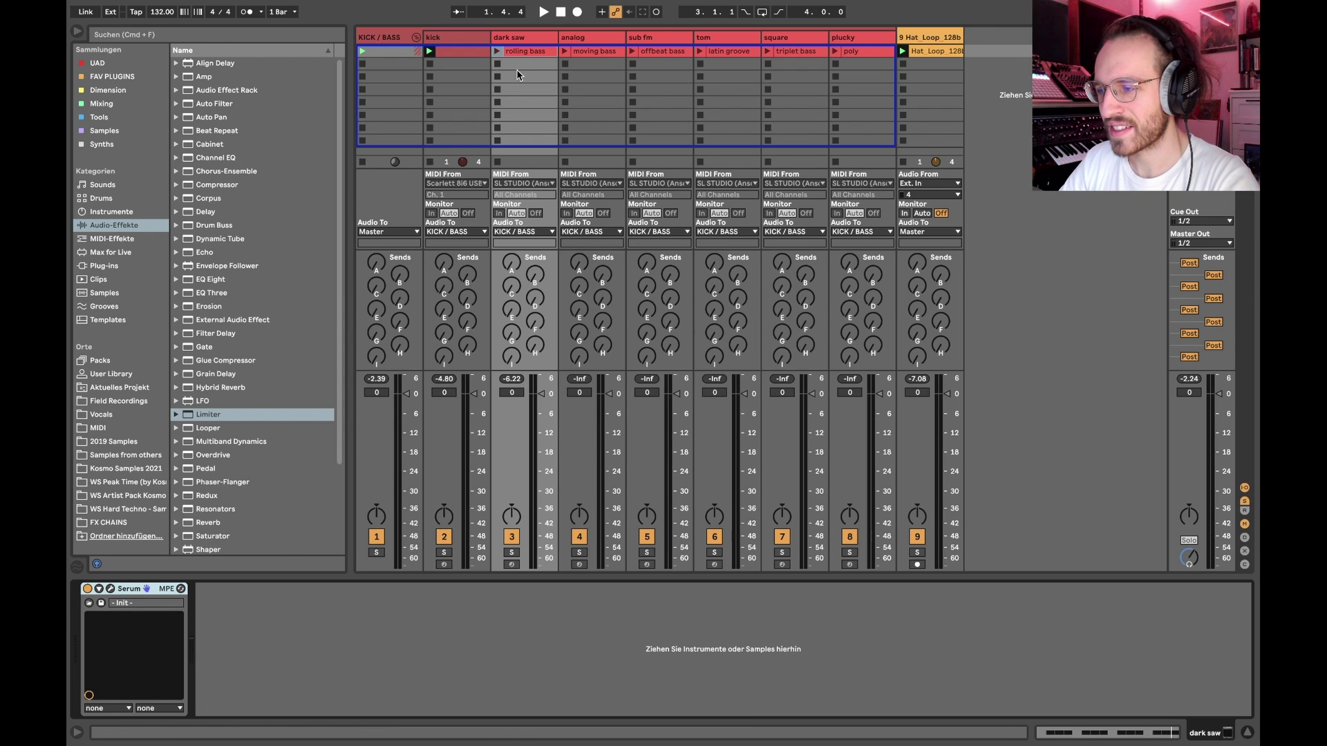
click(514, 52)
double_click(514, 52)
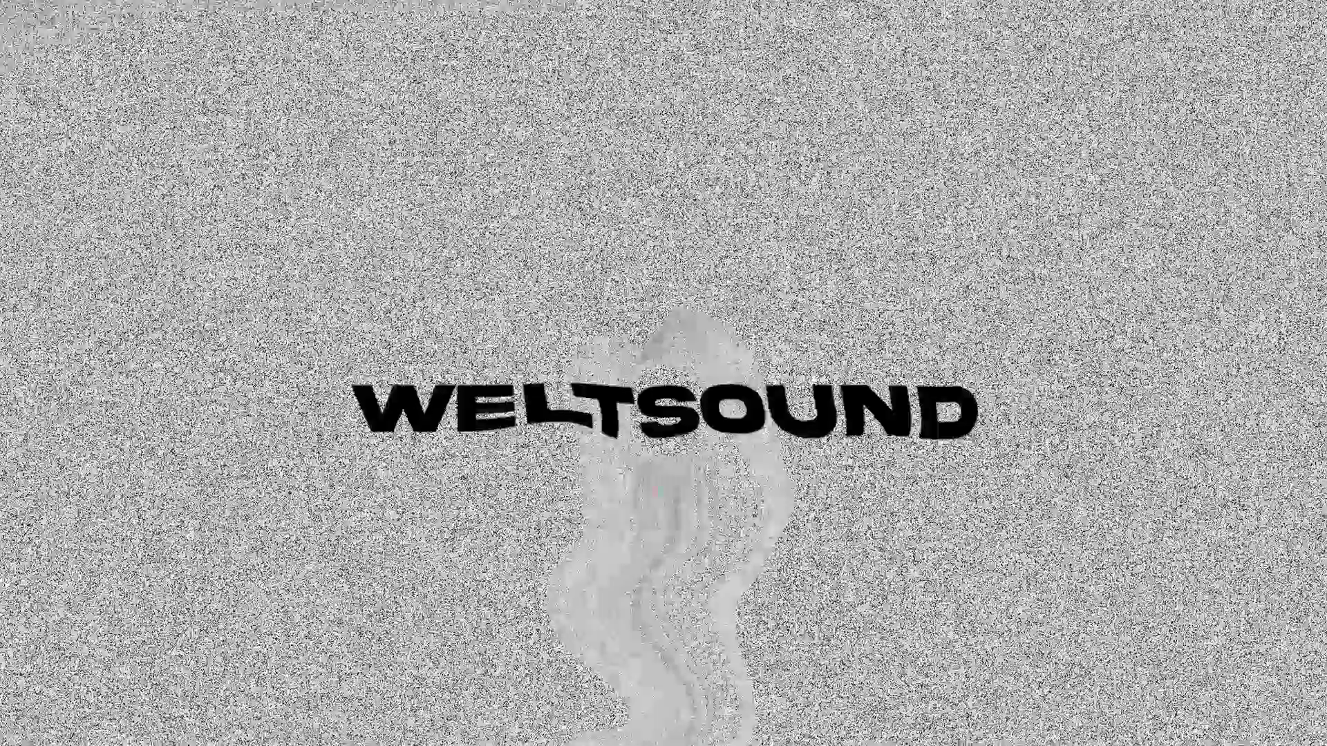
click(587, 53)
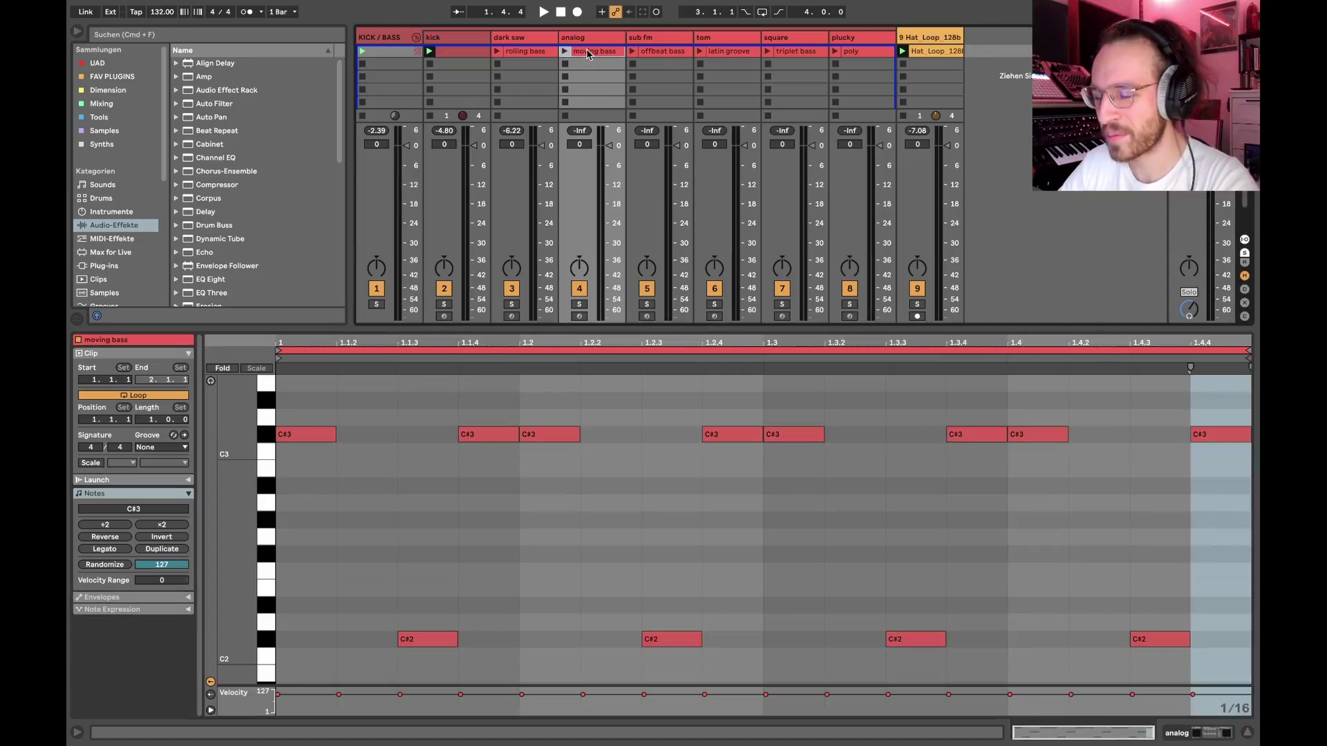
Fold the moving bass clip's note view to its used pitches, select the first beat's four notes, and return to the device view.
click(222, 367)
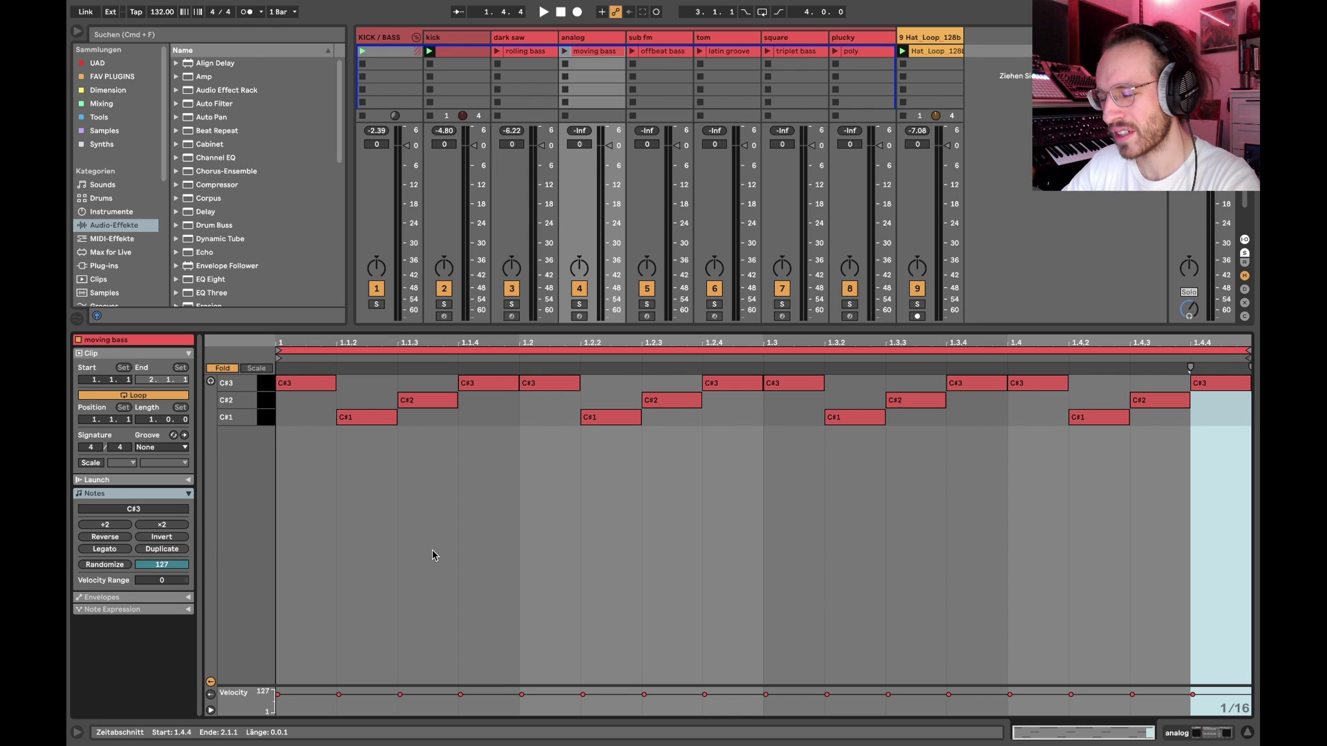
drag(302, 486, 496, 319)
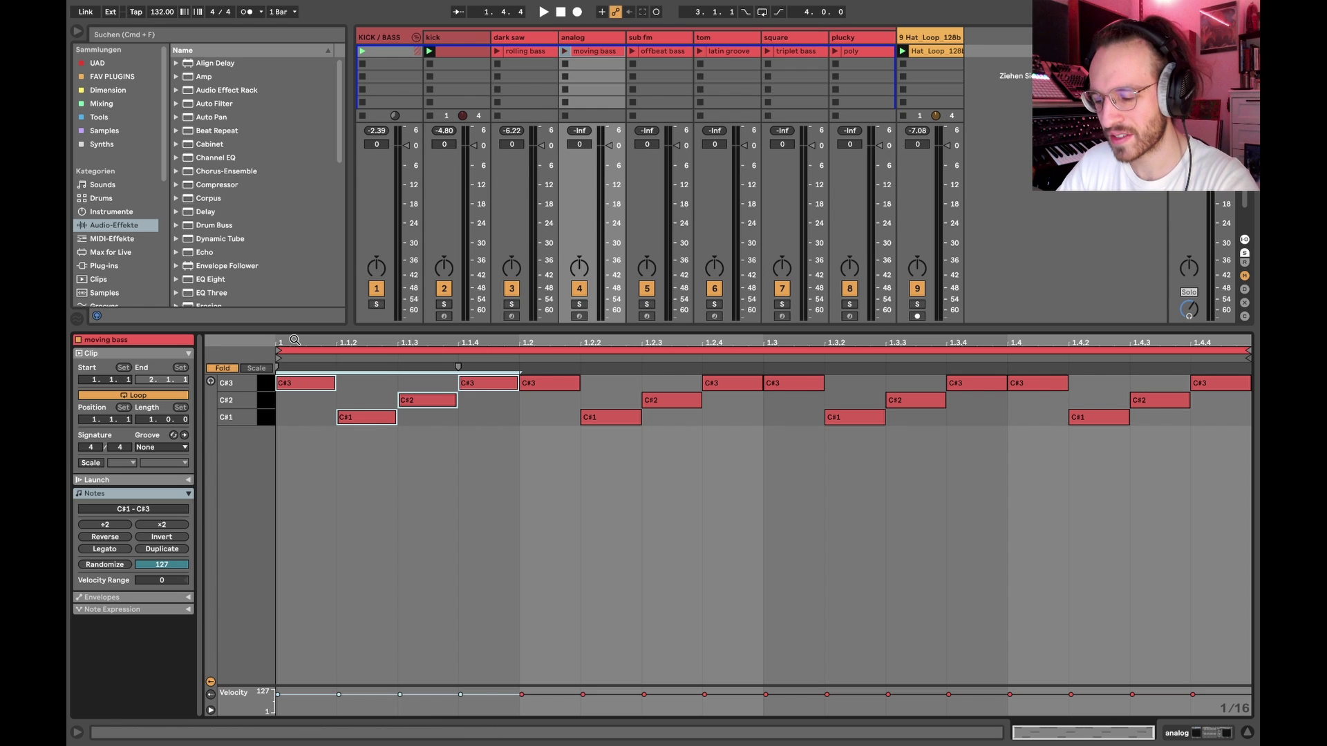
key(shift+Tab)
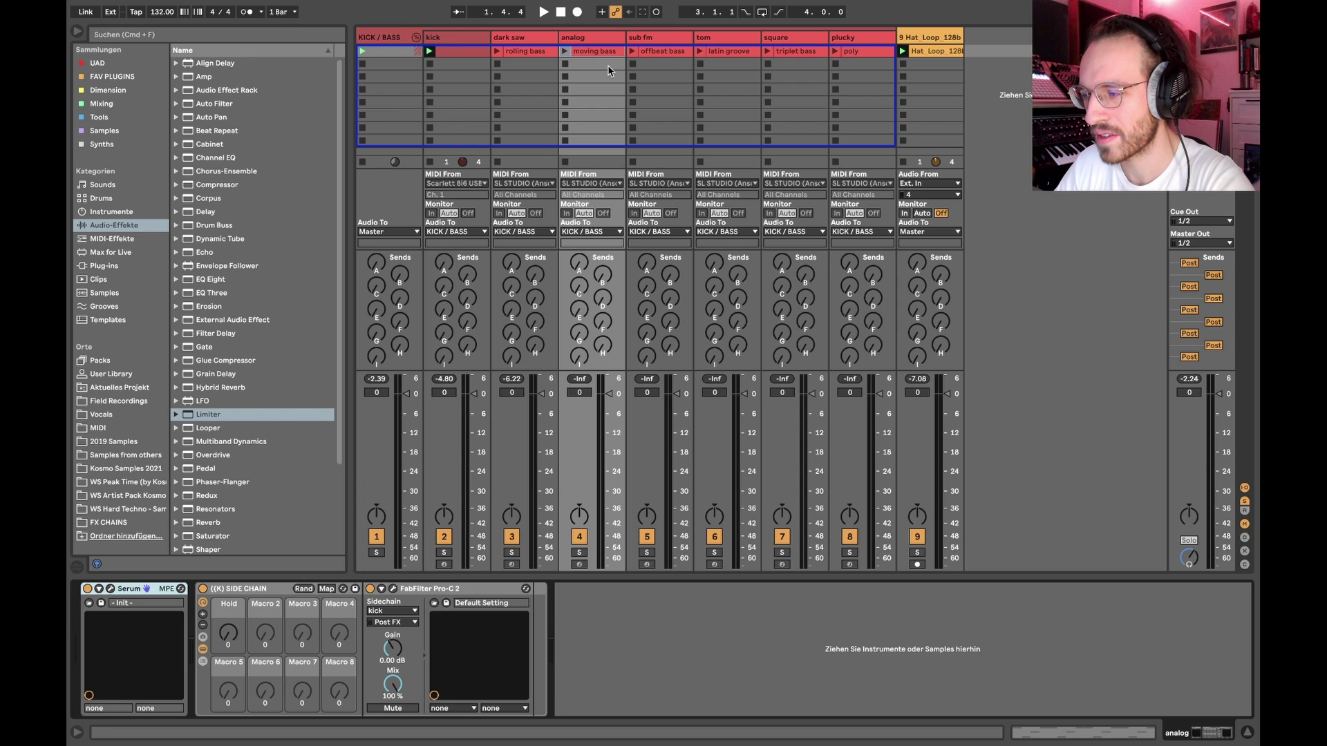
Play the moving bass clip on the analog track and compare its devices with those of the dark saw track.
click(565, 51)
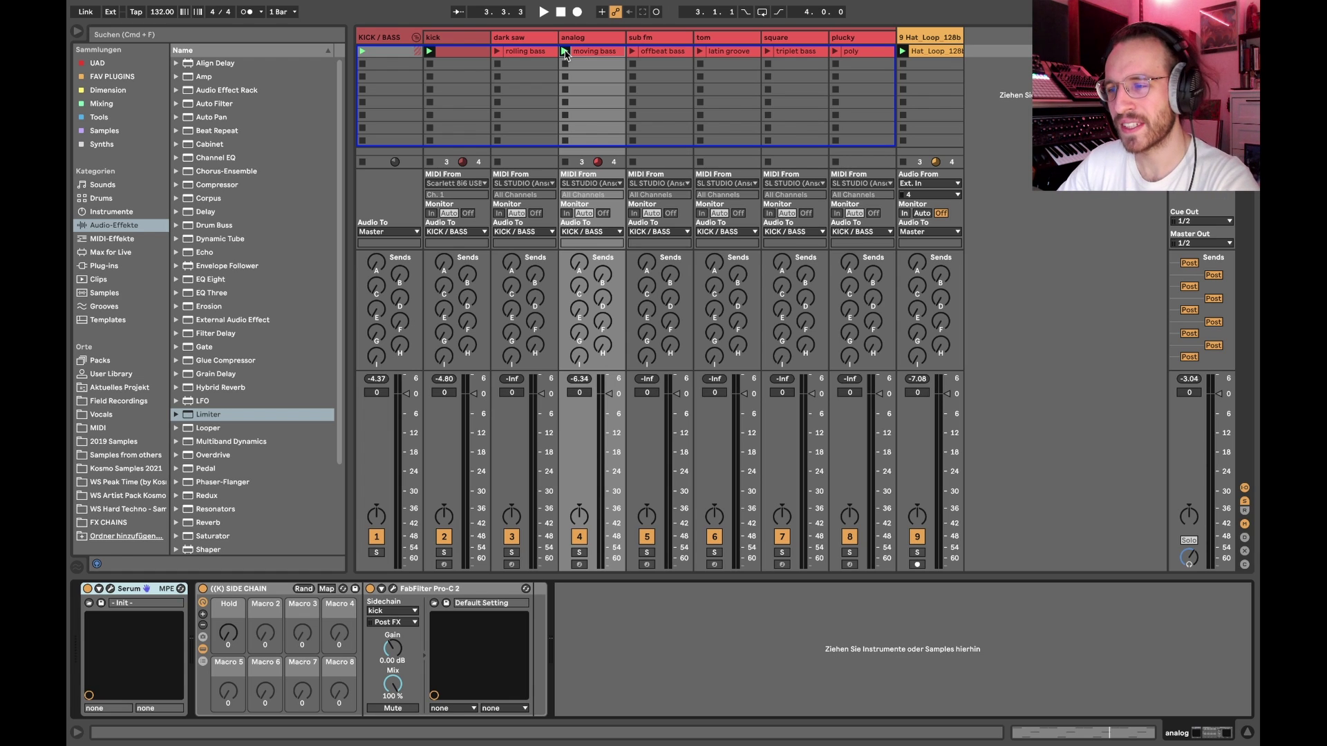
click(521, 52)
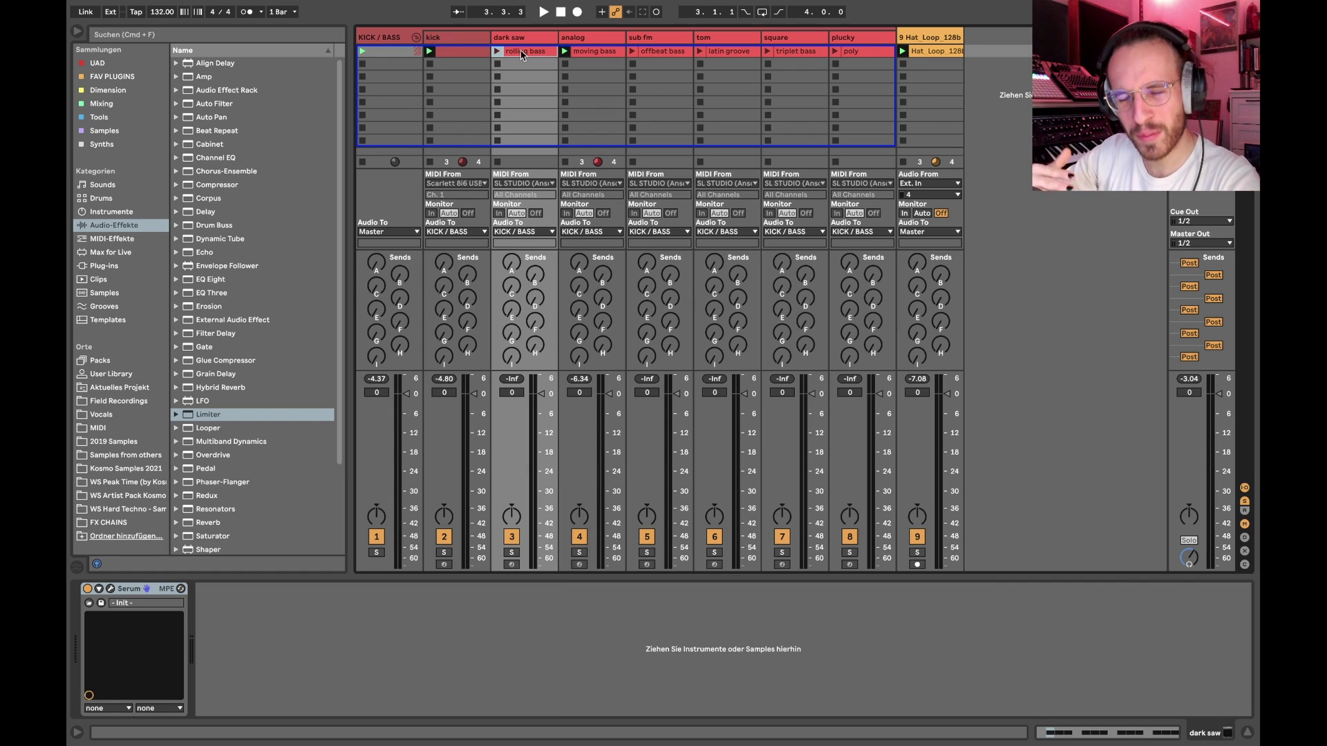
click(583, 51)
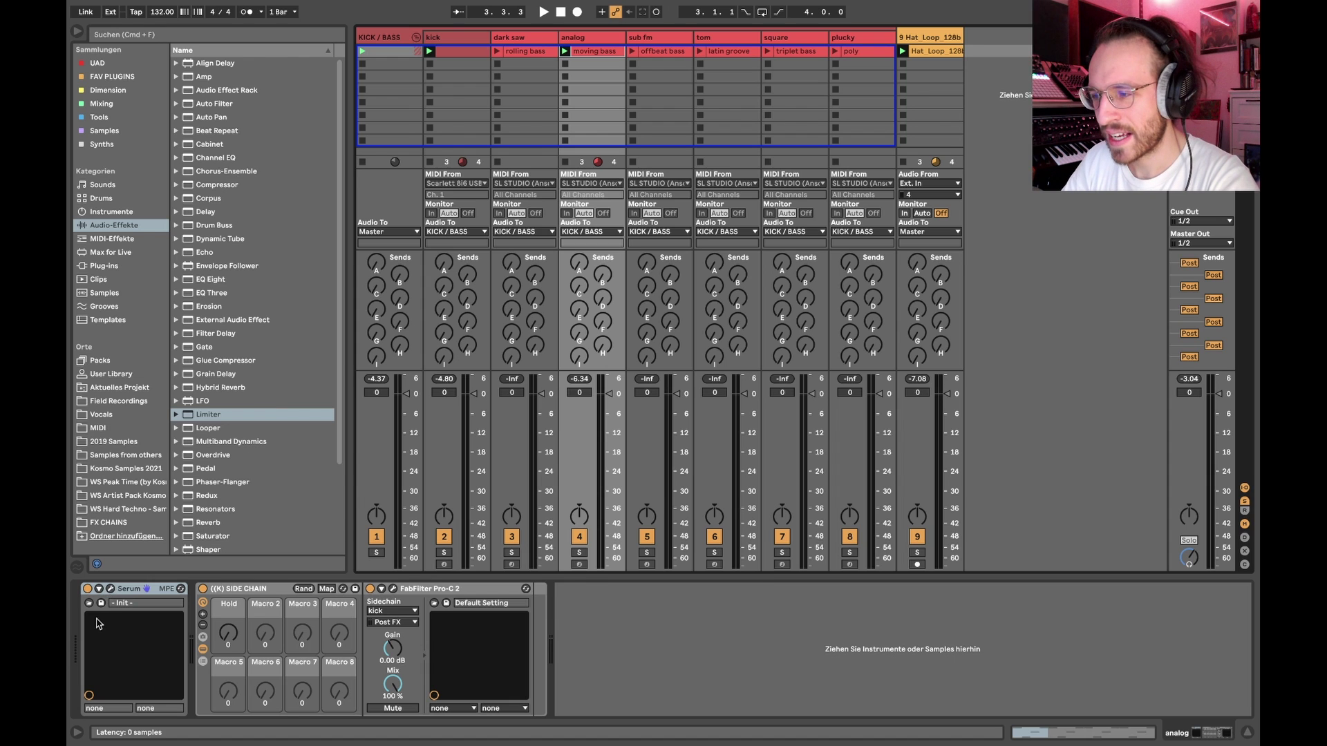
Open Serum on the analog track, inspect the oscillators and the Env 2 and Env 1 settings, and close its window.
click(110, 589)
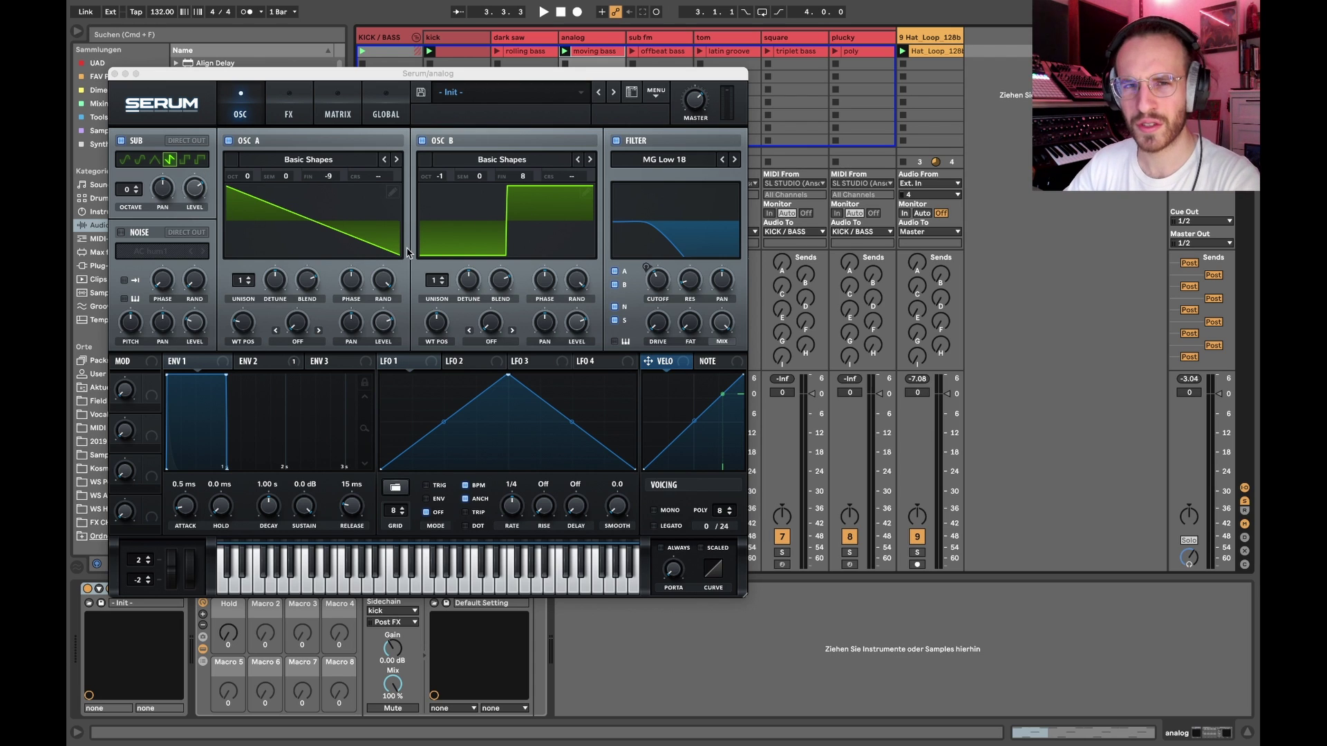
click(259, 362)
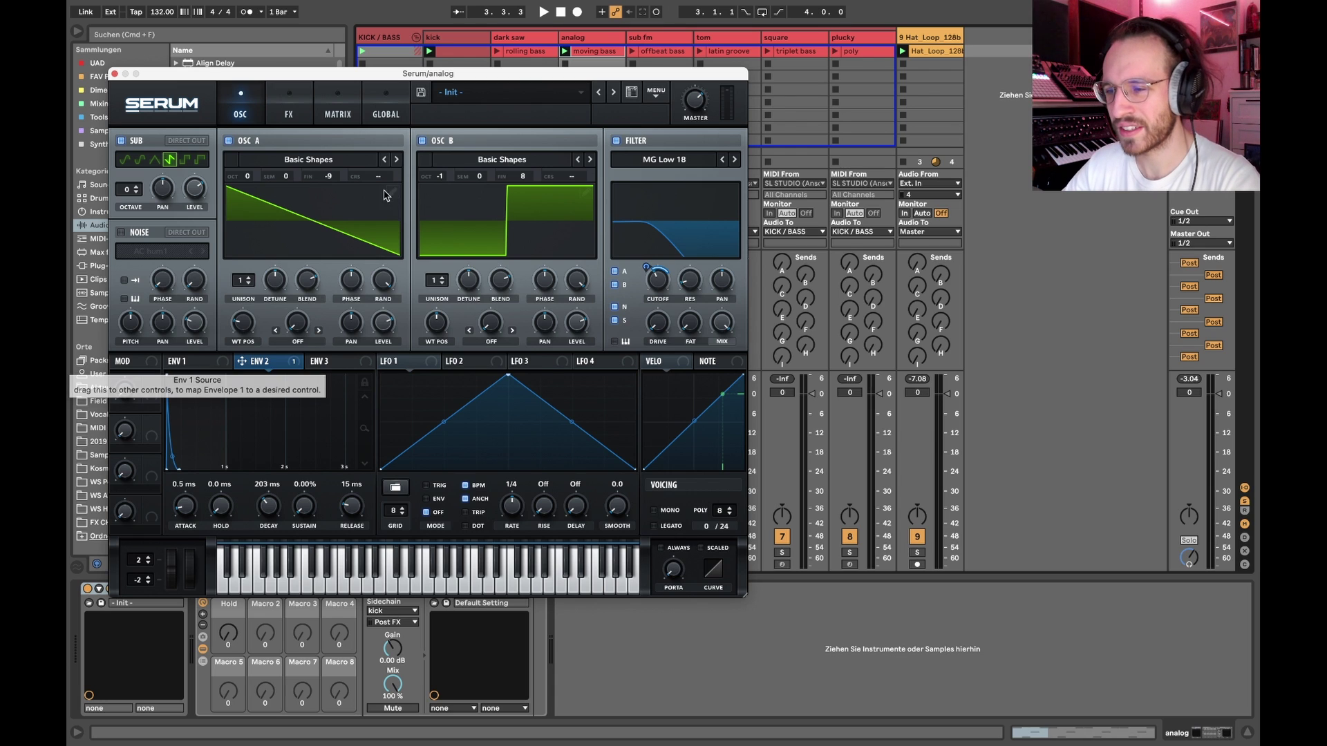
click(195, 364)
click(115, 74)
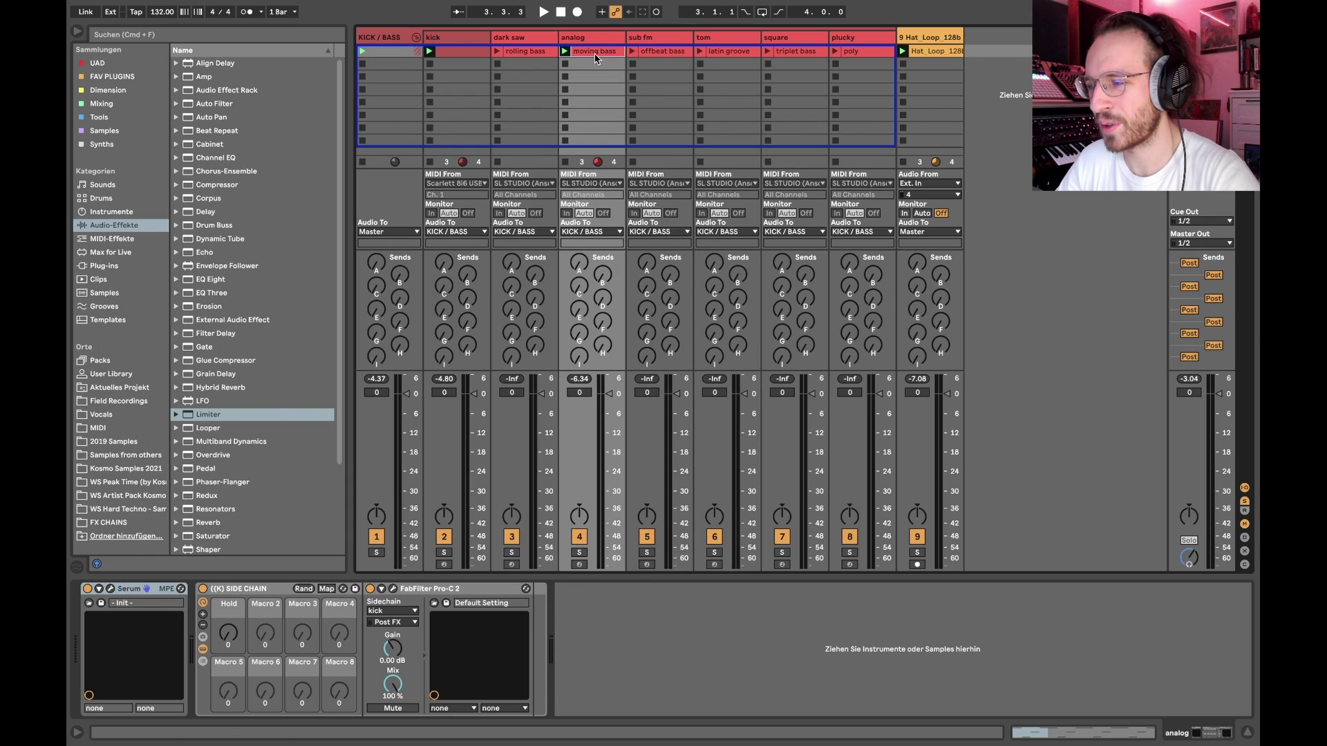
Reopen the moving bass clip's notes and unfold the piano roll to show the full pitch range.
double_click(594, 52)
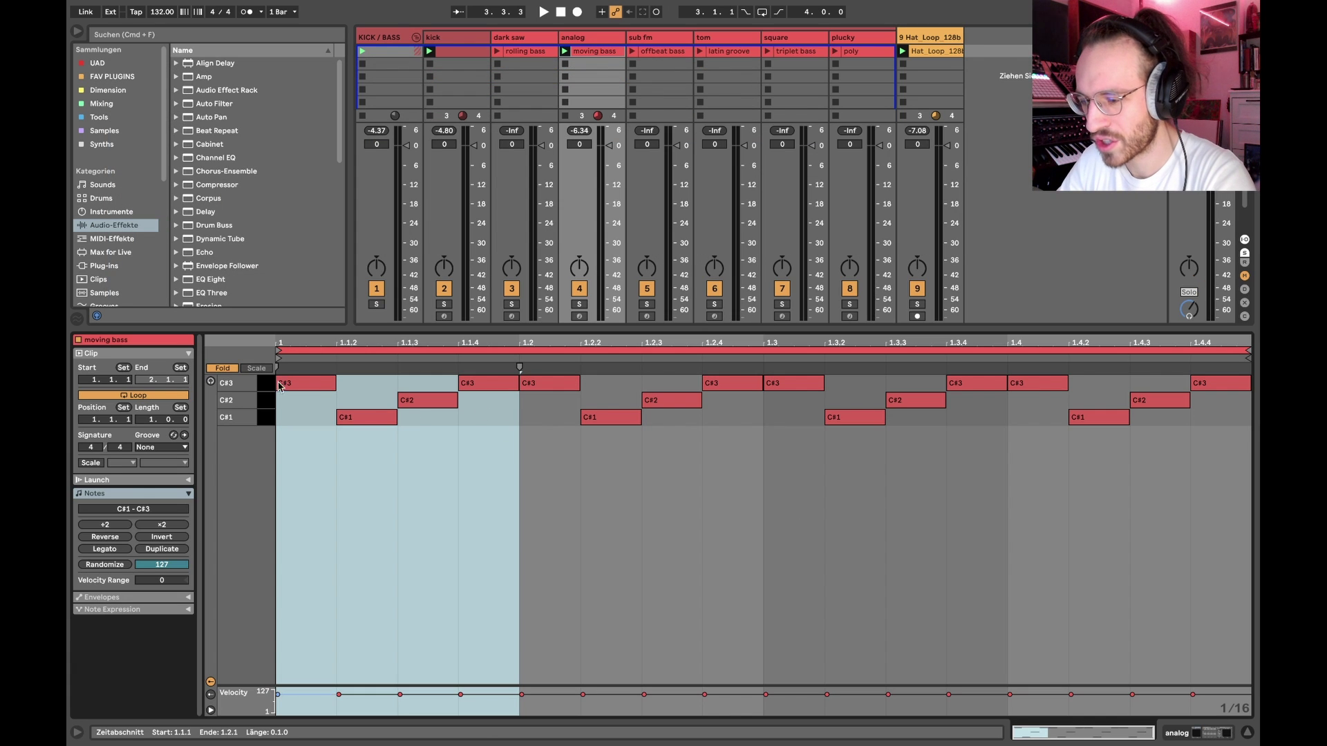
key(f)
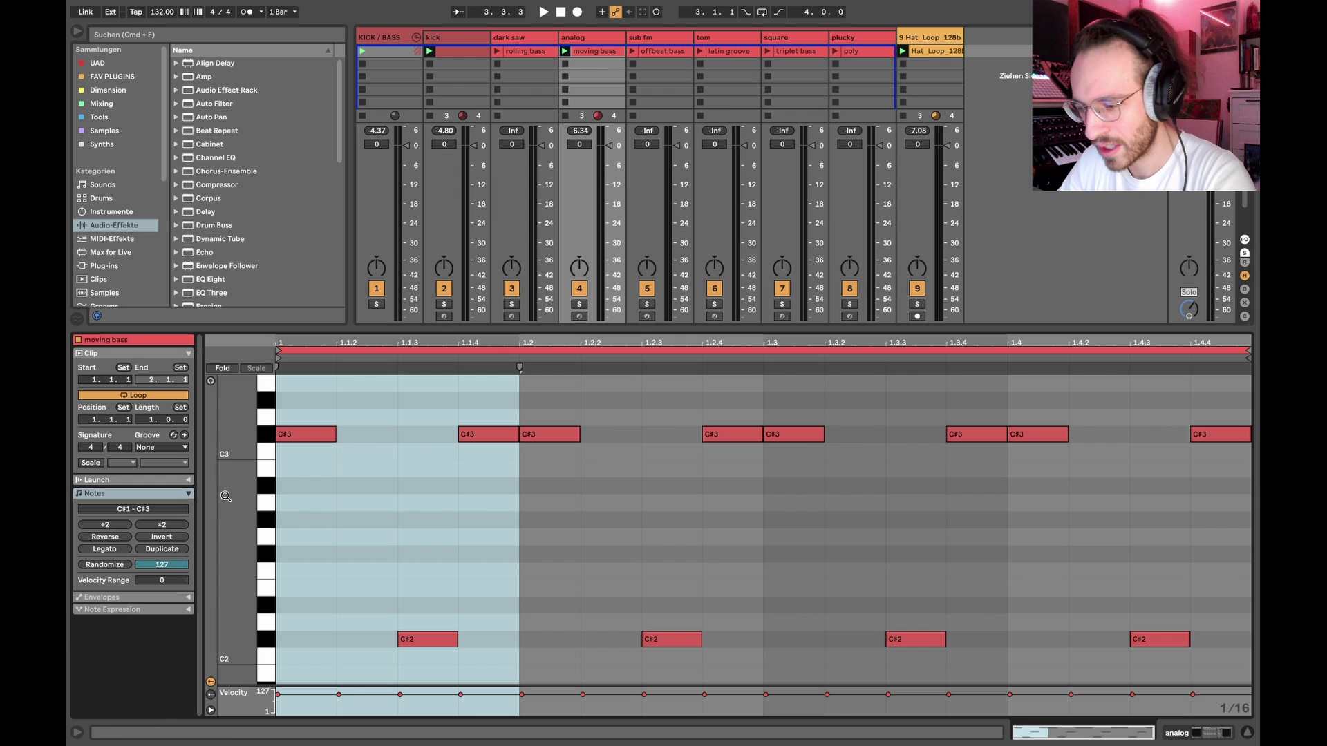
drag(226, 495, 173, 495)
Select all notes of the fourth beat in the moving bass clip and transpose them down two semitones to B0–B2.
drag(1032, 618, 1259, 378)
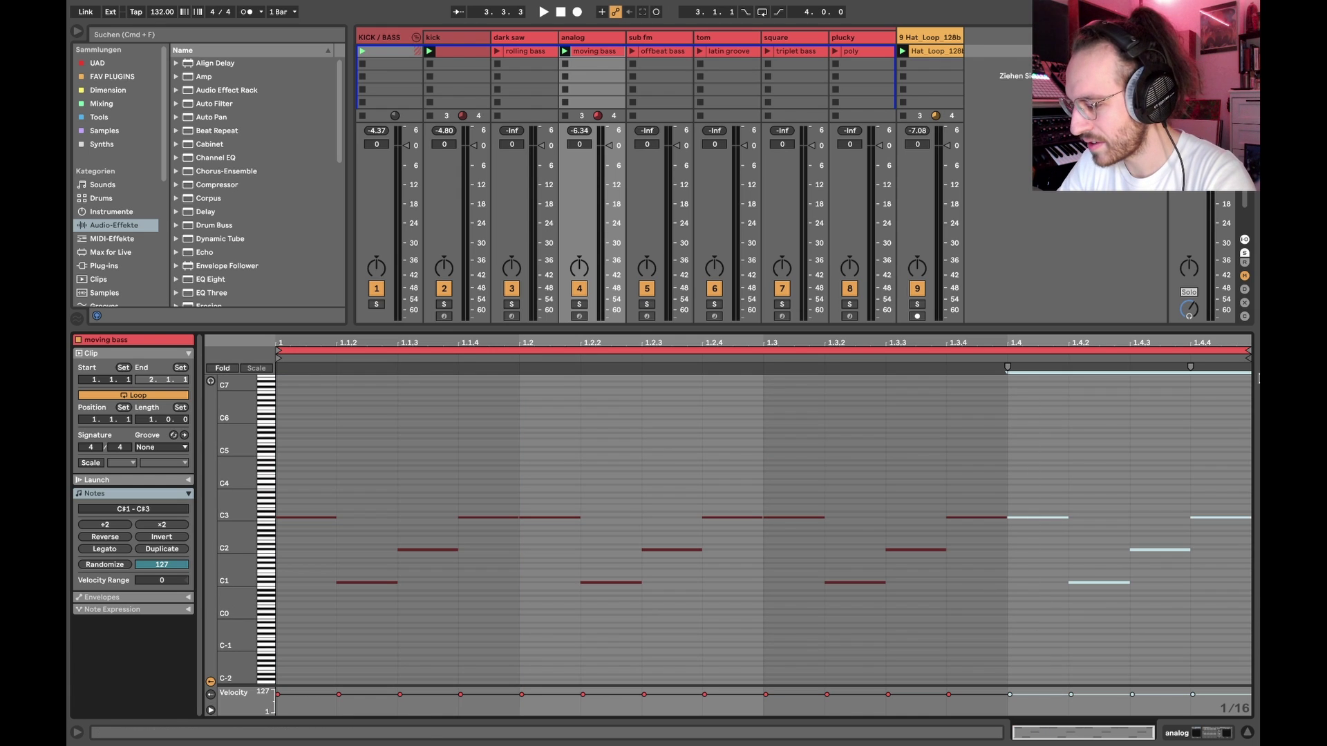
key(Down)
key(Down)
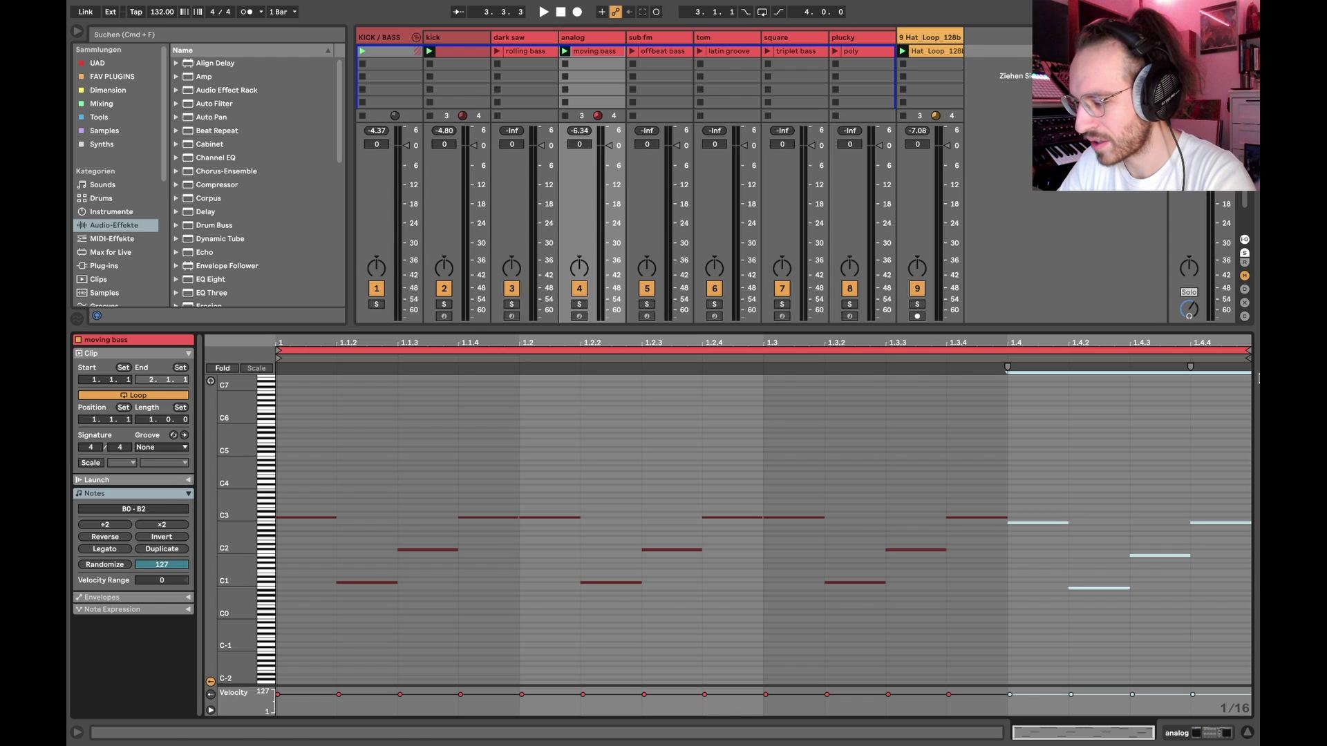
With playback running, try transposing the fourth beat's notes up to E1–E3 and F1–F3.
key(space)
key(Up)
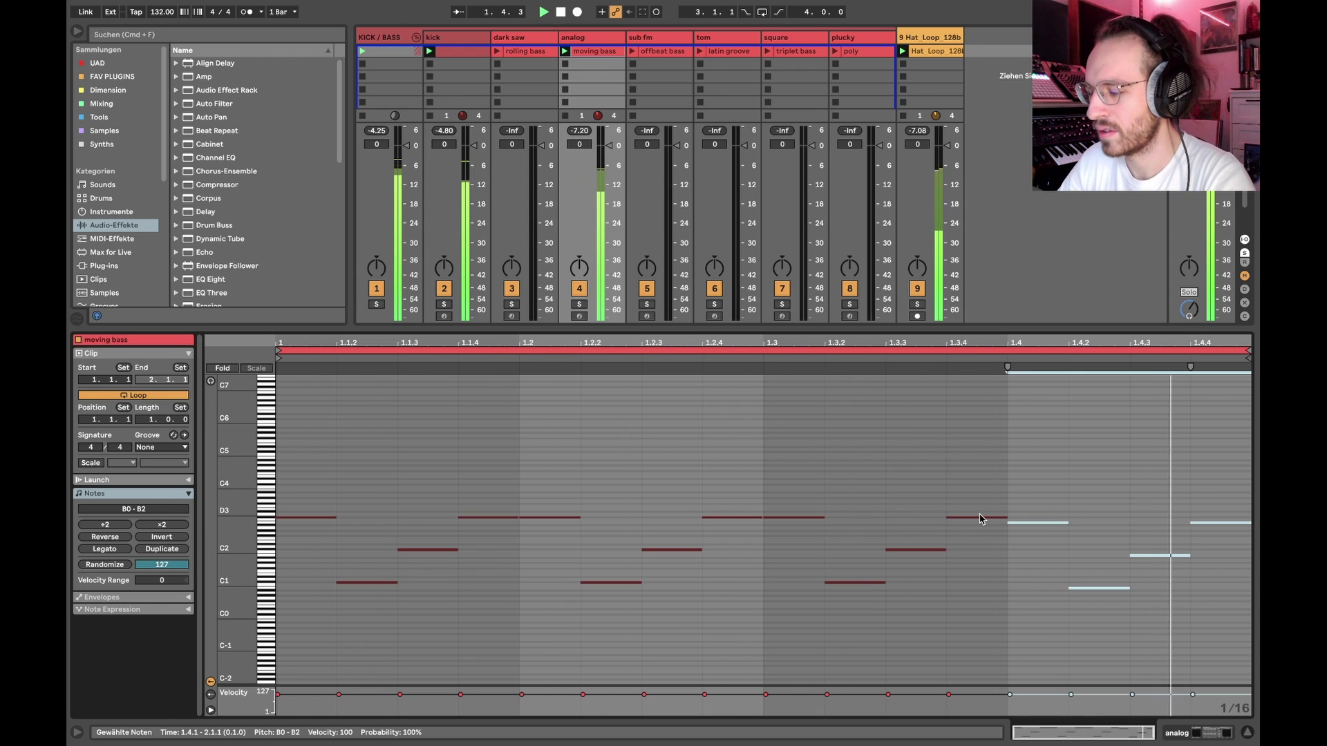
key(Up)
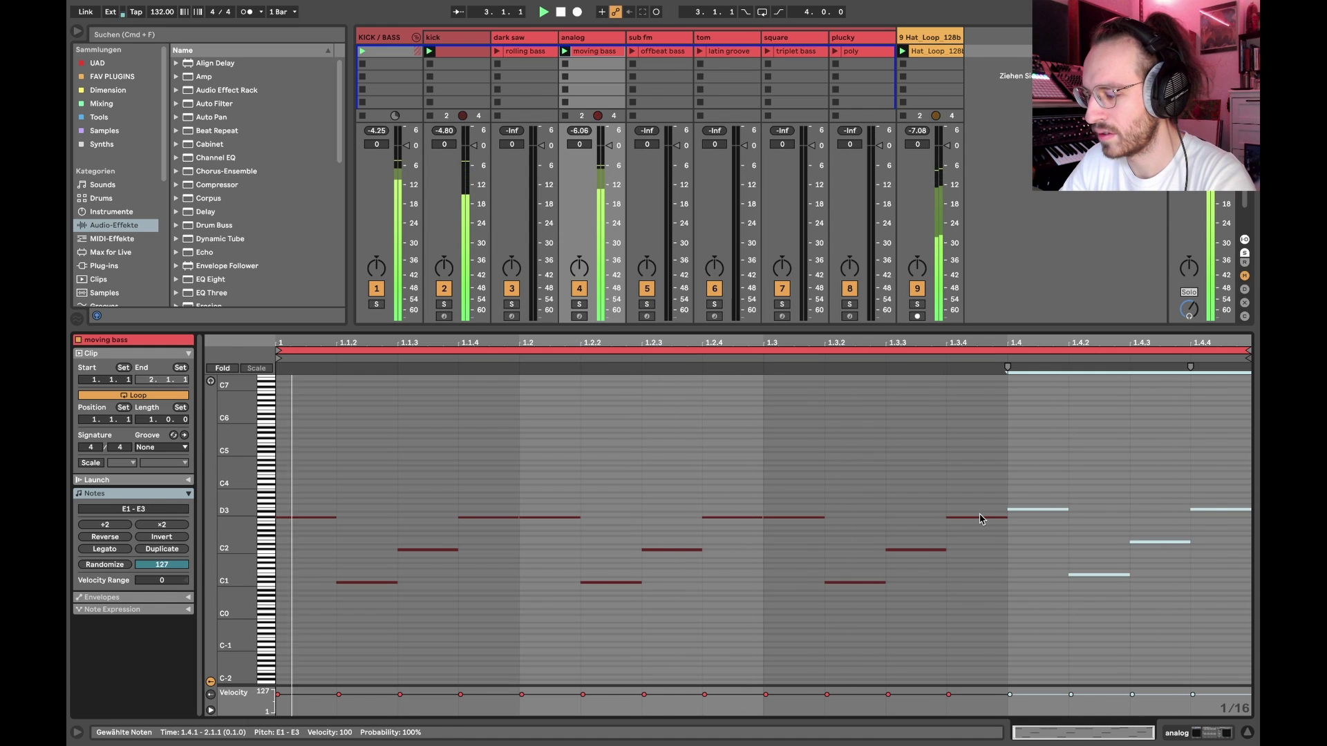
key(Up)
key(Up)
key(Up)
key(Up)
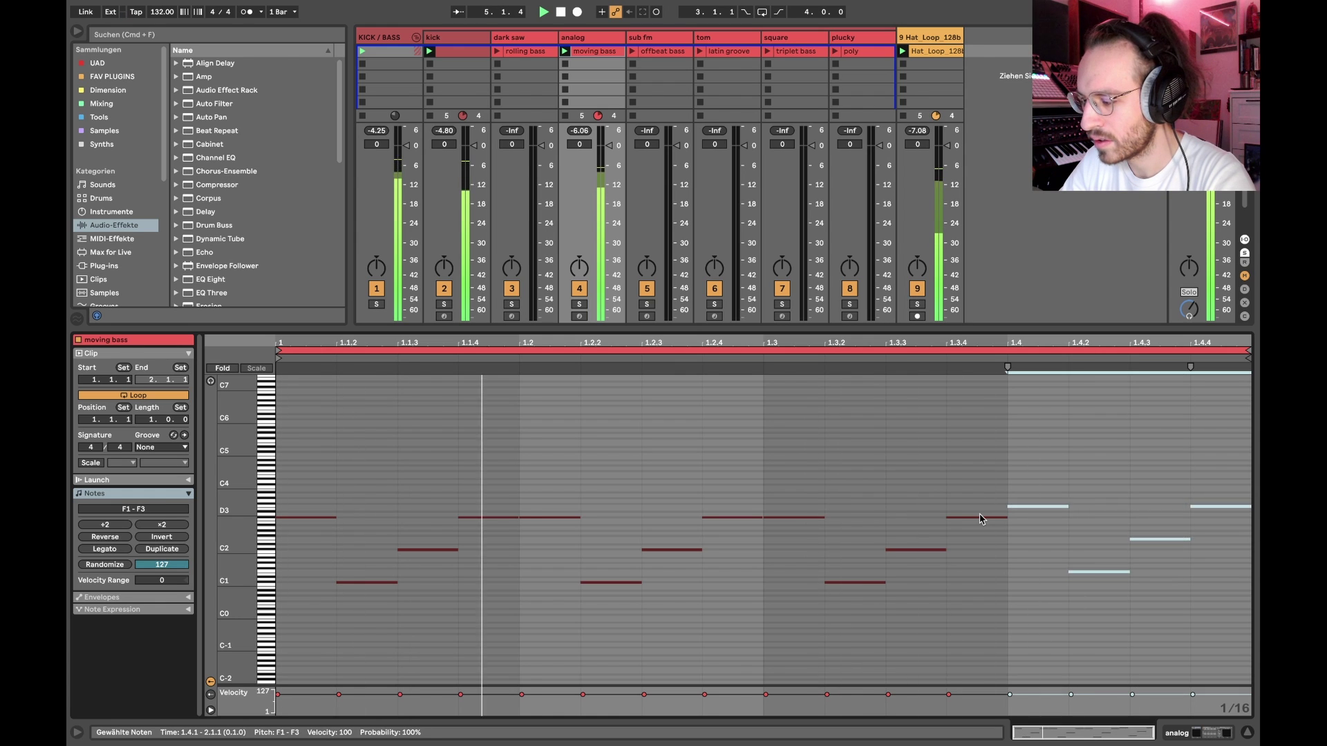
Transpose the fourth beat's notes back down to C#1–C#3, stop playback, and clear the note selection.
key(Down)
key(Down)
key(Down)
key(Down)
mouse_move(238, 517)
mouse_down()
mouse_move(277, 504)
mouse_move(256, 506)
mouse_up()
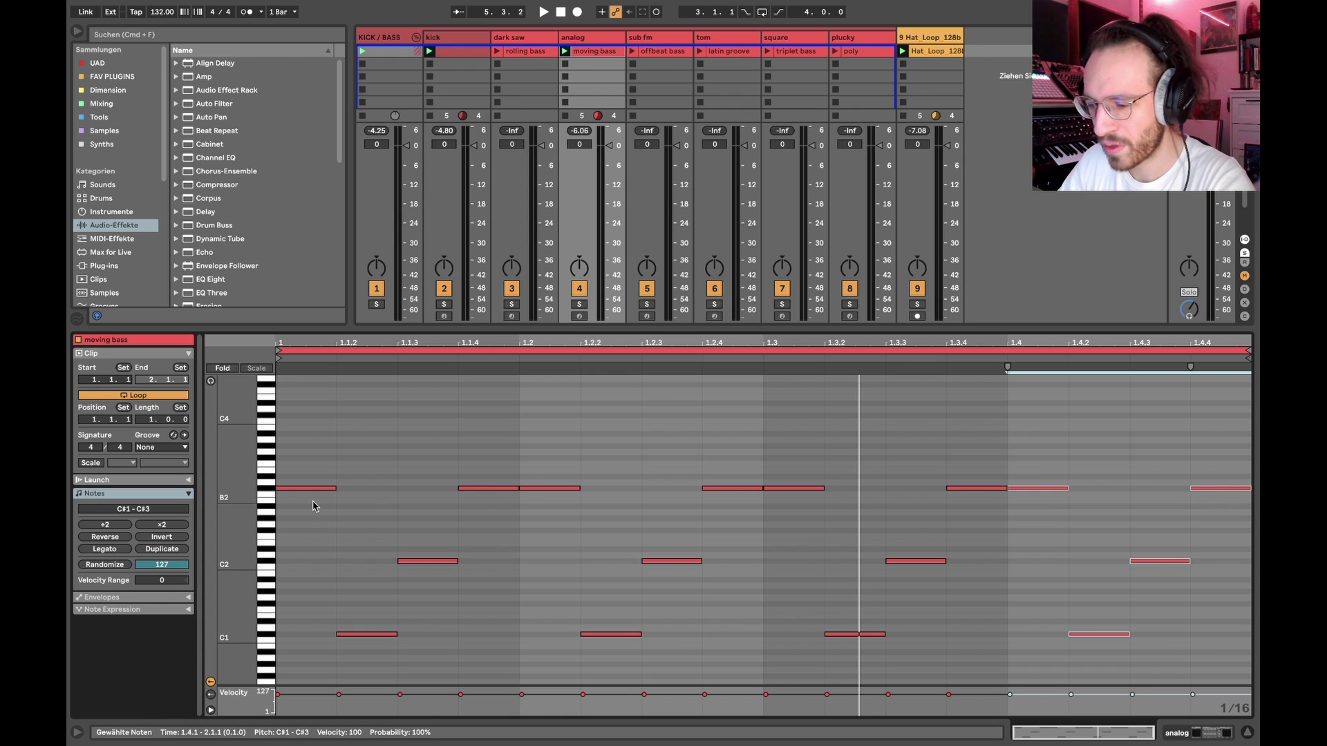
scroll(482, 521, down, 2)
drag(232, 482, 242, 484)
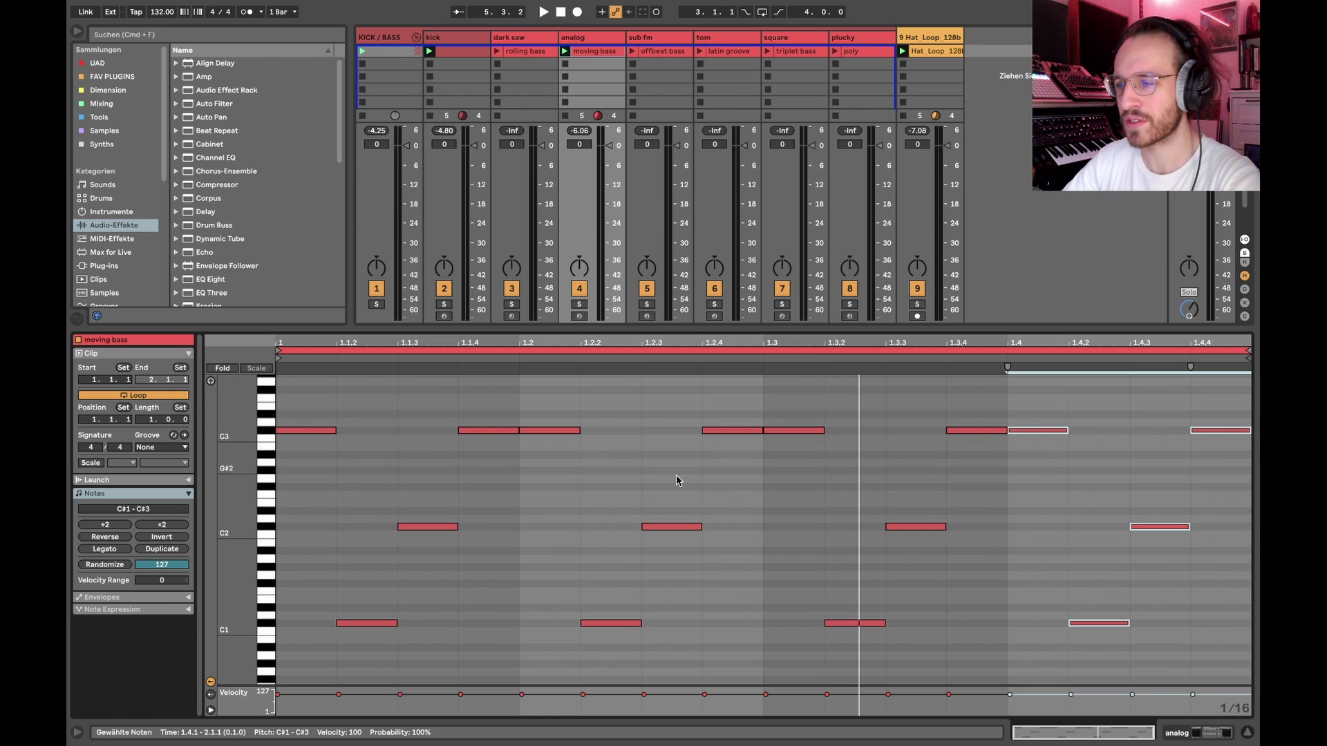
click(632, 406)
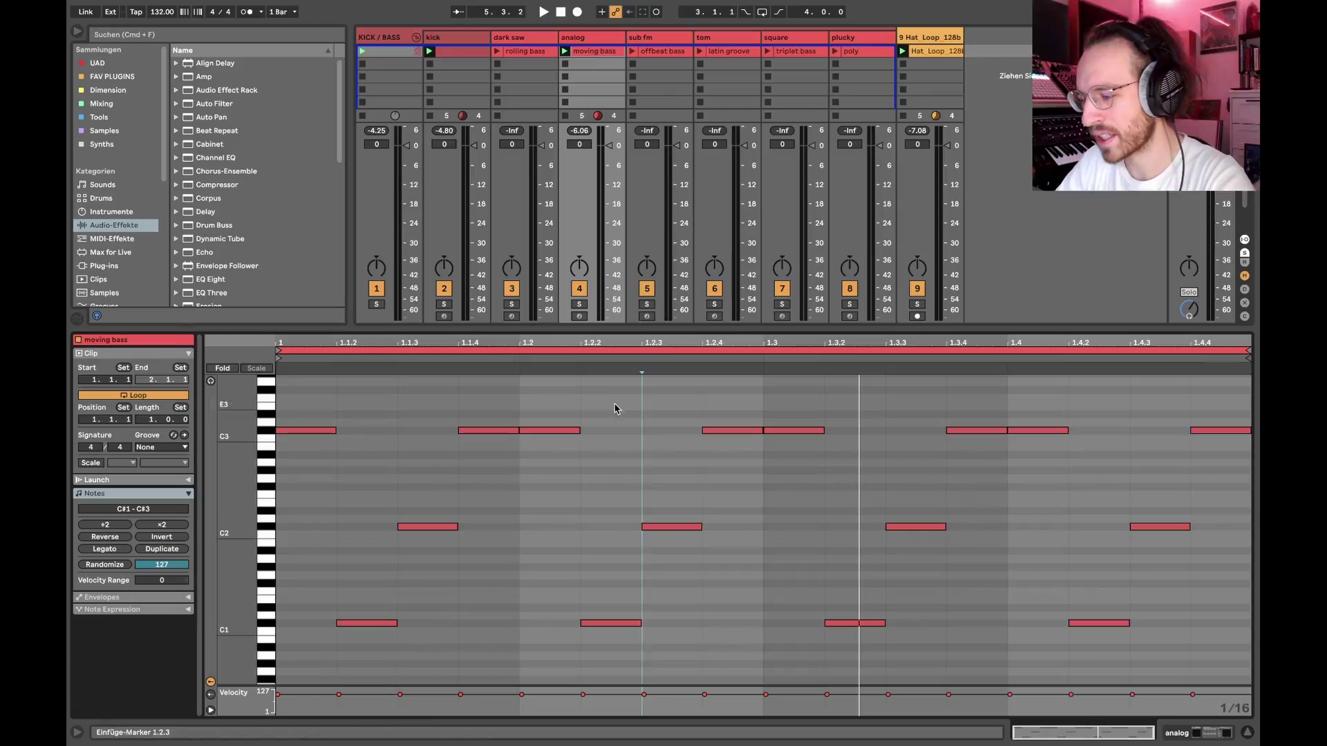
Stop the moving bass clip and play the offbeat bass clip on the sub fm track with its Serum synth open.
click(564, 63)
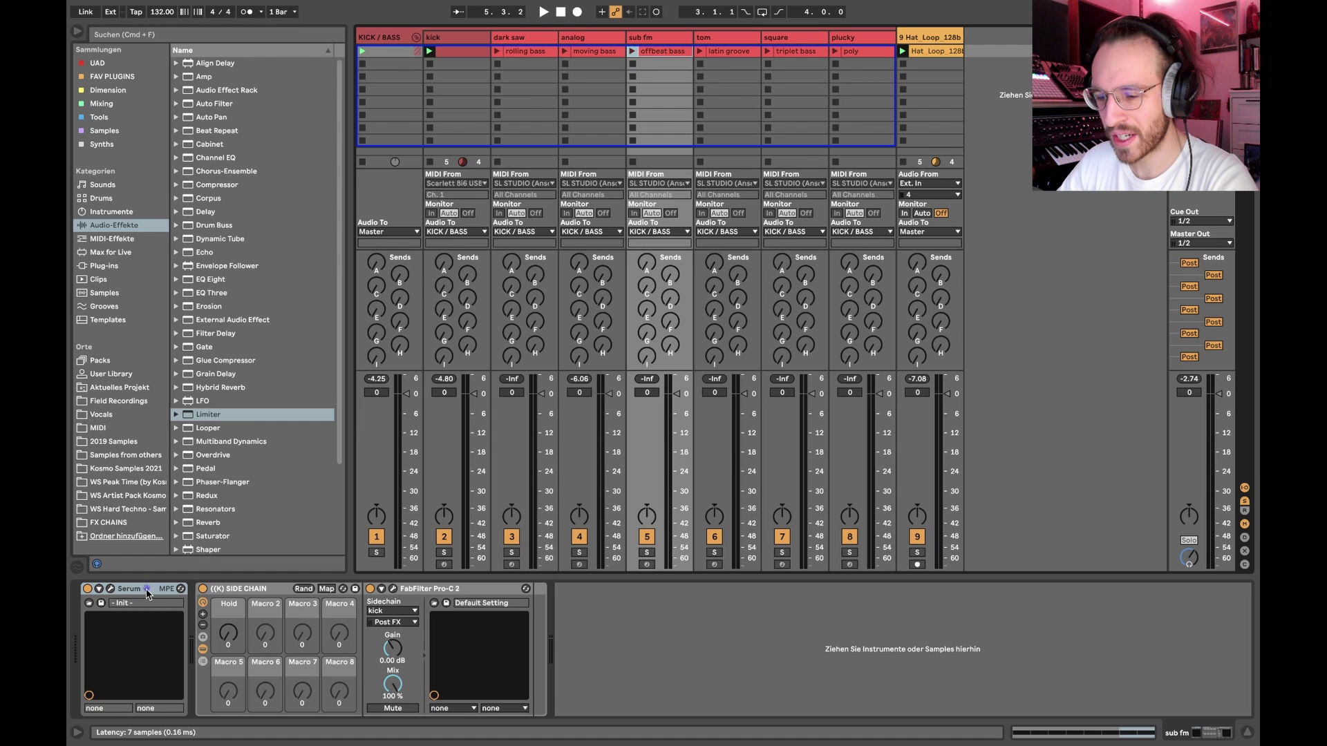
click(109, 590)
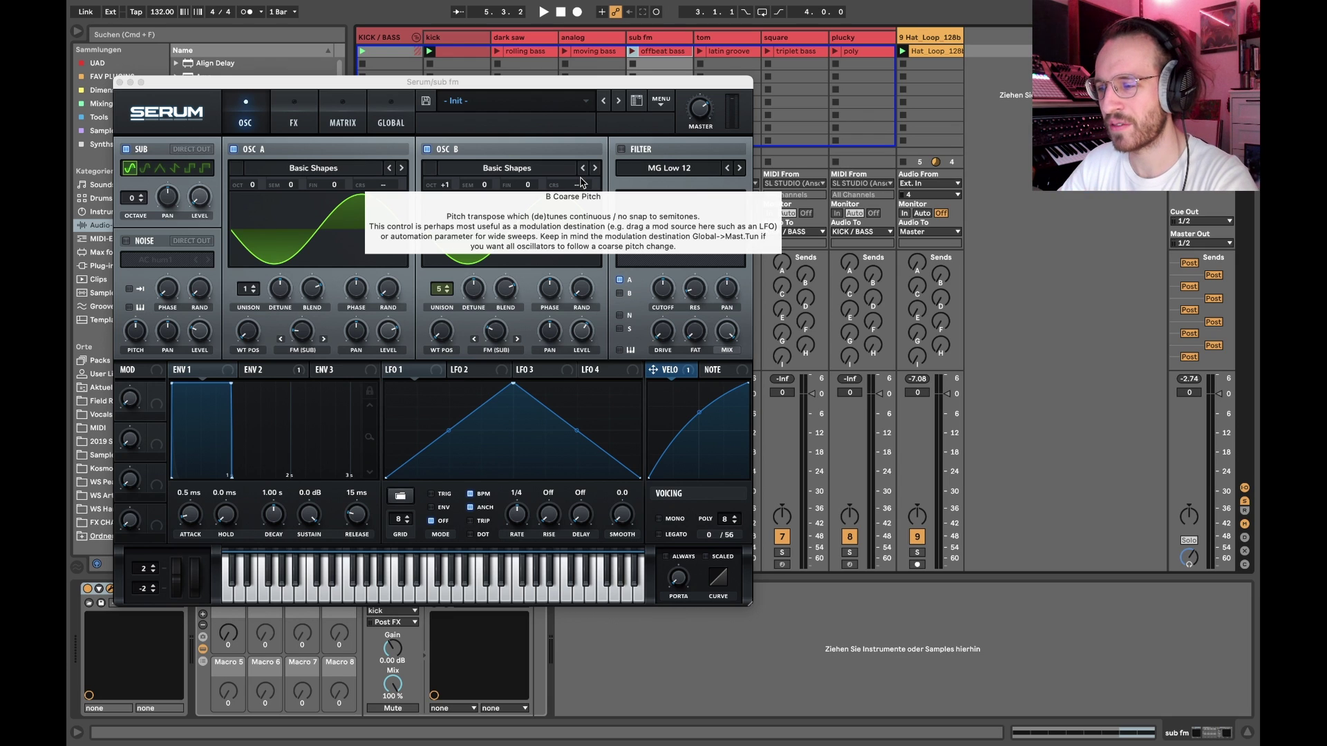
click(633, 51)
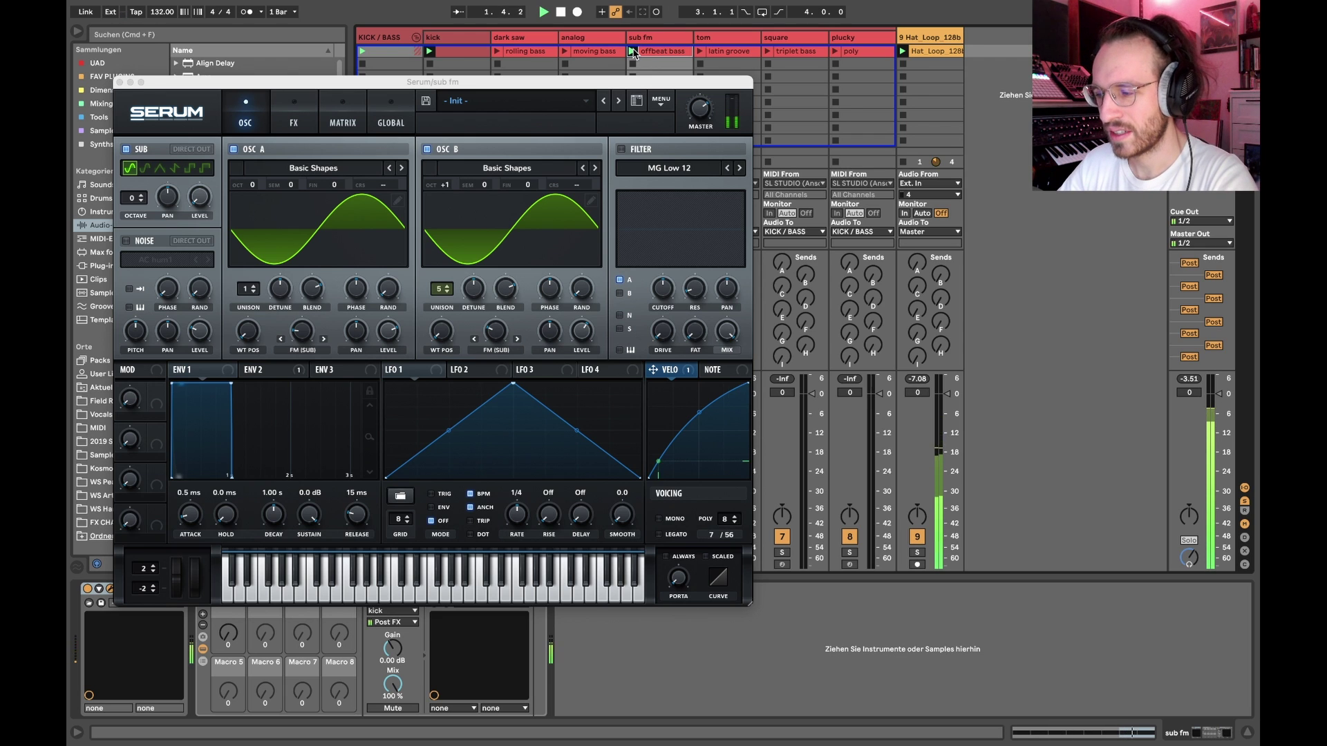
Open the offbeat bass clip, examine its loud offbeat and quiet on-beat F#0 notes, and return to the device view.
double_click(663, 52)
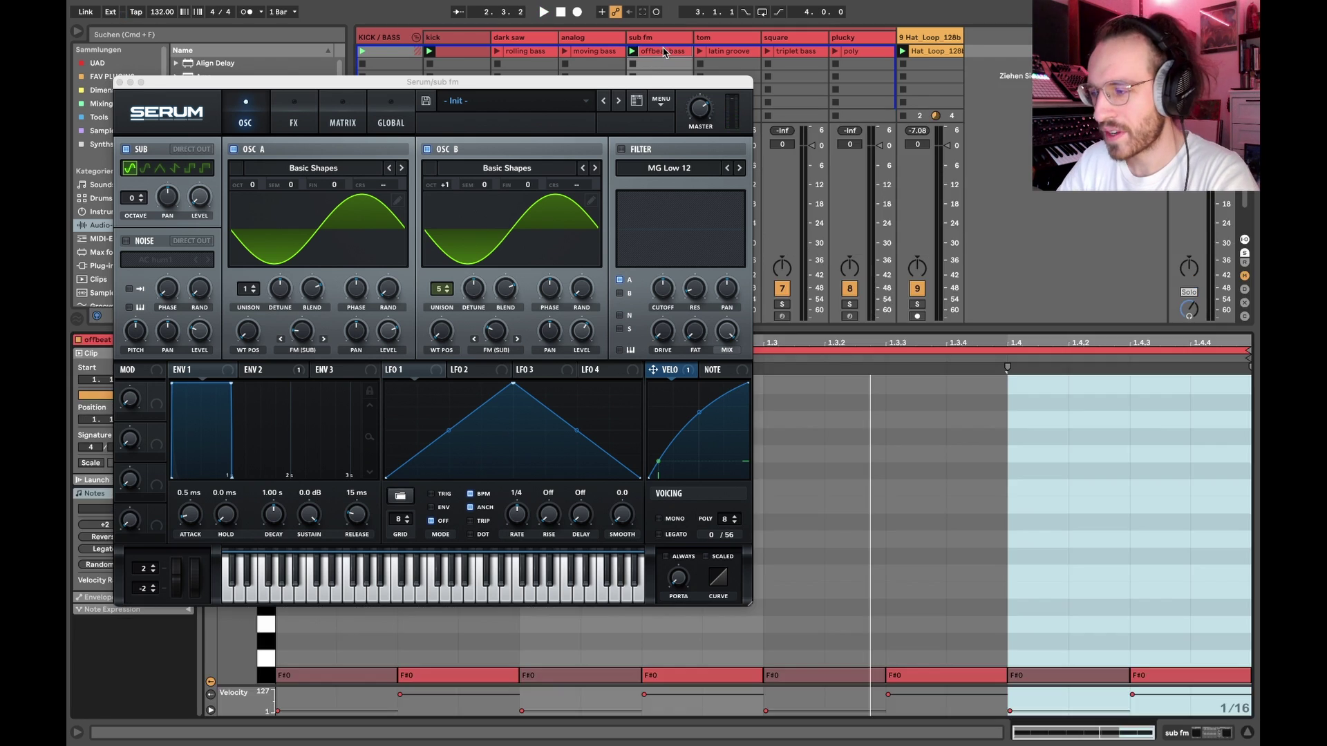
click(429, 641)
click(436, 675)
click(699, 675)
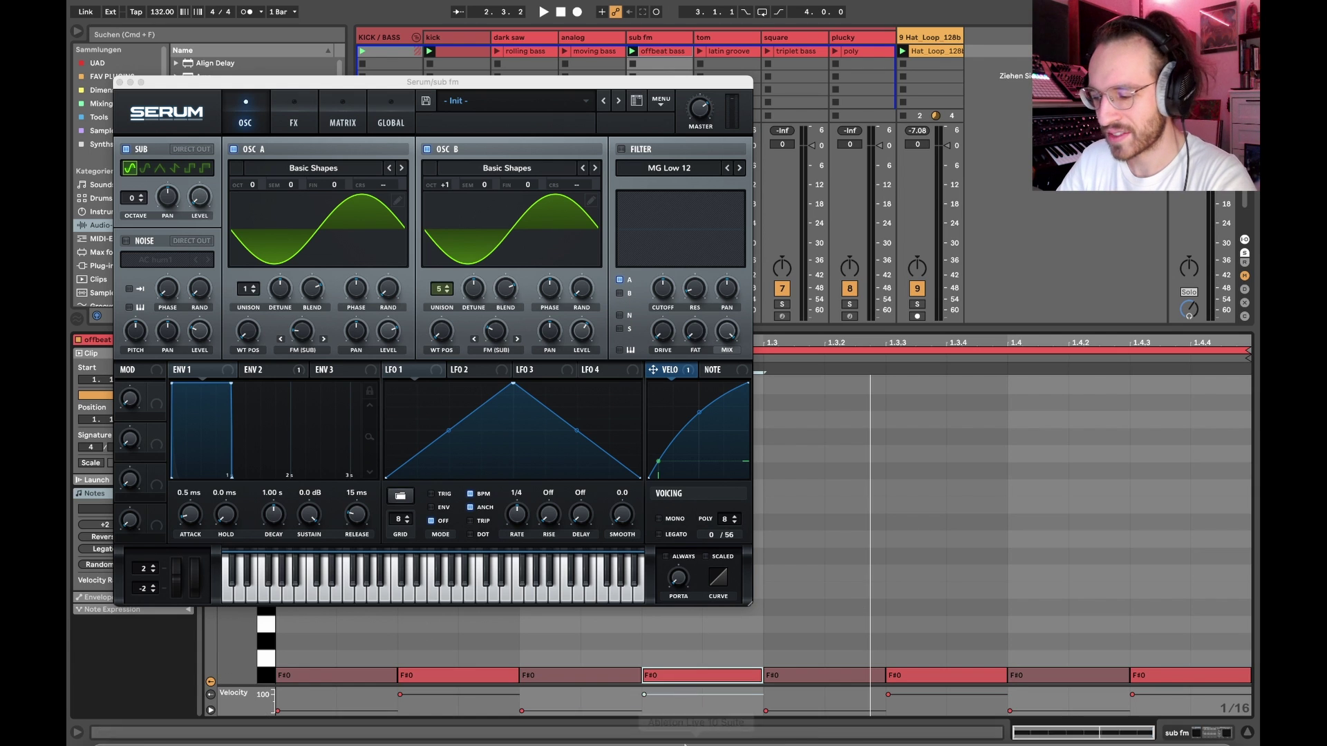
click(802, 676)
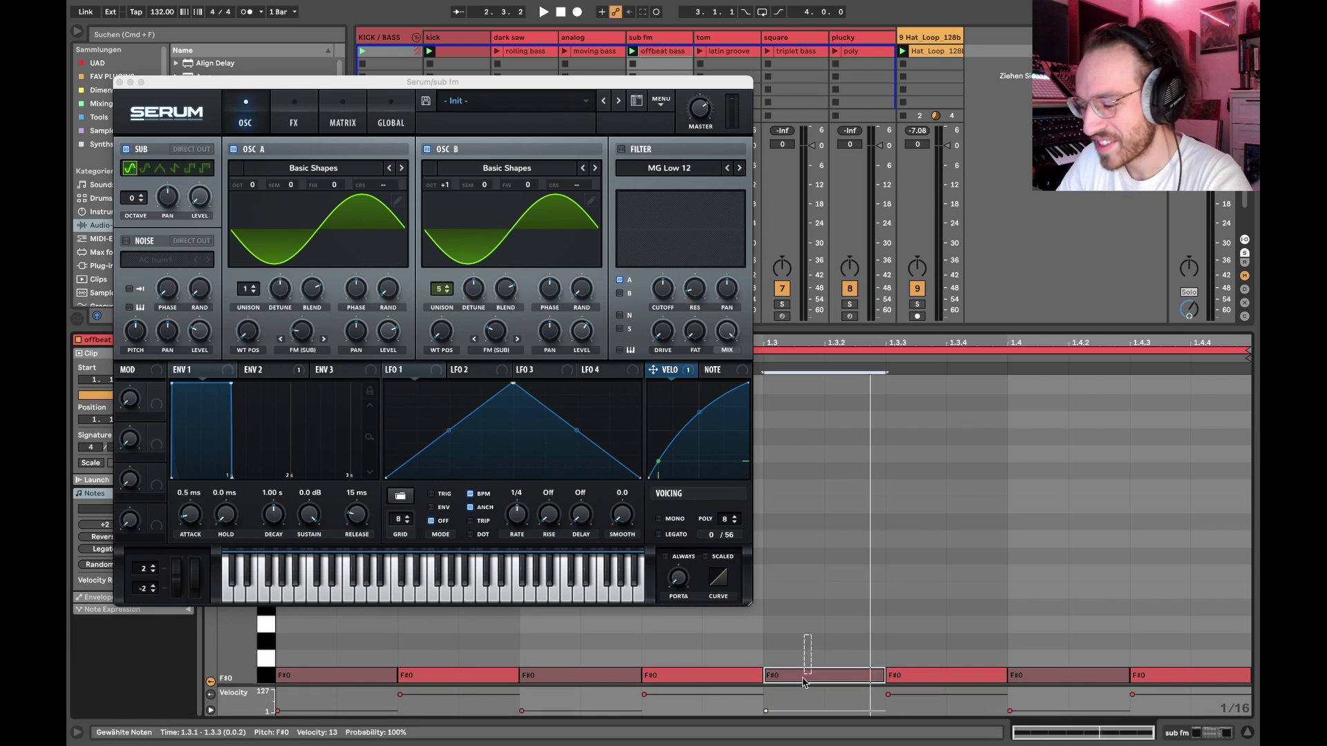
drag(557, 653, 544, 680)
drag(357, 655, 350, 686)
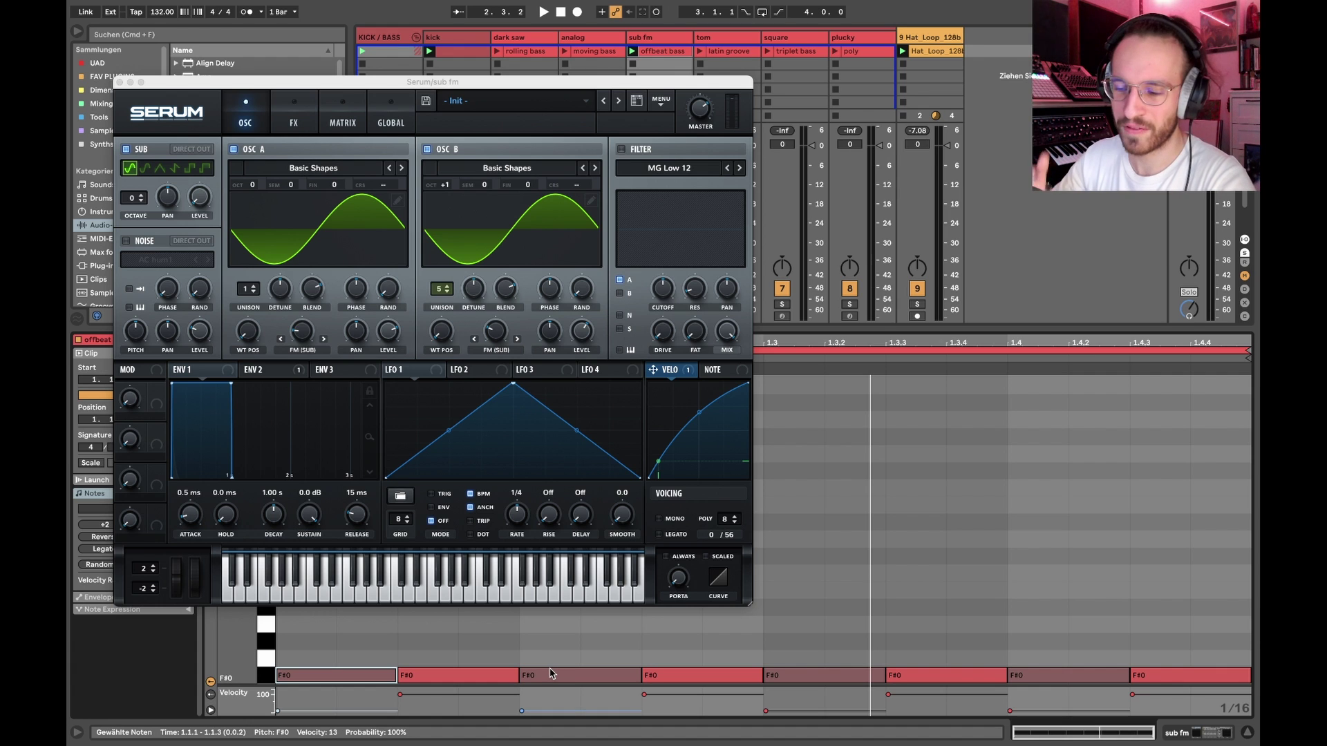
key(shift+Tab)
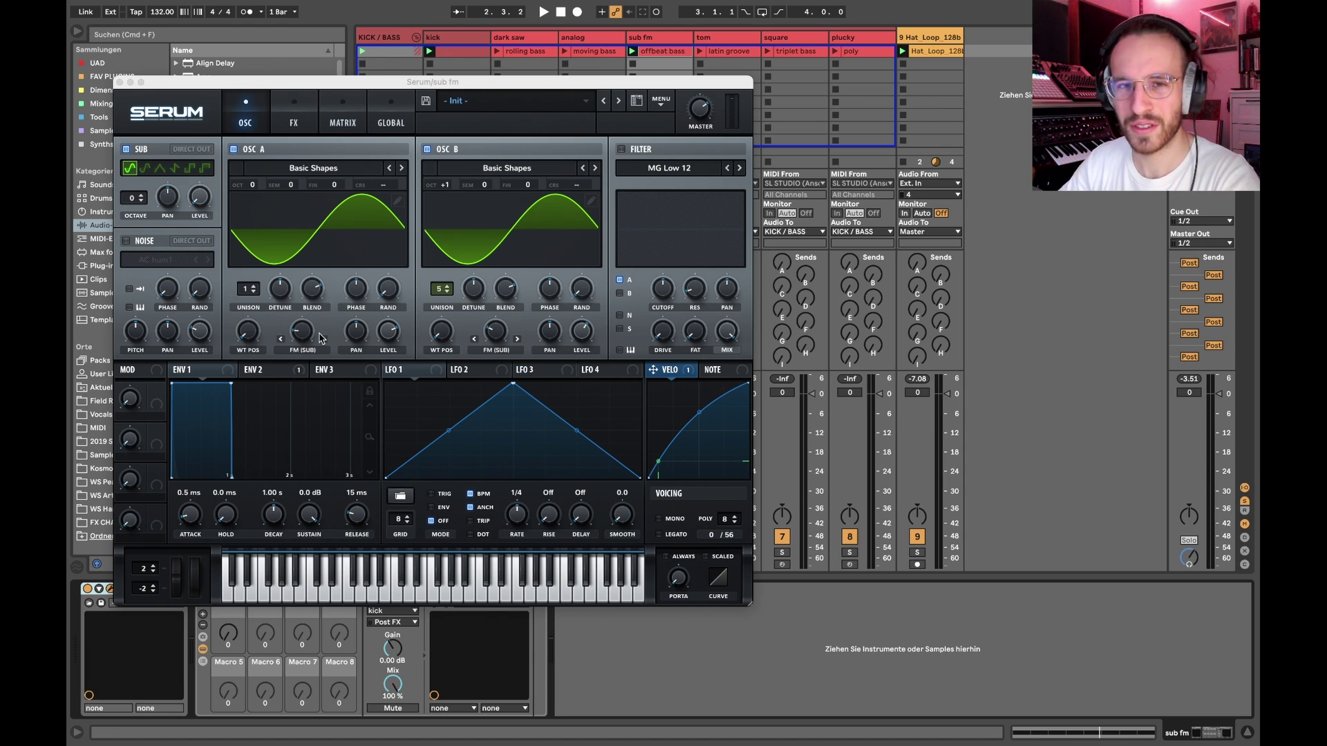
Inspect the distortion effect and the modulation matrix in the sub fm track's Serum, return to the oscillators, and close the window.
click(310, 121)
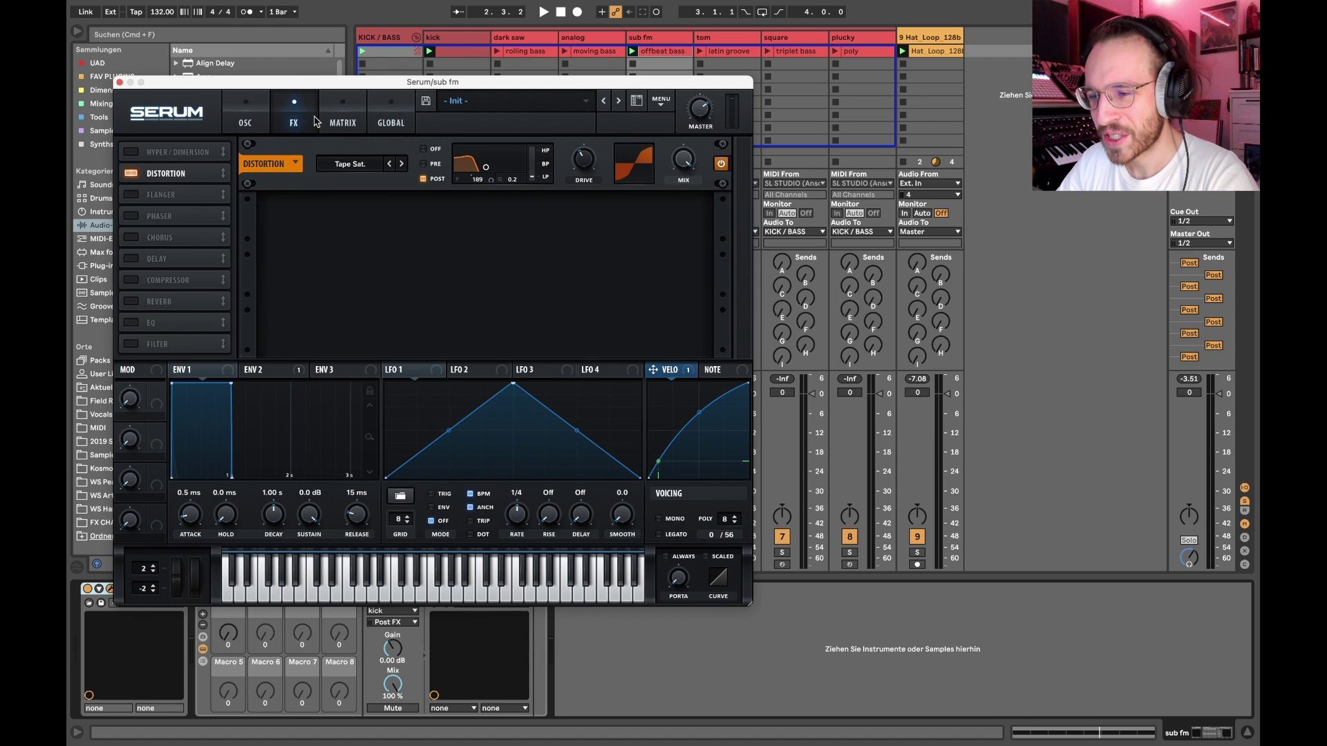
click(328, 119)
click(306, 114)
click(346, 123)
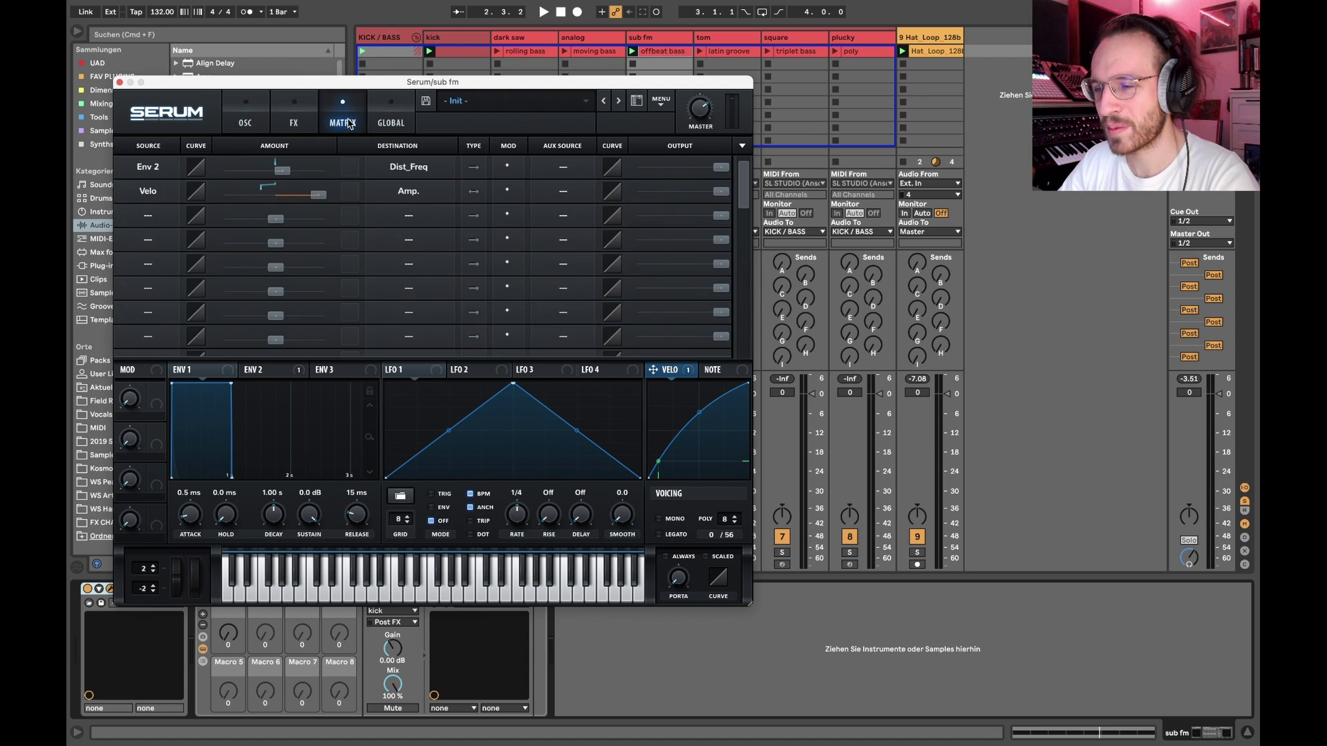
click(267, 112)
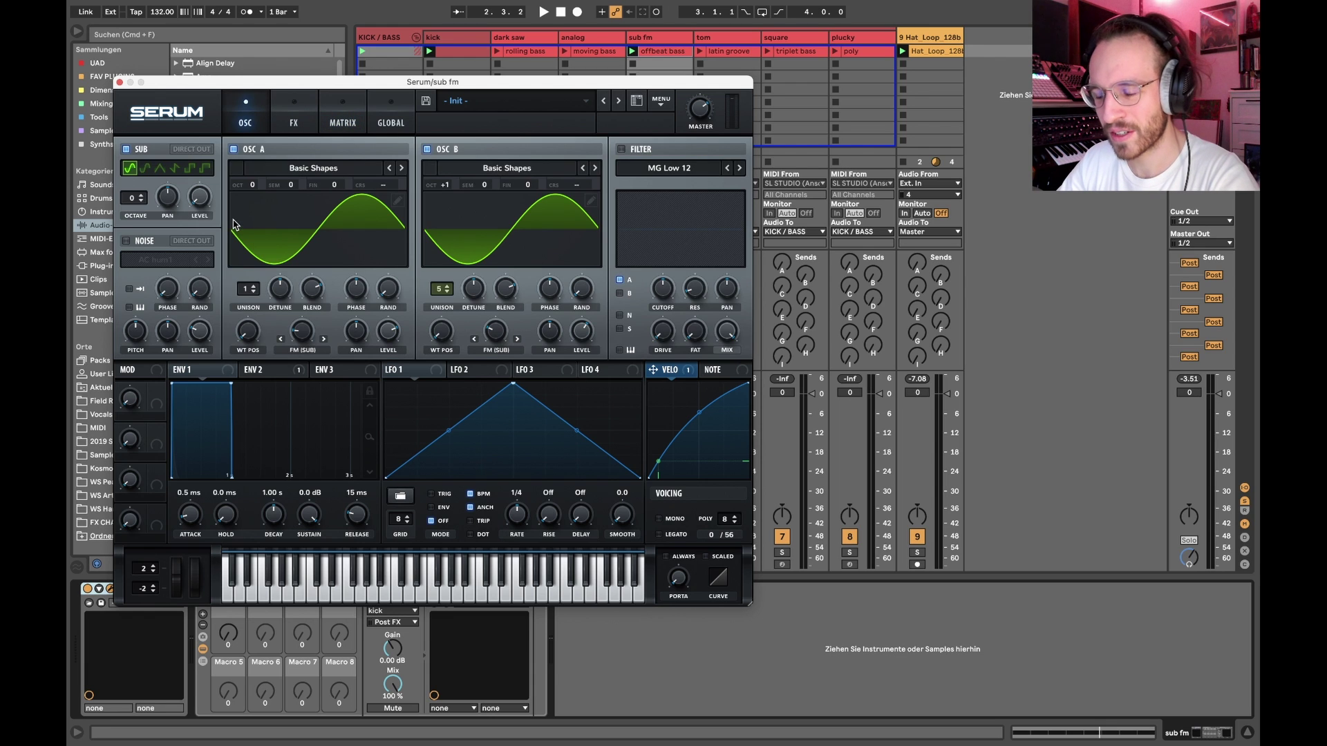
click(120, 83)
Reopen the offbeat bass clip and select the quiet and loud note pairs of the first two beats.
double_click(656, 53)
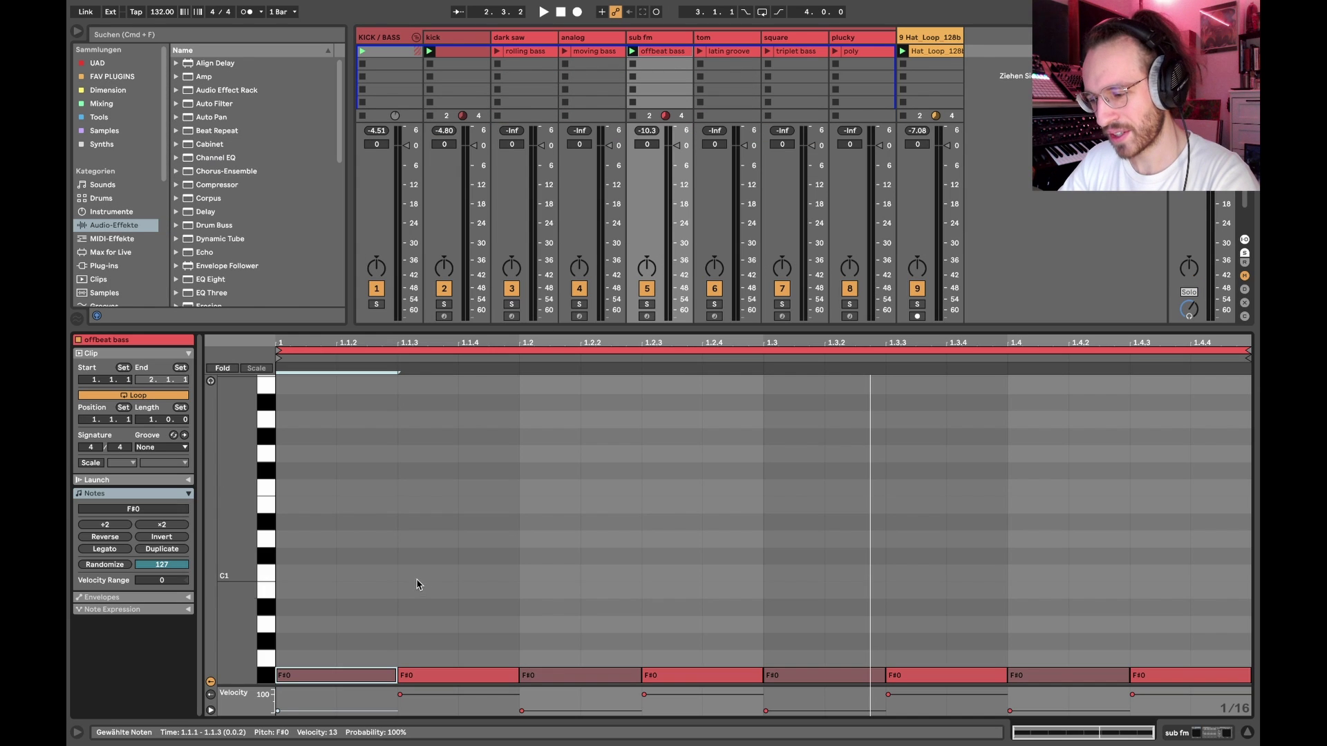
drag(466, 577, 355, 686)
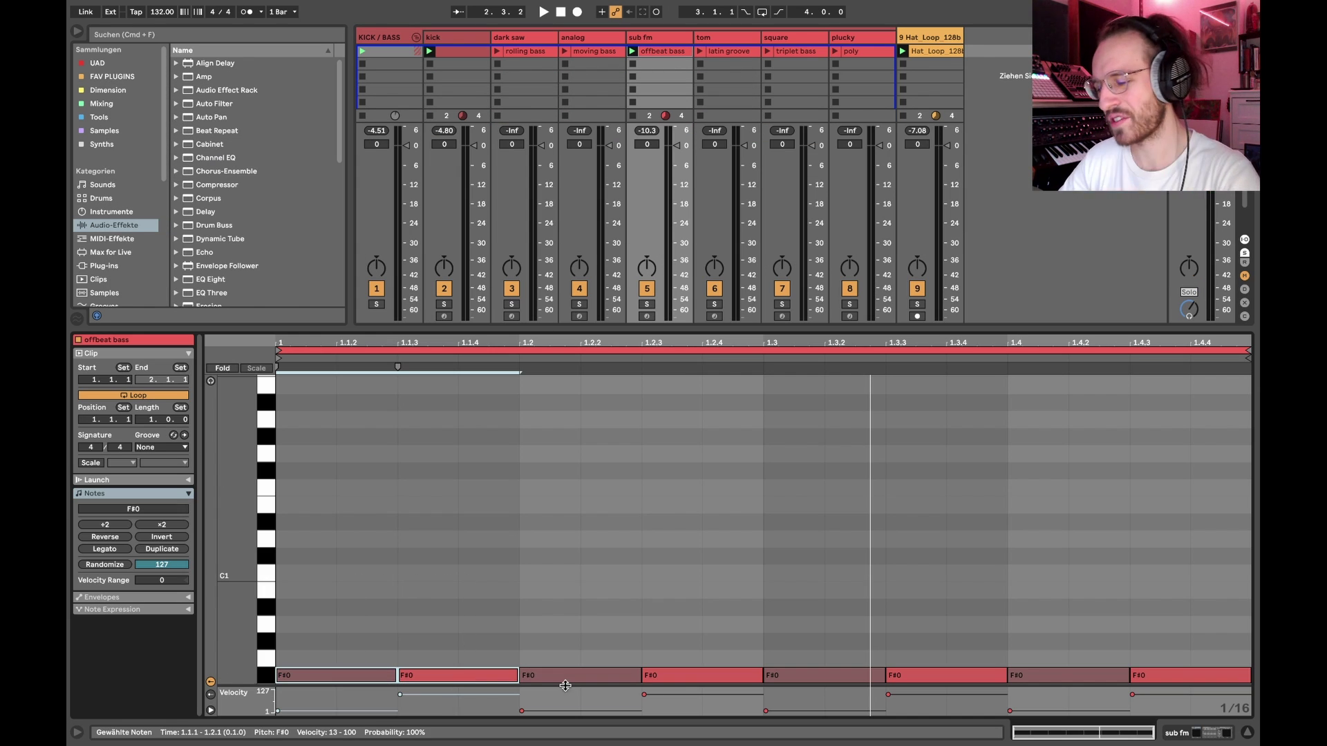
drag(715, 639, 520, 680)
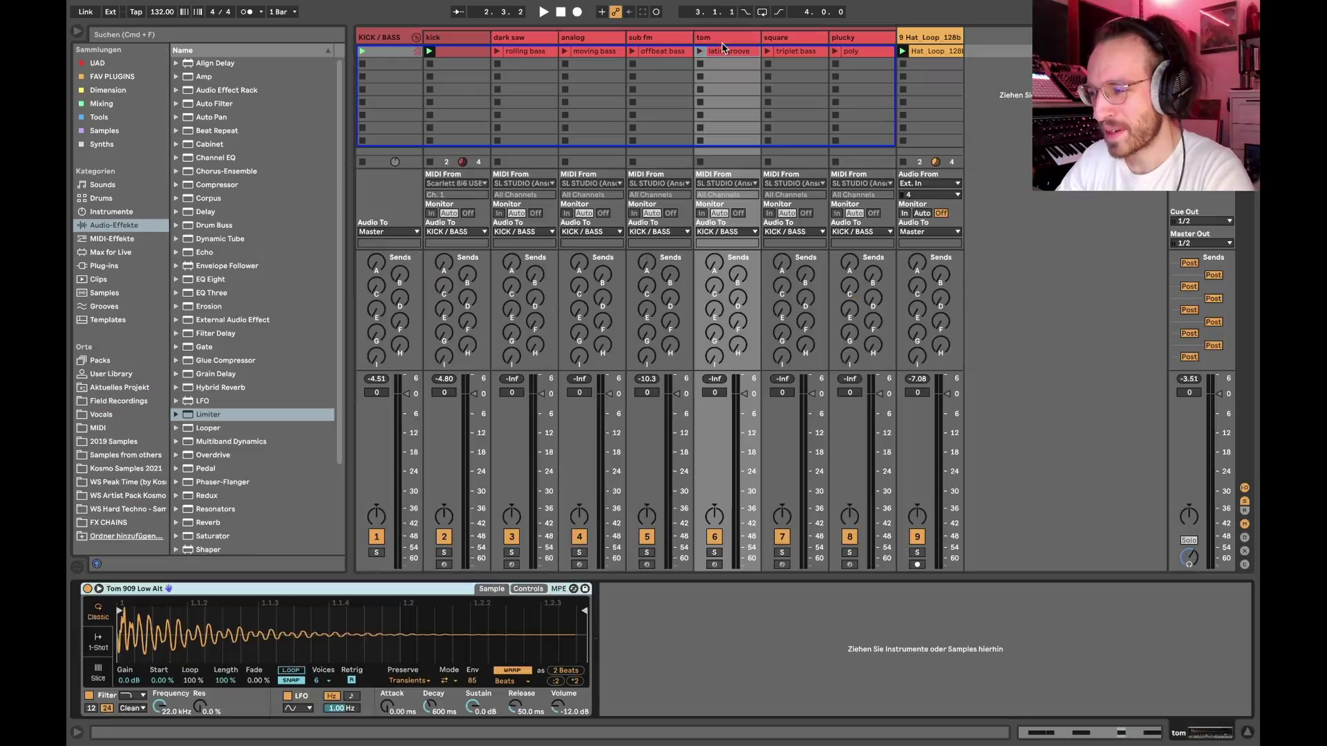
Switch to the tom track, open its latin groove clip, and select the short C3 note just before beat 2.
click(719, 41)
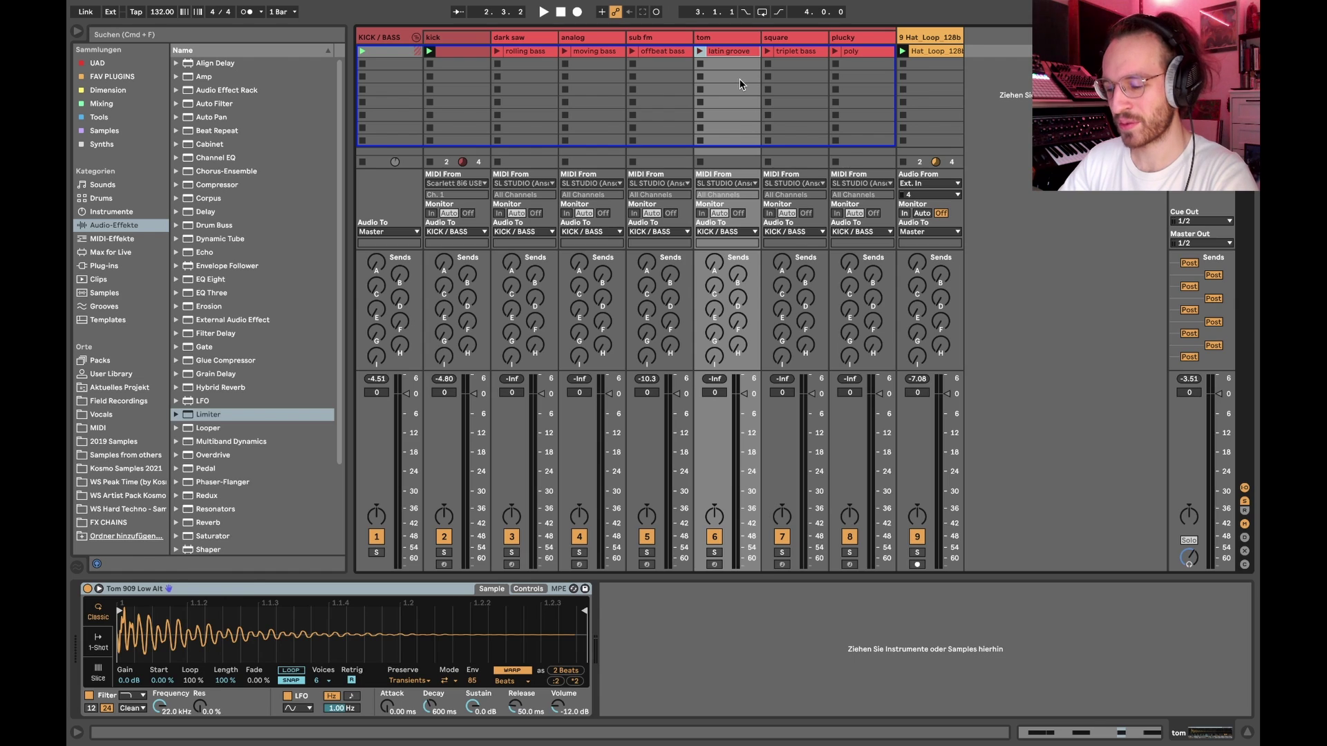
double_click(727, 51)
click(480, 630)
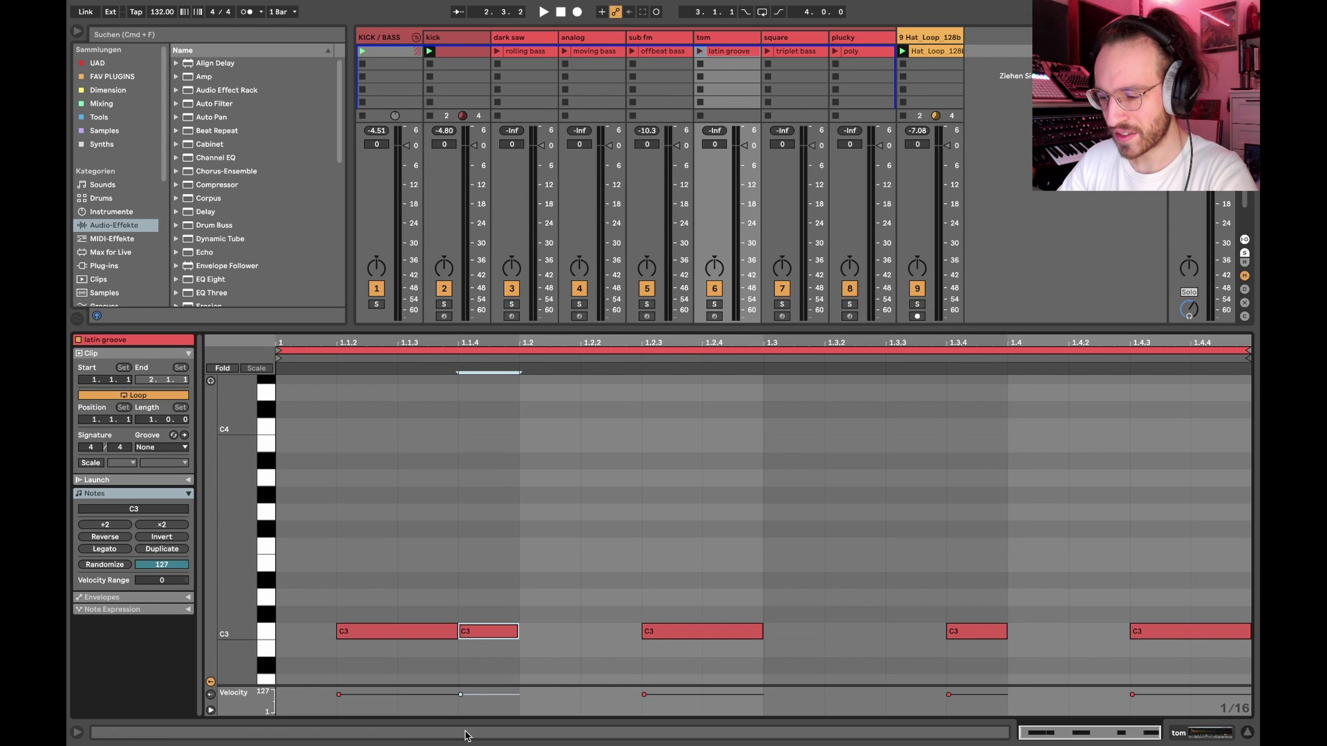
Point out the short C3 note at 1.1.4 and the C3 note at 1.2.3 in the latin groove clip.
drag(653, 587, 654, 697)
drag(487, 593, 489, 674)
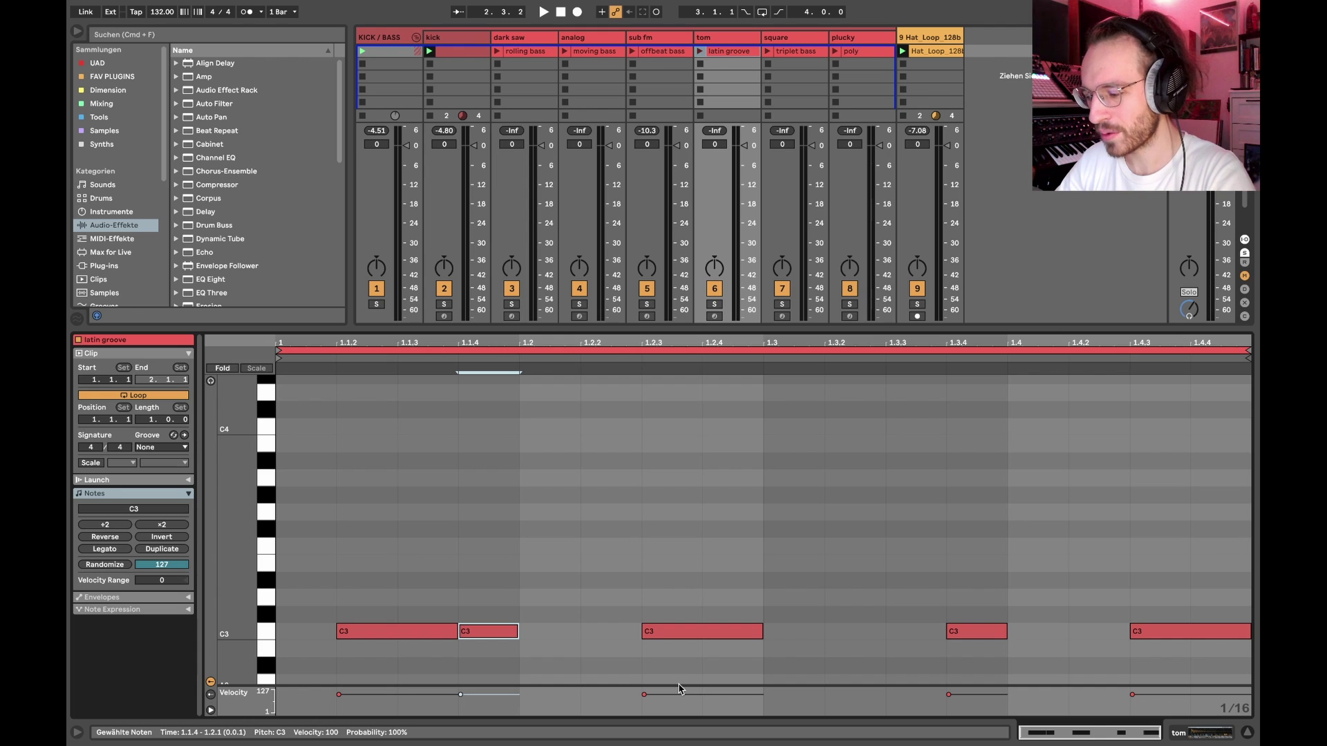
drag(679, 688, 678, 574)
click(677, 573)
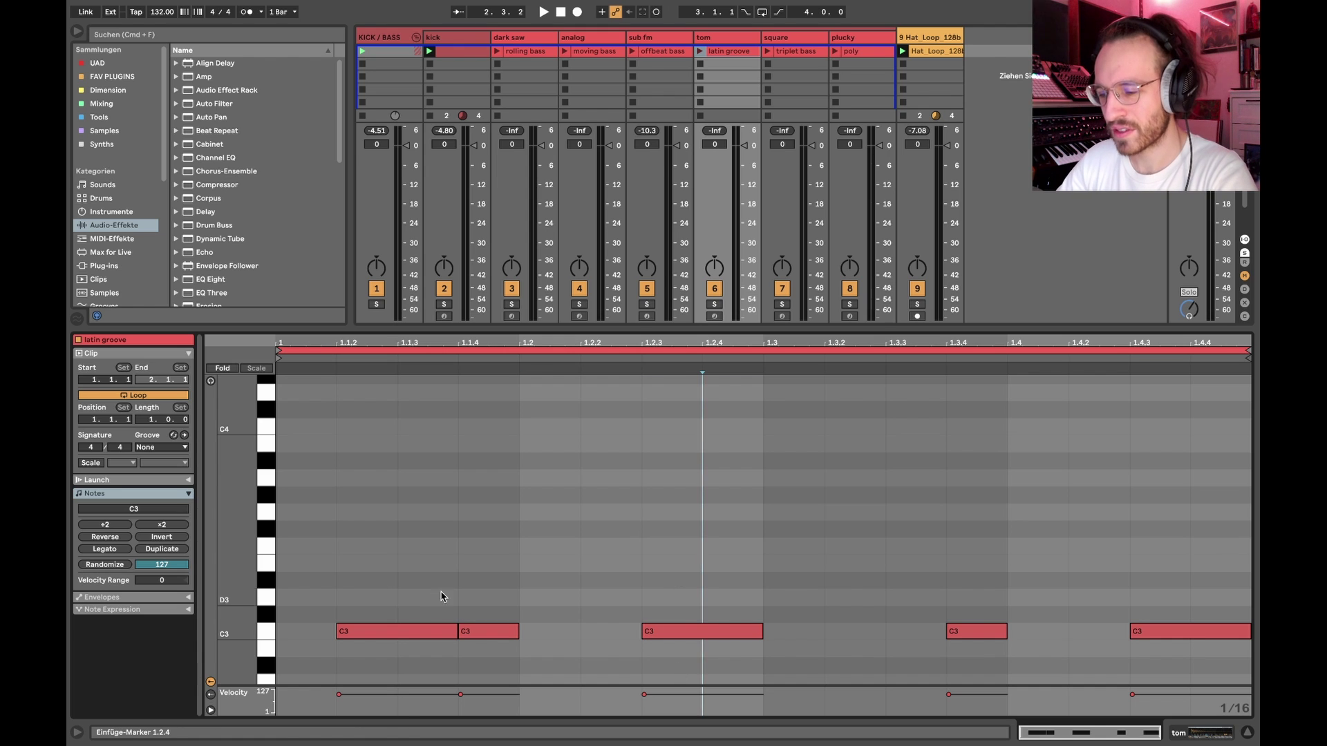
Add D3 notes at 1.1.3 and 1.2.3 above the C3 pattern, then remove both again.
double_click(430, 612)
mouse_move(430, 612)
mouse_down()
mouse_move(431, 600)
mouse_move(518, 597)
mouse_up()
click(429, 611)
click(606, 603)
double_click(605, 602)
click(596, 603)
key(Right)
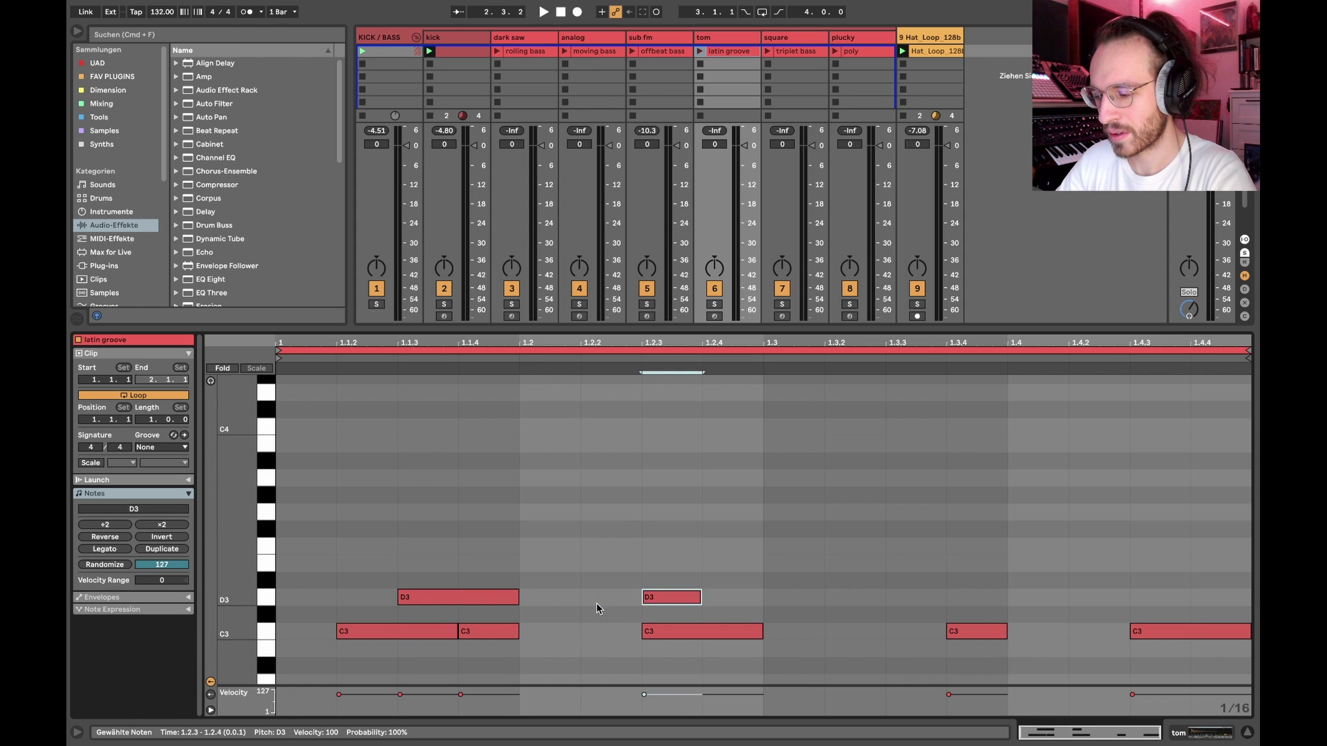
key(Right)
double_click(725, 596)
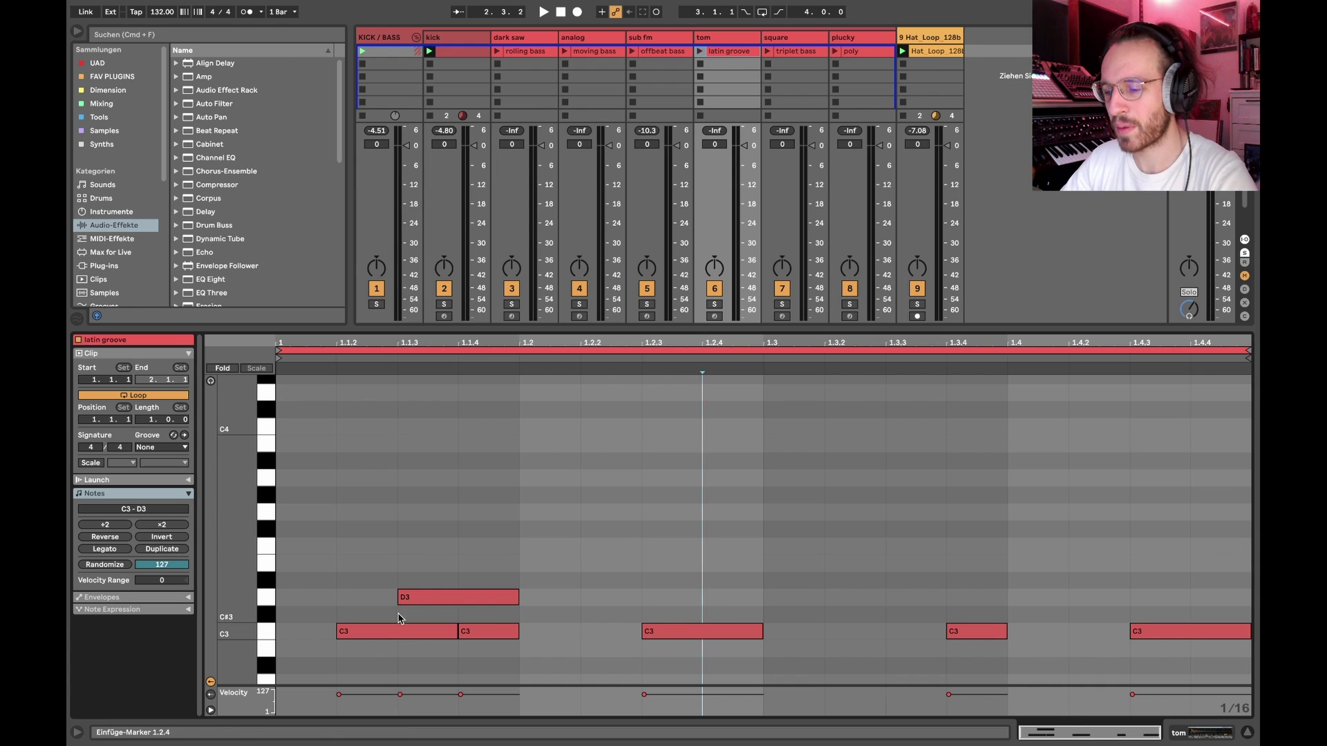
double_click(438, 597)
click(502, 596)
Select the first beat's two C3 notes, the second beat's time range, and the long C3 note at 1.1.2.
mouse_move(701, 590)
mouse_down()
mouse_move(649, 572)
mouse_move(655, 691)
mouse_move(650, 649)
mouse_up()
drag(519, 479, 228, 720)
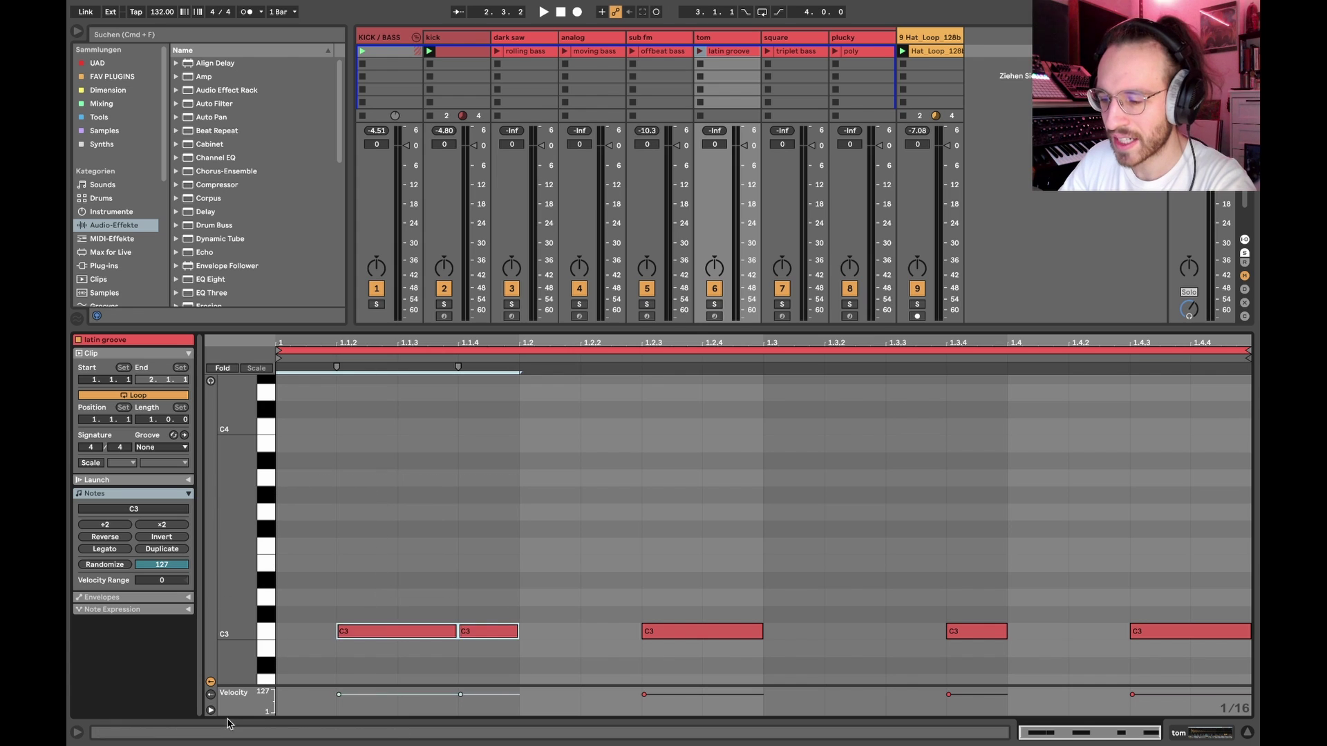
click(528, 485)
drag(529, 489, 770, 595)
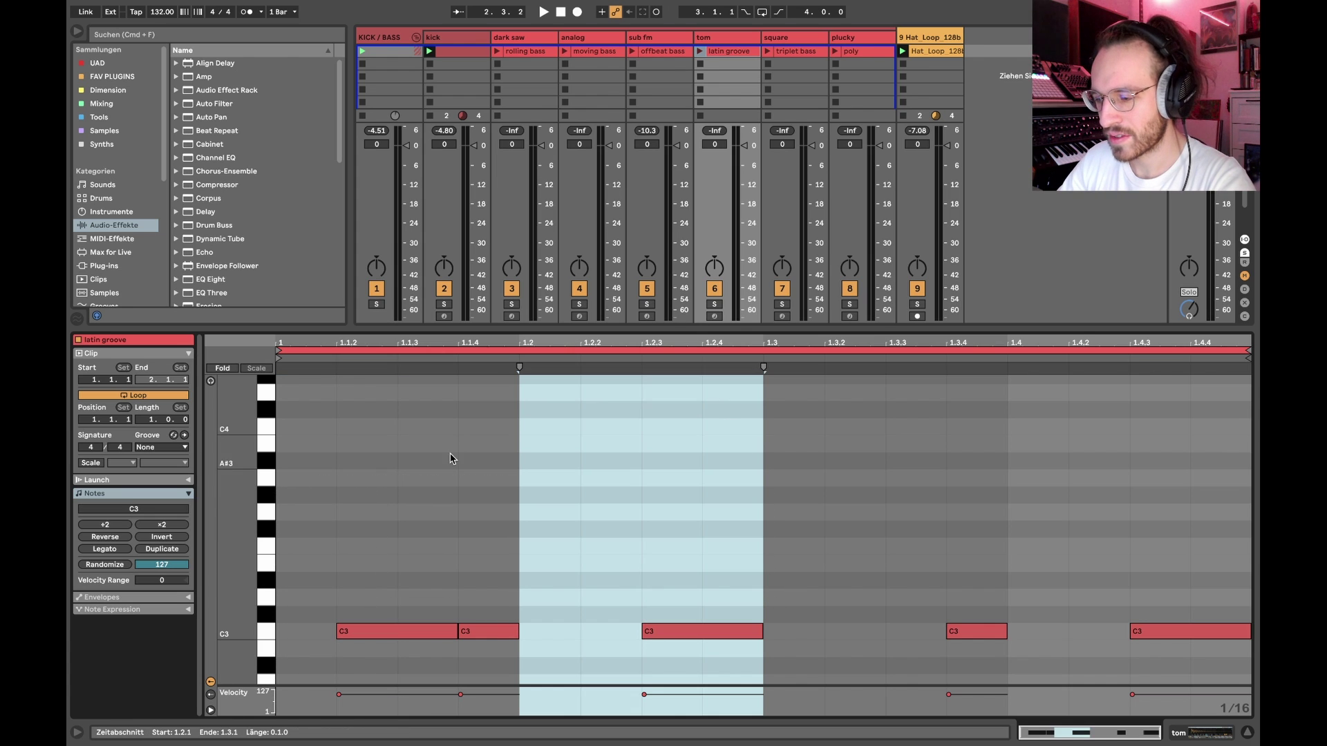
drag(520, 419, 283, 553)
drag(478, 567, 477, 649)
drag(413, 587, 435, 631)
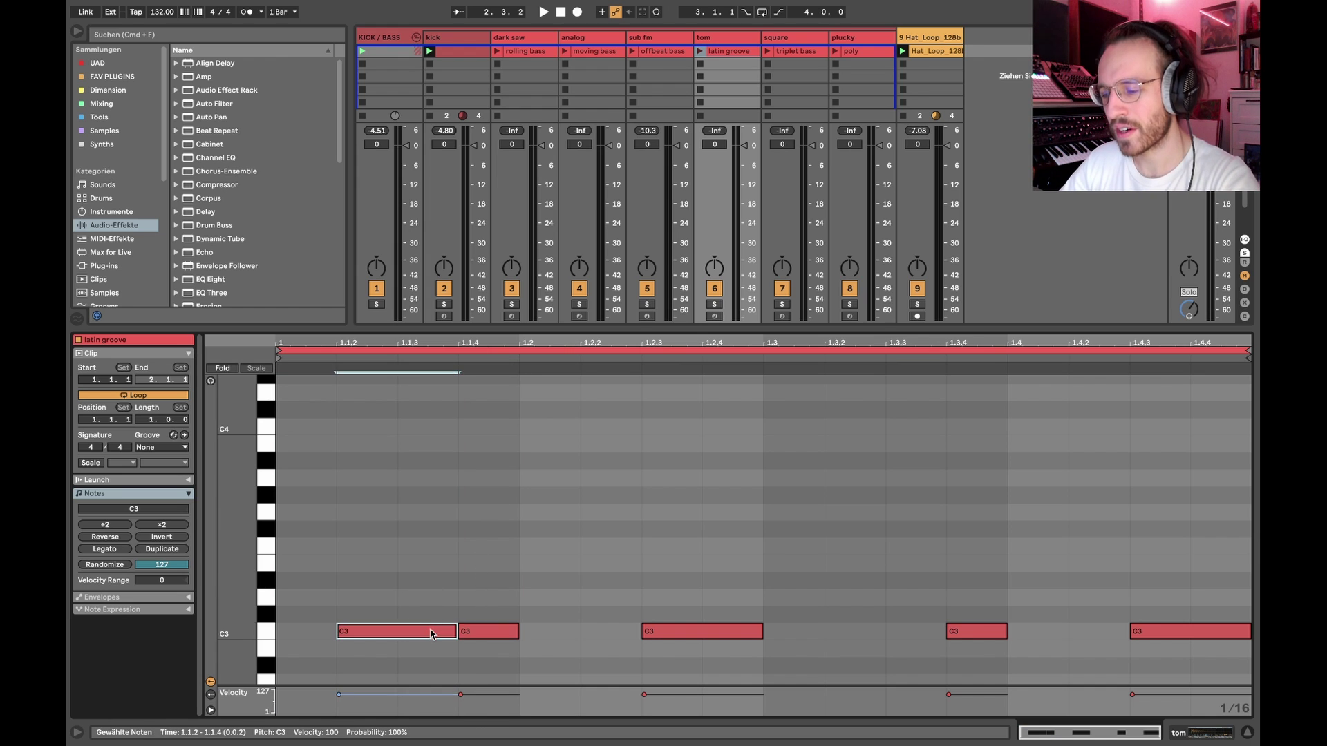
Compare the first beat's C3 pair with the two notes in the bar's second half, selecting the short note at 1.3.4.
mouse_move(360, 570)
mouse_down()
mouse_move(360, 600)
mouse_move(362, 568)
mouse_up()
click(470, 543)
click(334, 528)
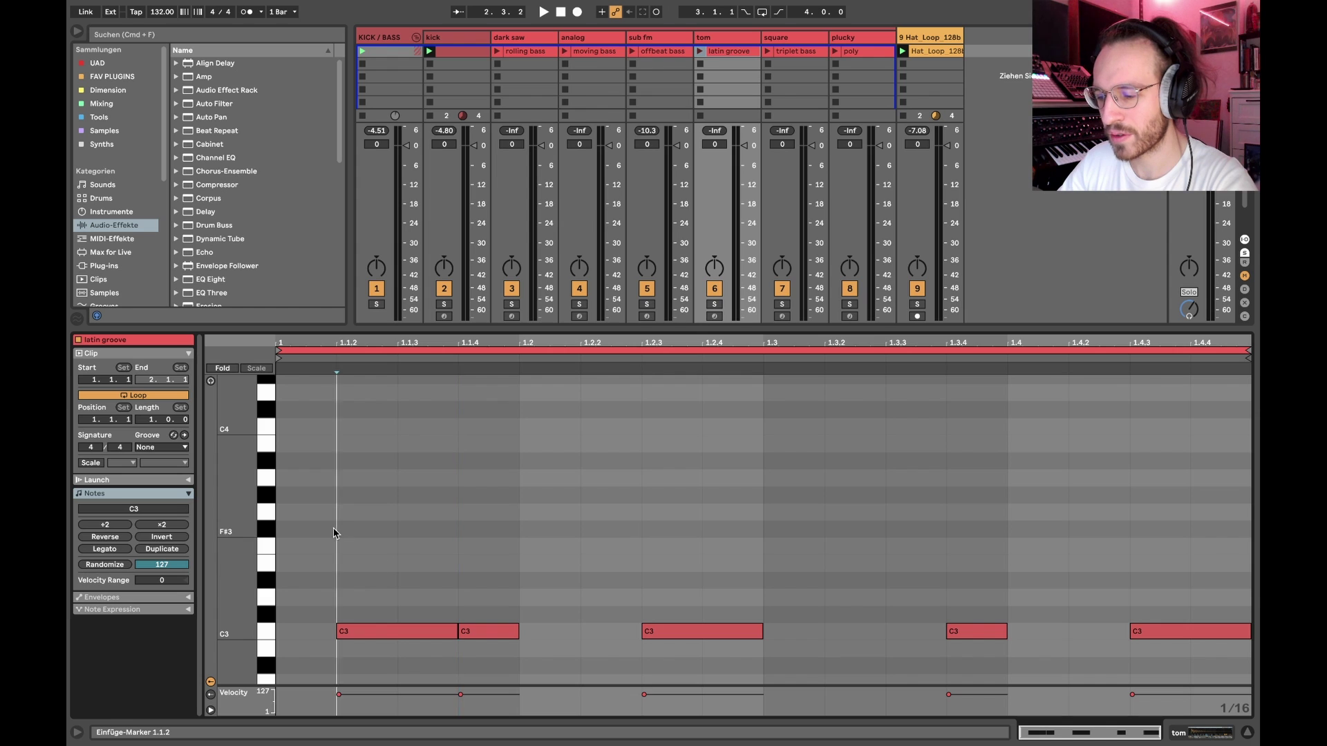
mouse_move(456, 523)
mouse_down()
mouse_move(457, 608)
mouse_move(382, 664)
mouse_up()
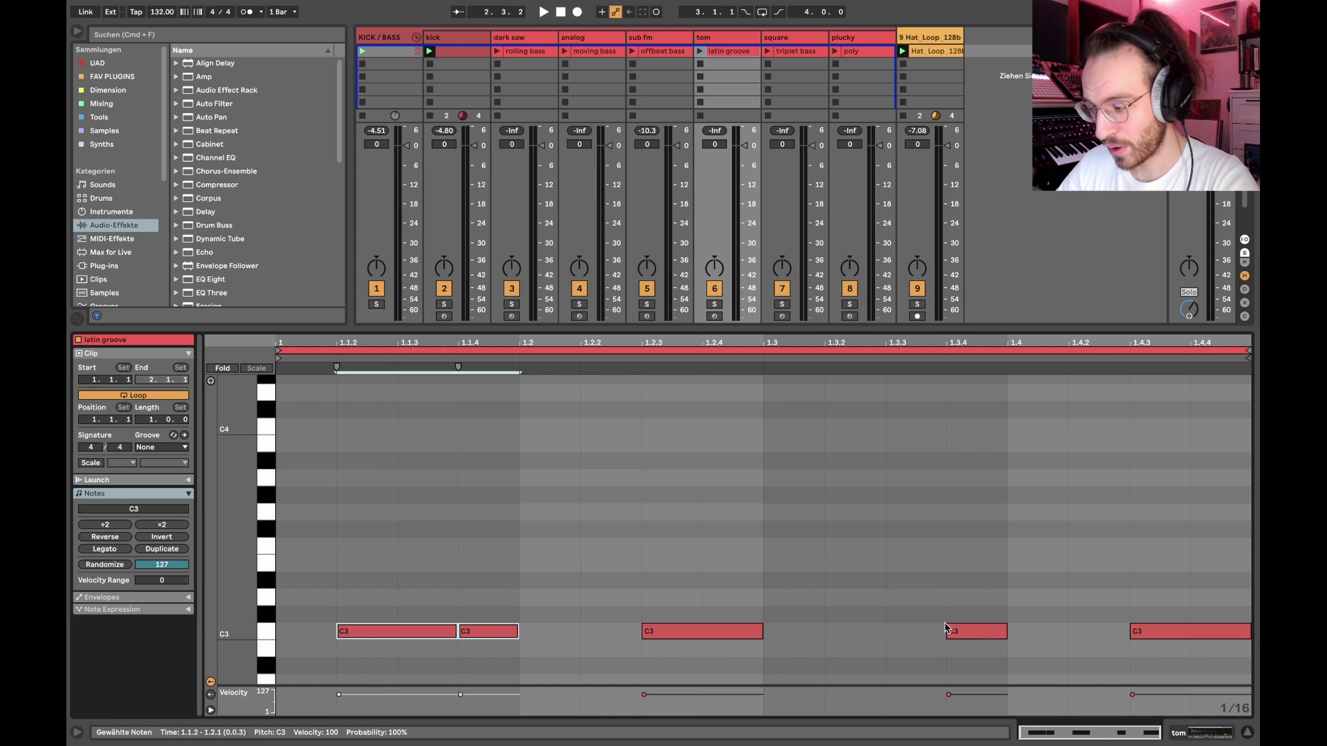
drag(765, 551, 1251, 651)
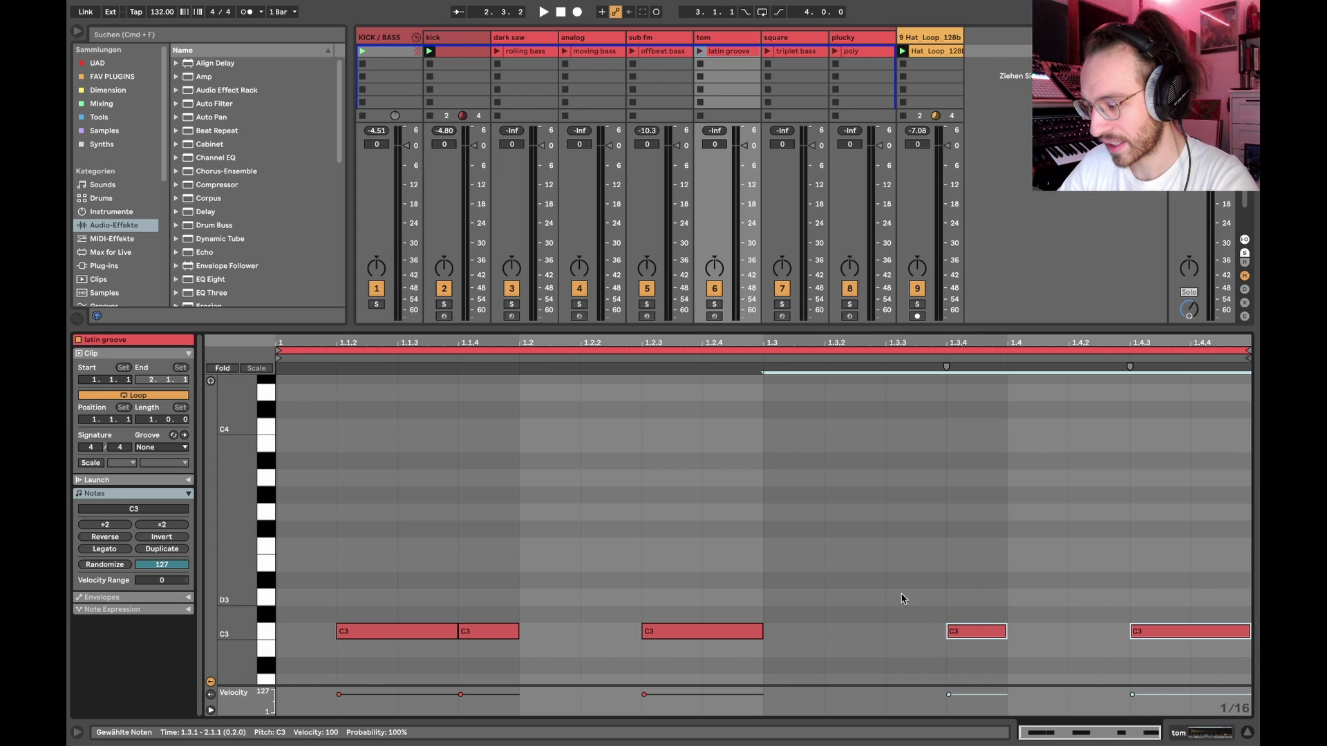
drag(763, 553, 1008, 642)
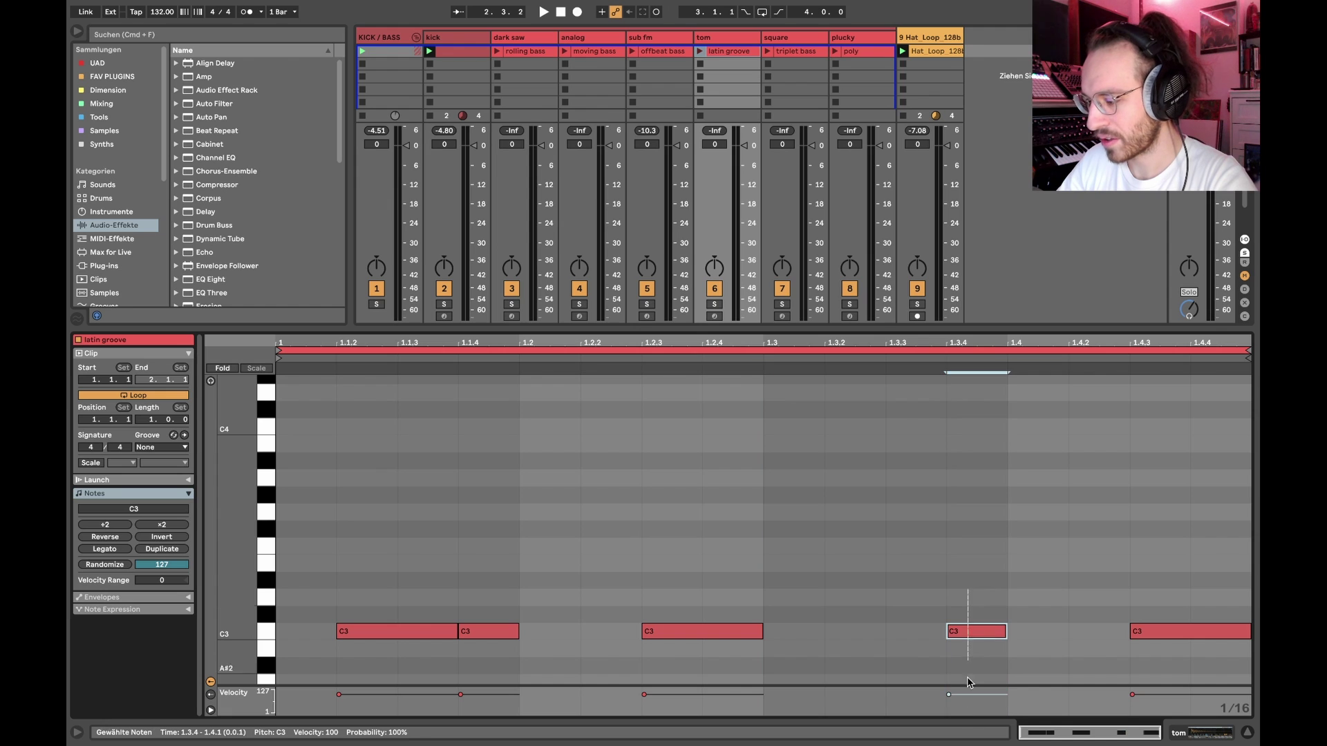
click(1108, 598)
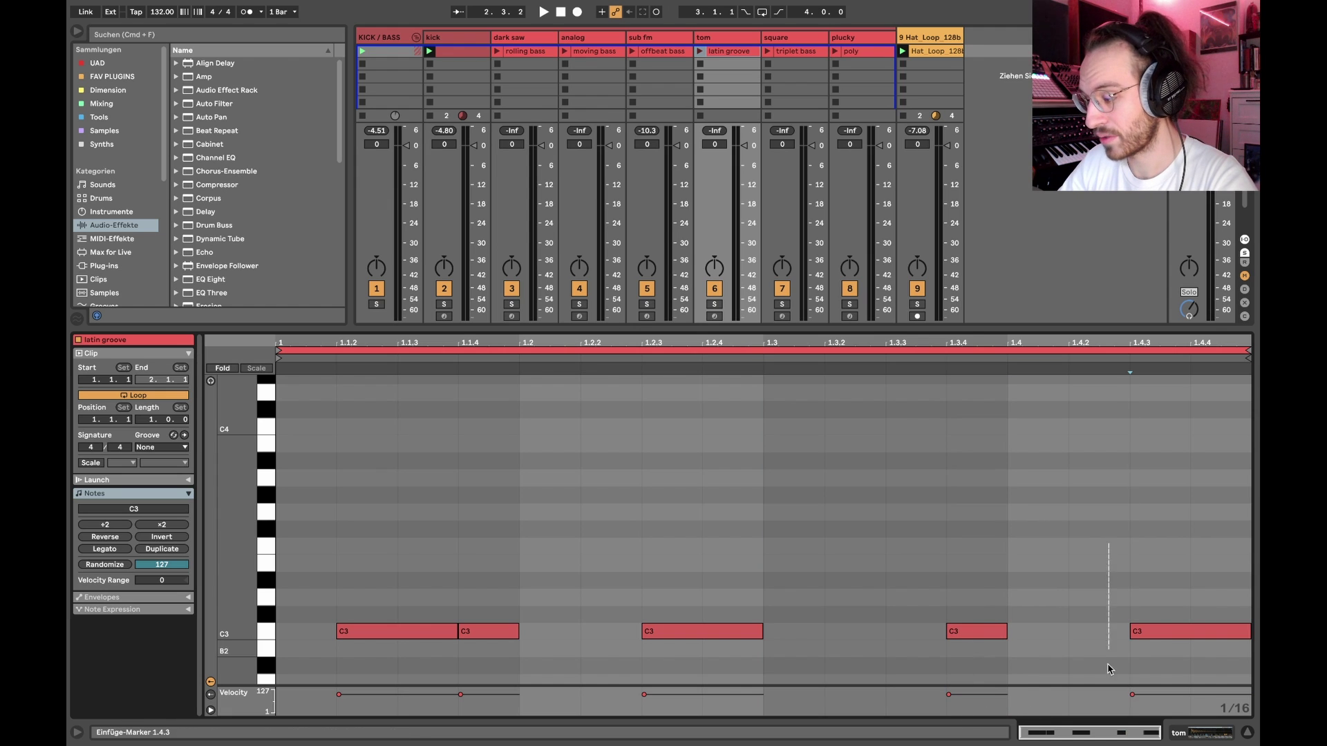
Launch the latin groove clip, then replay it with the first long C3 note deactivated and stop playback.
click(701, 50)
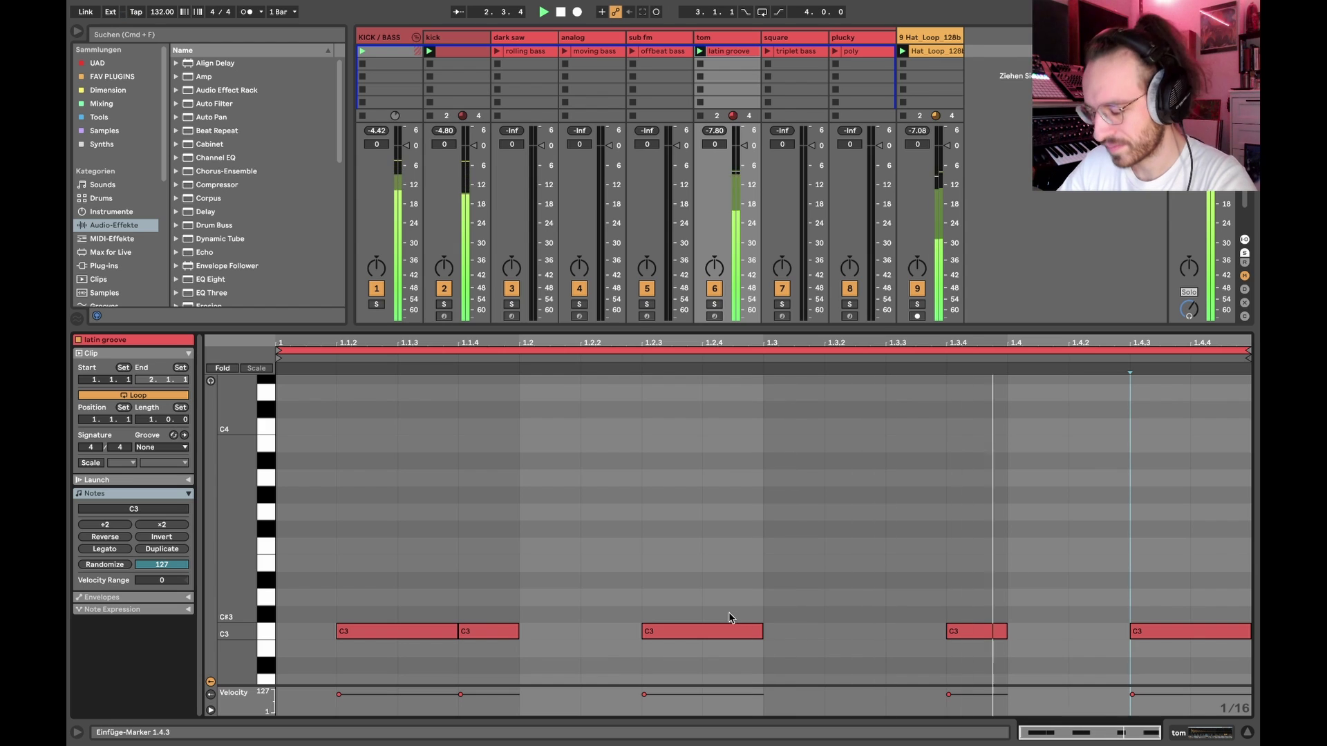
click(402, 633)
key(space)
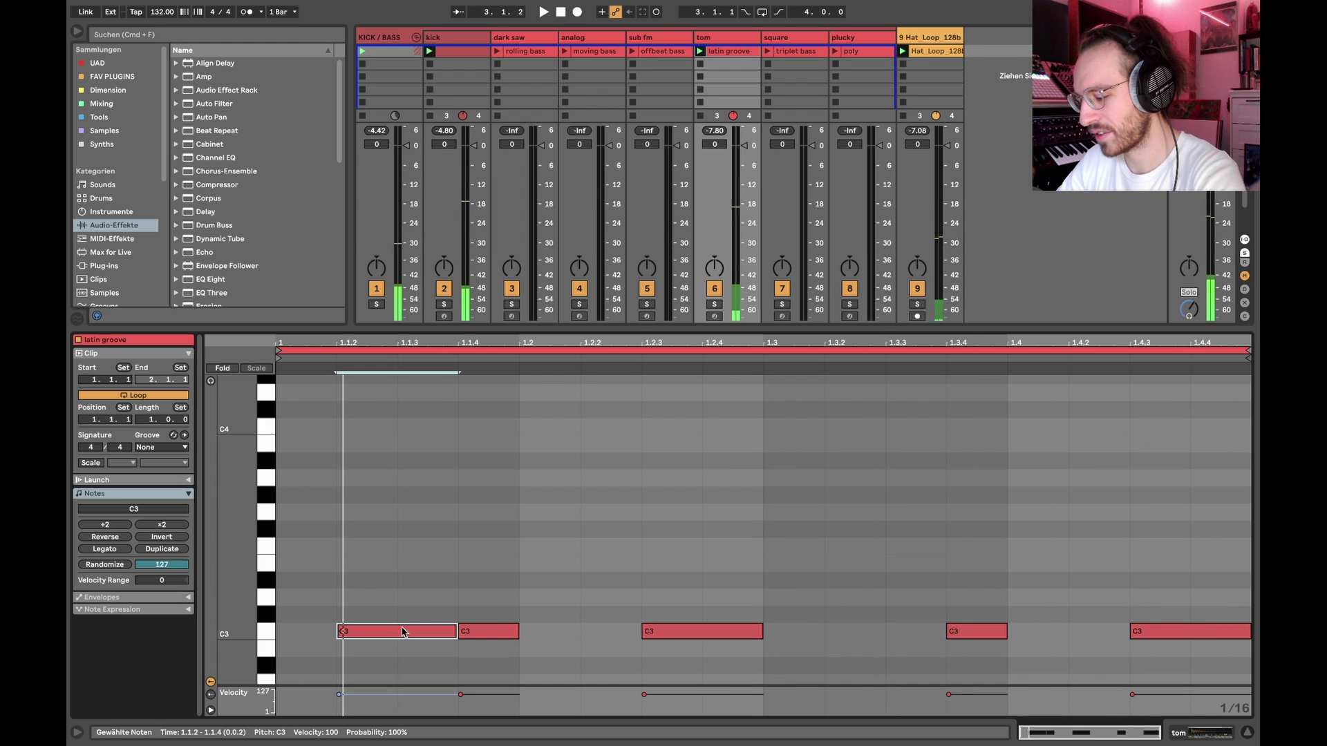
key(space)
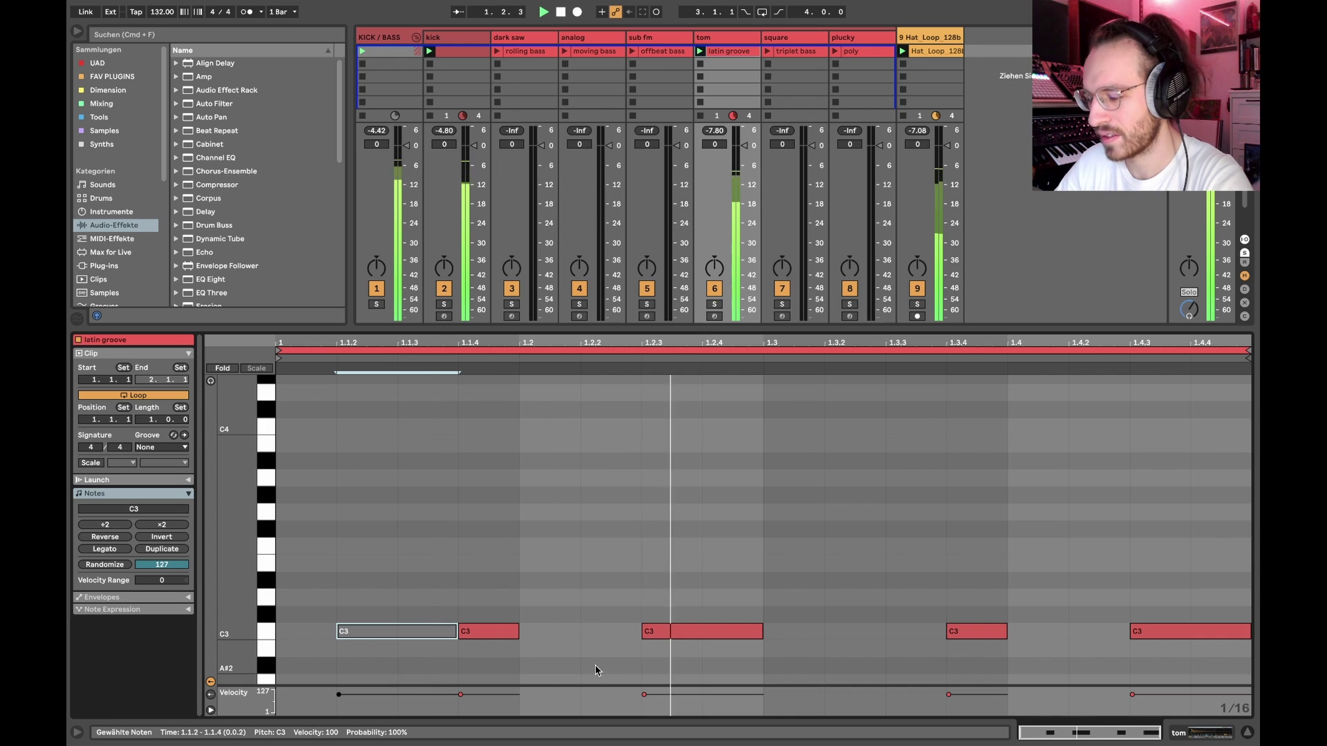
key(space)
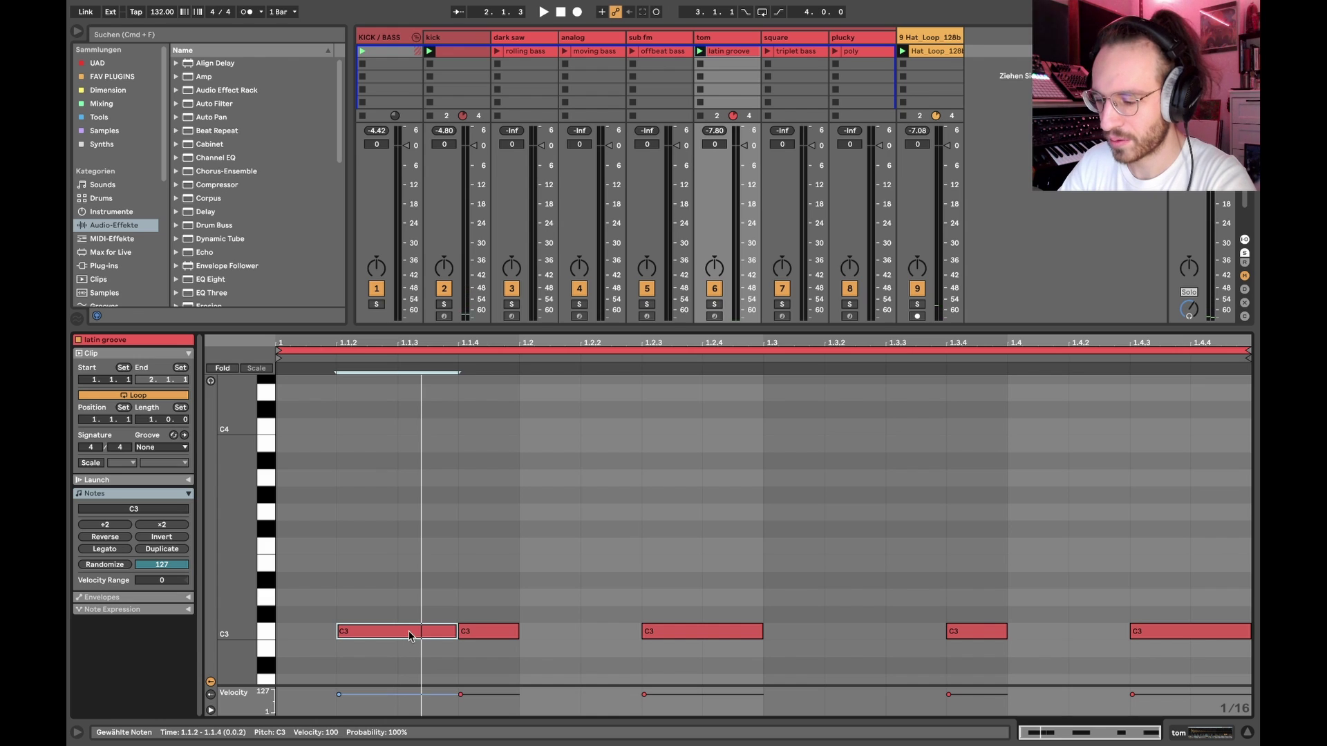
Shift the C3 notes by one sixteenth each so they start at 1.1.3, 1.2.2, 1.3.3 and 1.4.2.
key(Right)
click(693, 621)
click(693, 630)
key(Left)
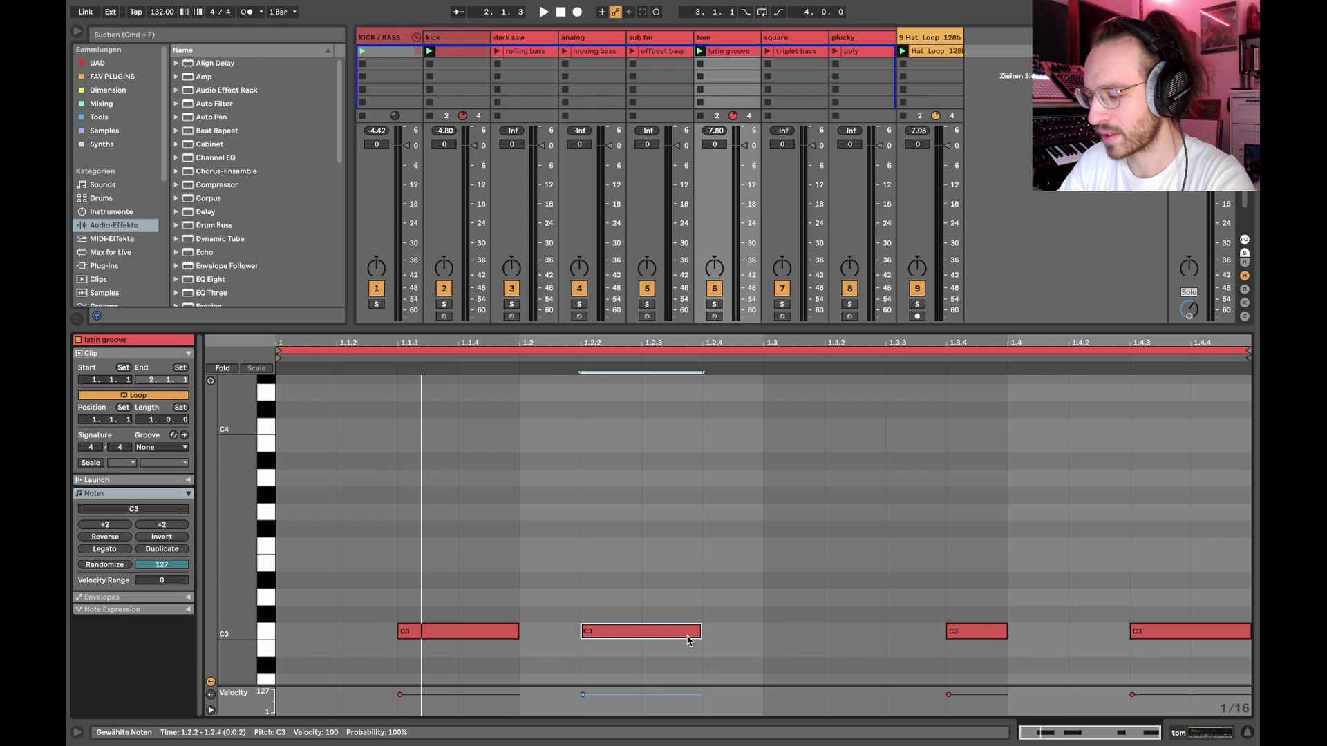
click(985, 631)
key(Left)
click(1157, 632)
key(Left)
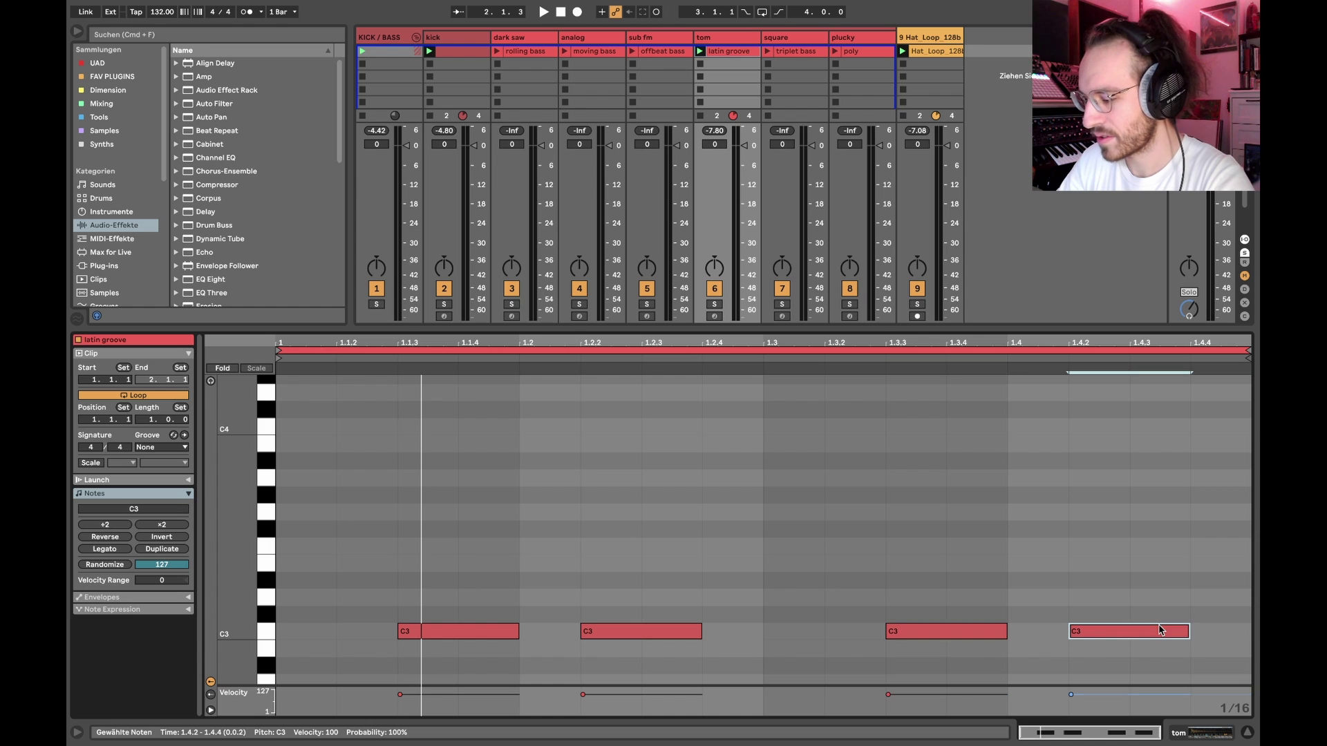
Play the altered groove while moving all notes one sixteenth later and back again.
key(space)
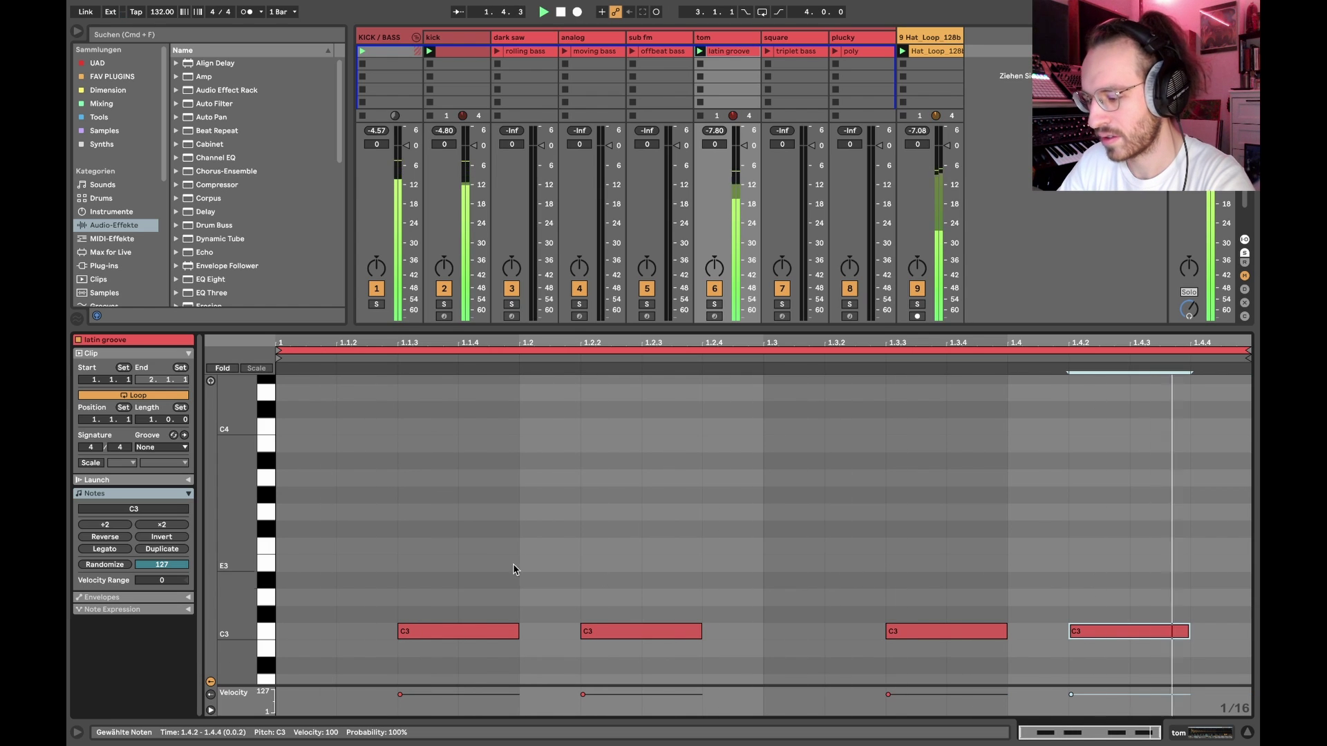
key(super+a)
key(Right)
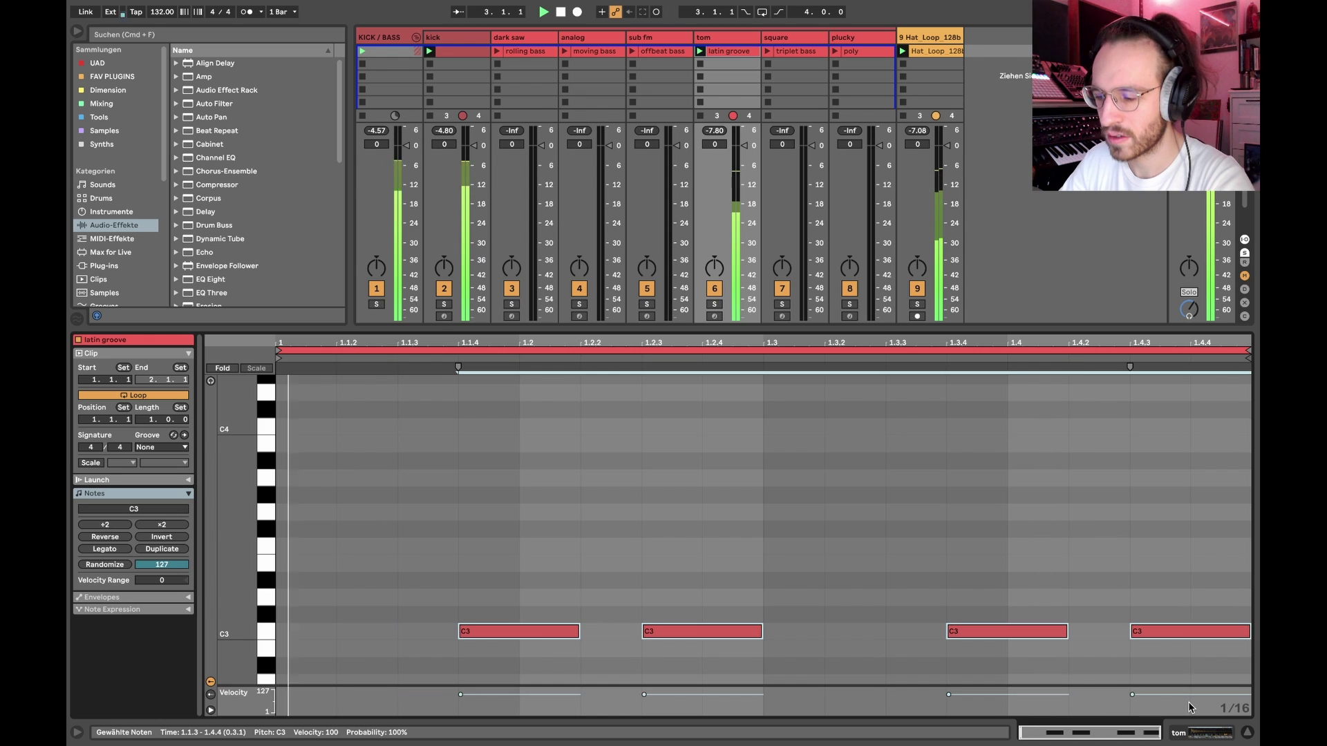
key(Left)
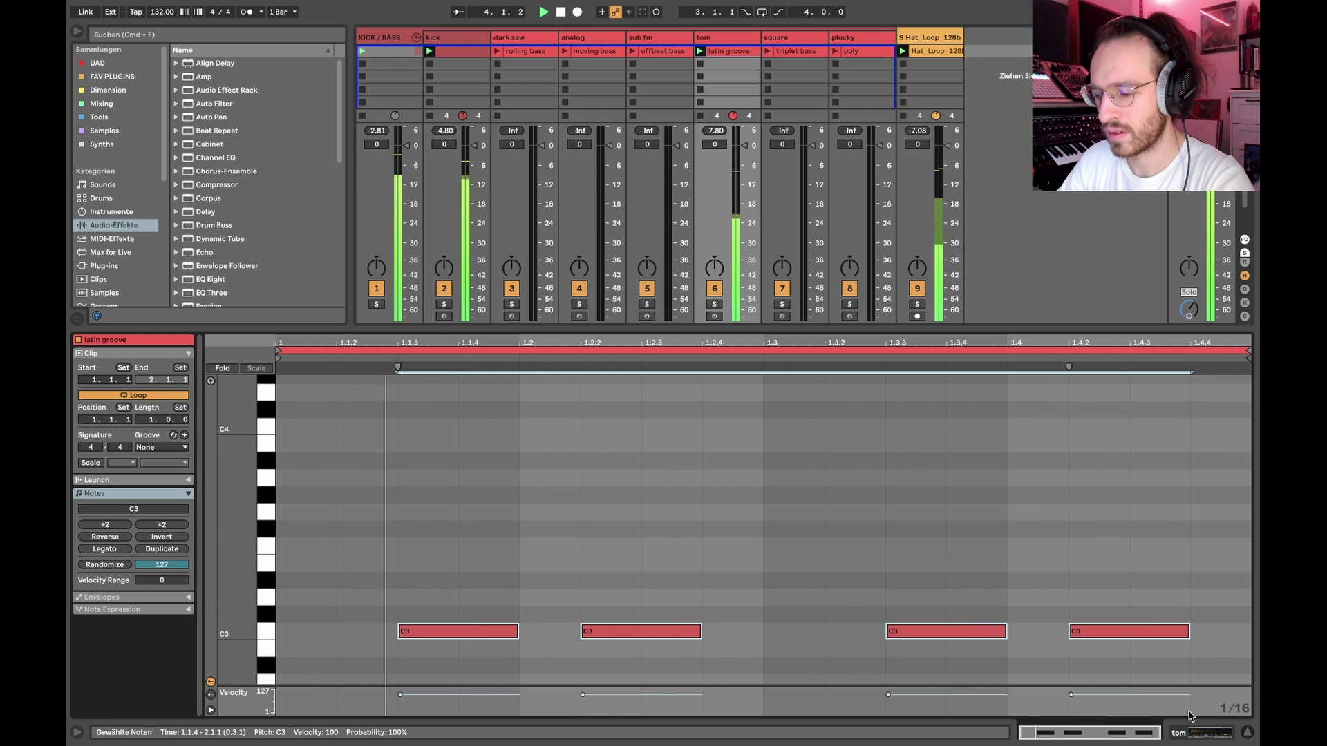
During playback, move the second C3 note to 1.2.4 and the last one to 1.4.4, then stop.
click(631, 527)
key(Right)
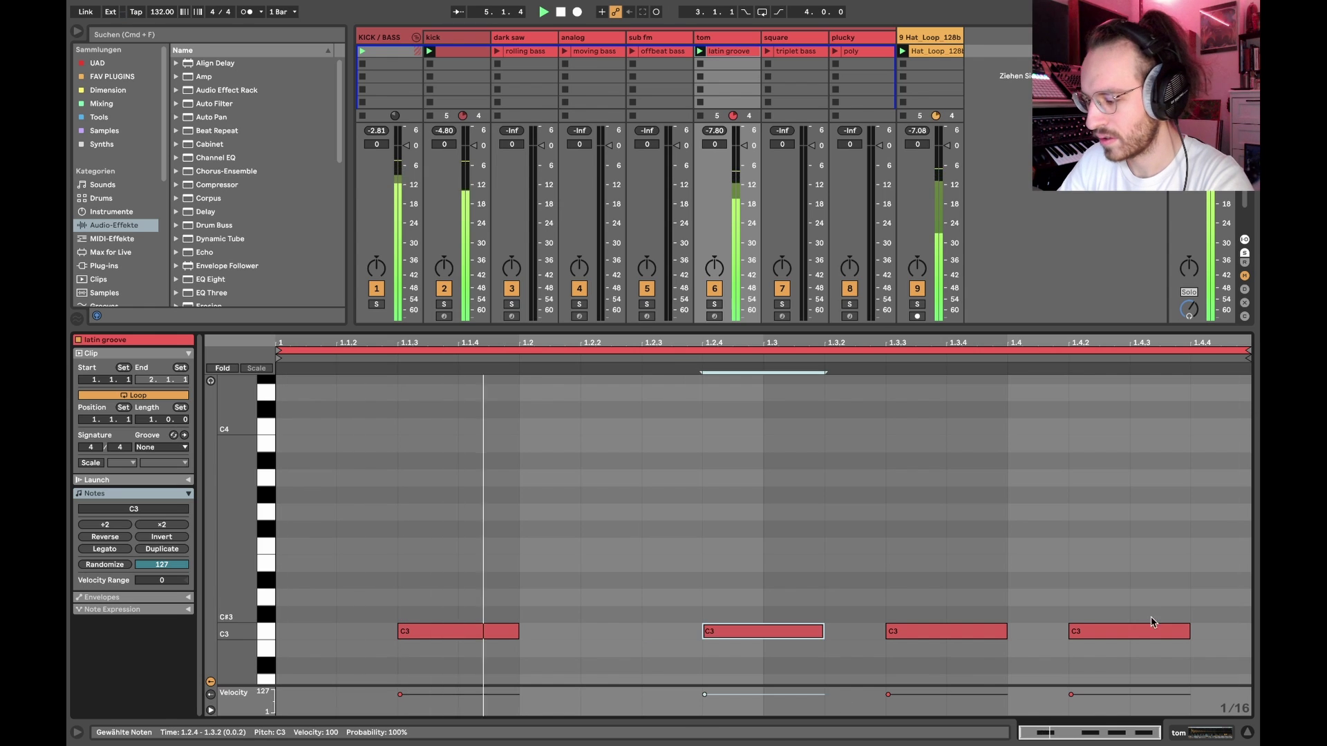
drag(1082, 562, 1104, 720)
key(Right)
key(Right)
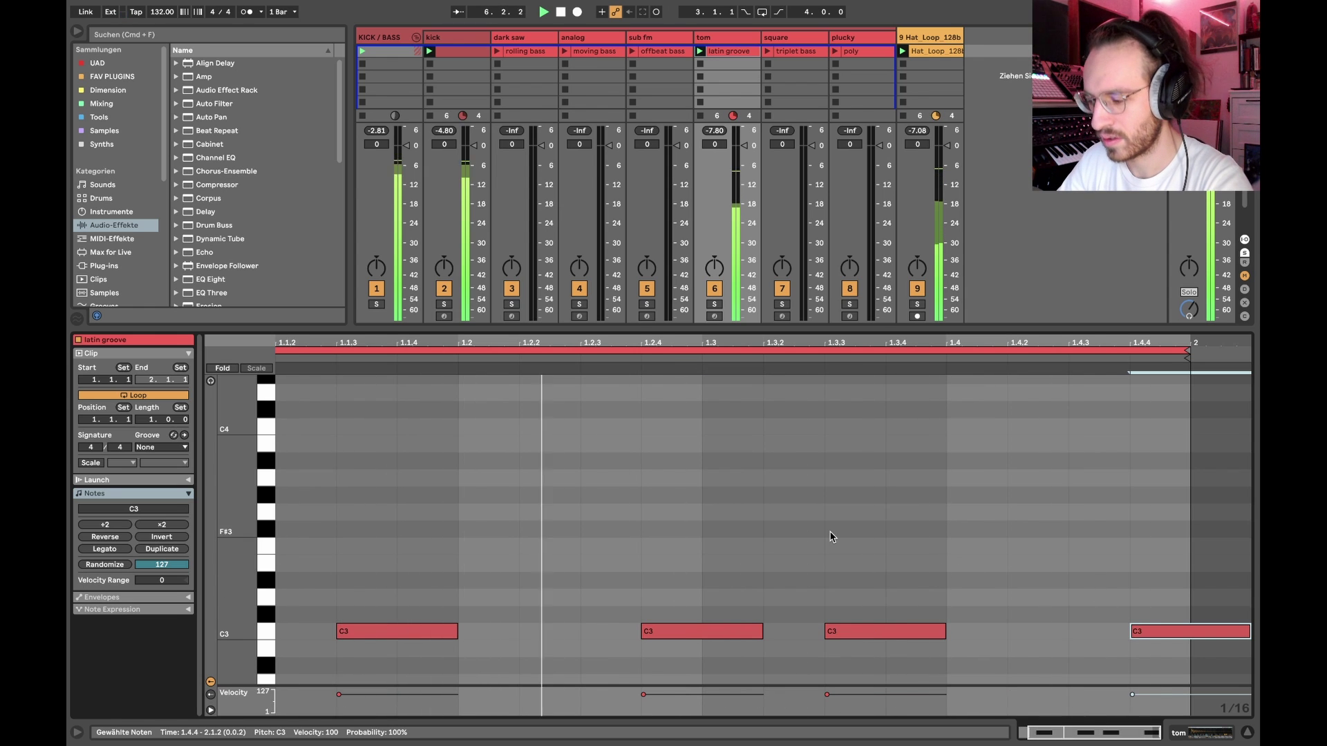
scroll(829, 533, left, 2)
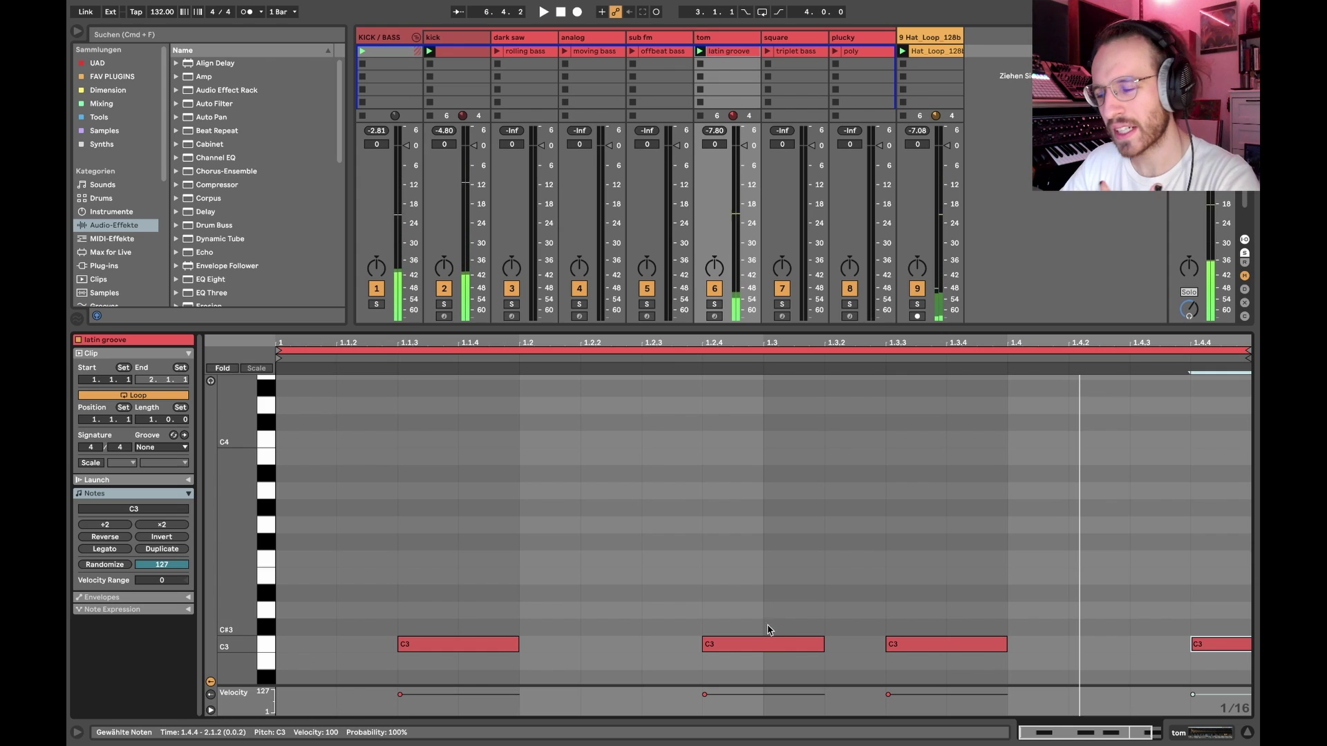
Undo all the note moves to restore the original latin groove pattern.
key(super+z)
key(super+z)
key(super+z)
key(super+z)
key(super+z)
key(super+z)
key(super+z)
key(super+z)
key(super+z)
key(super+z)
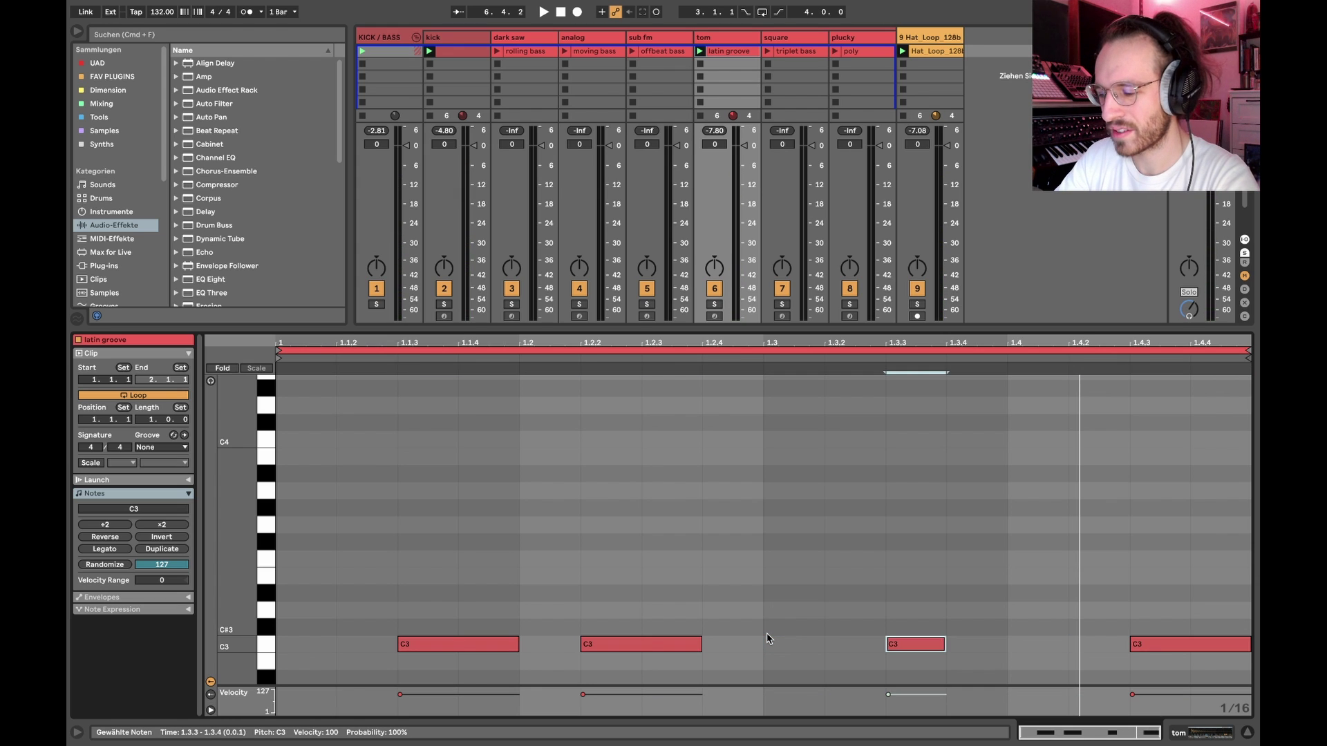
key(super+z)
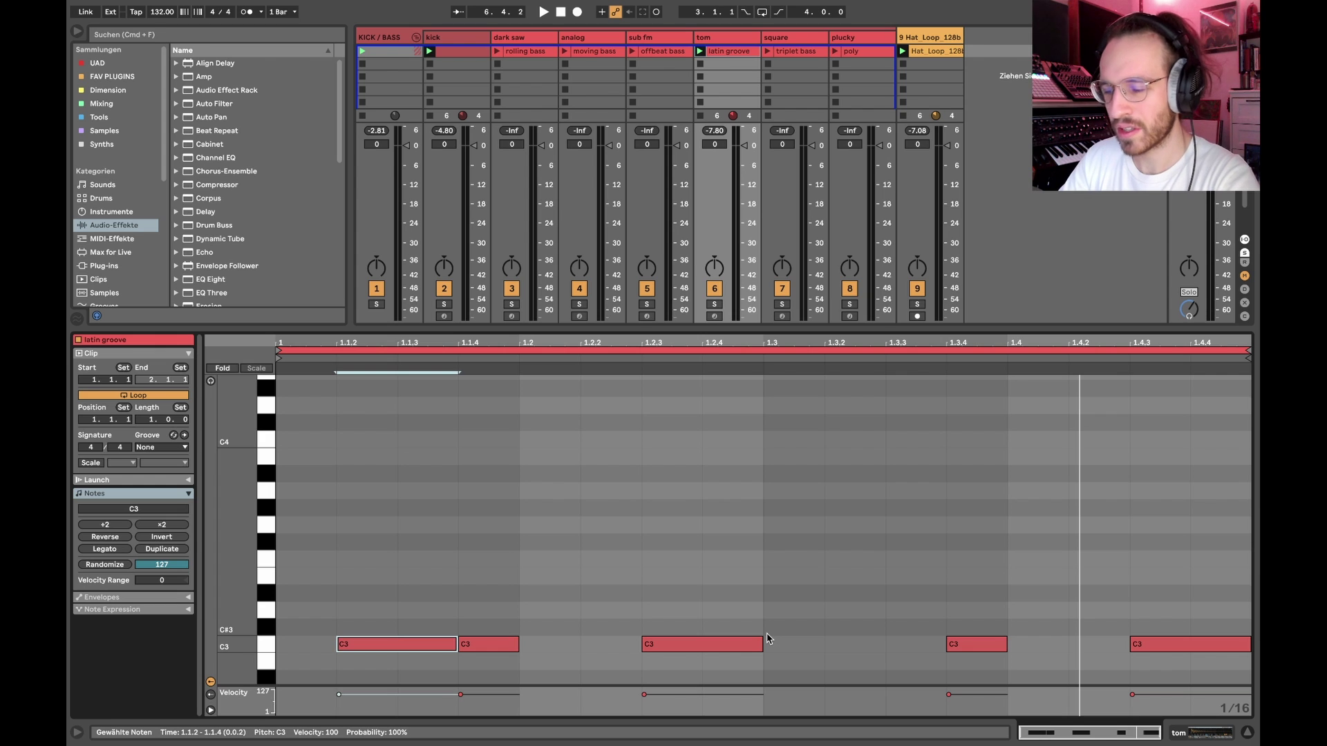
Stop the tom track's clip and open the triplet bass clip on the square track.
key(shift+Tab)
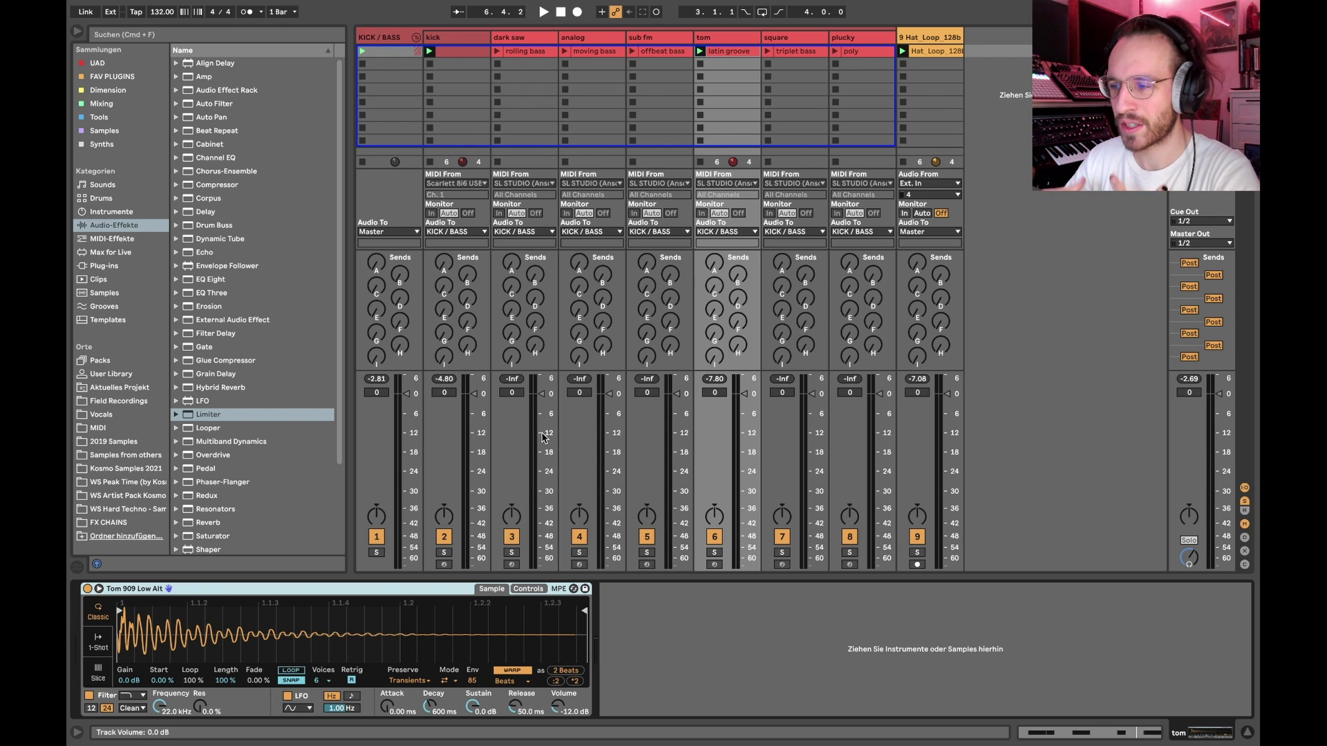
click(700, 64)
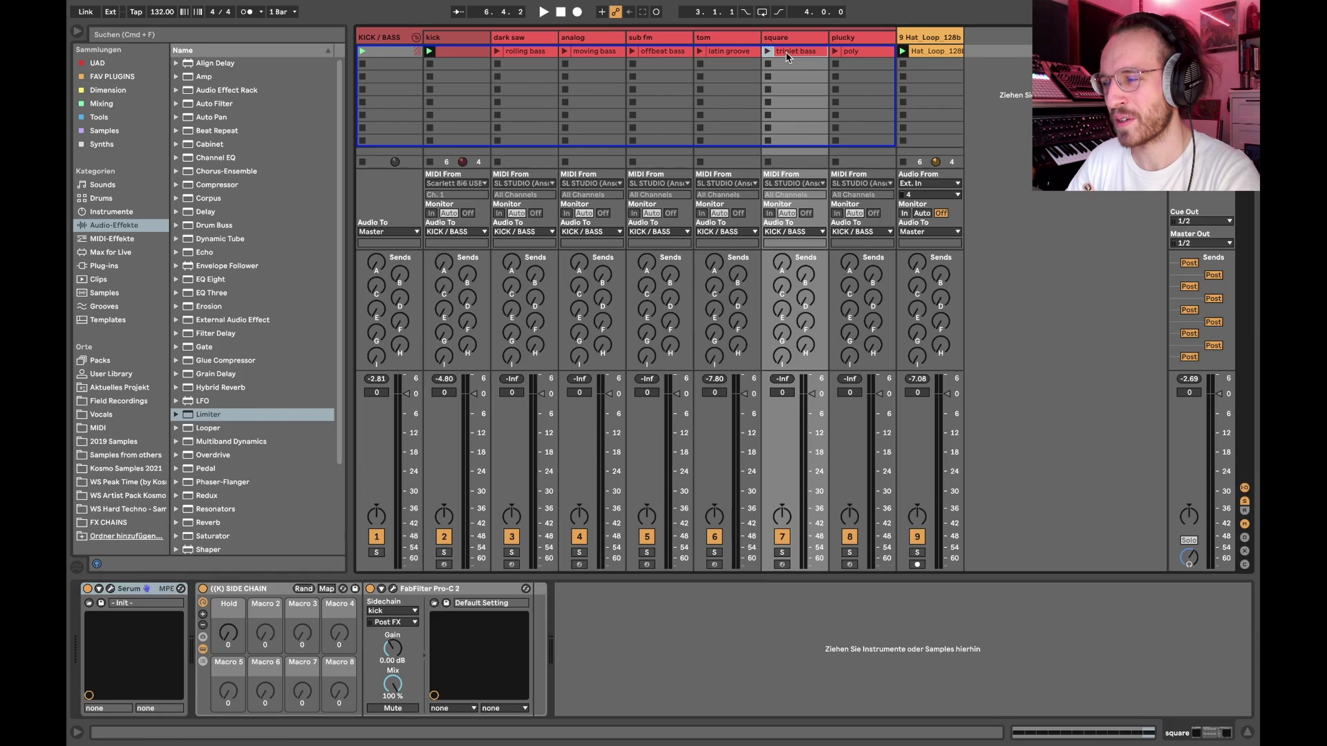
double_click(787, 51)
Set the triplet bass clip's grid to fixed 1/8 with the triplet grid enabled.
right_click(576, 460)
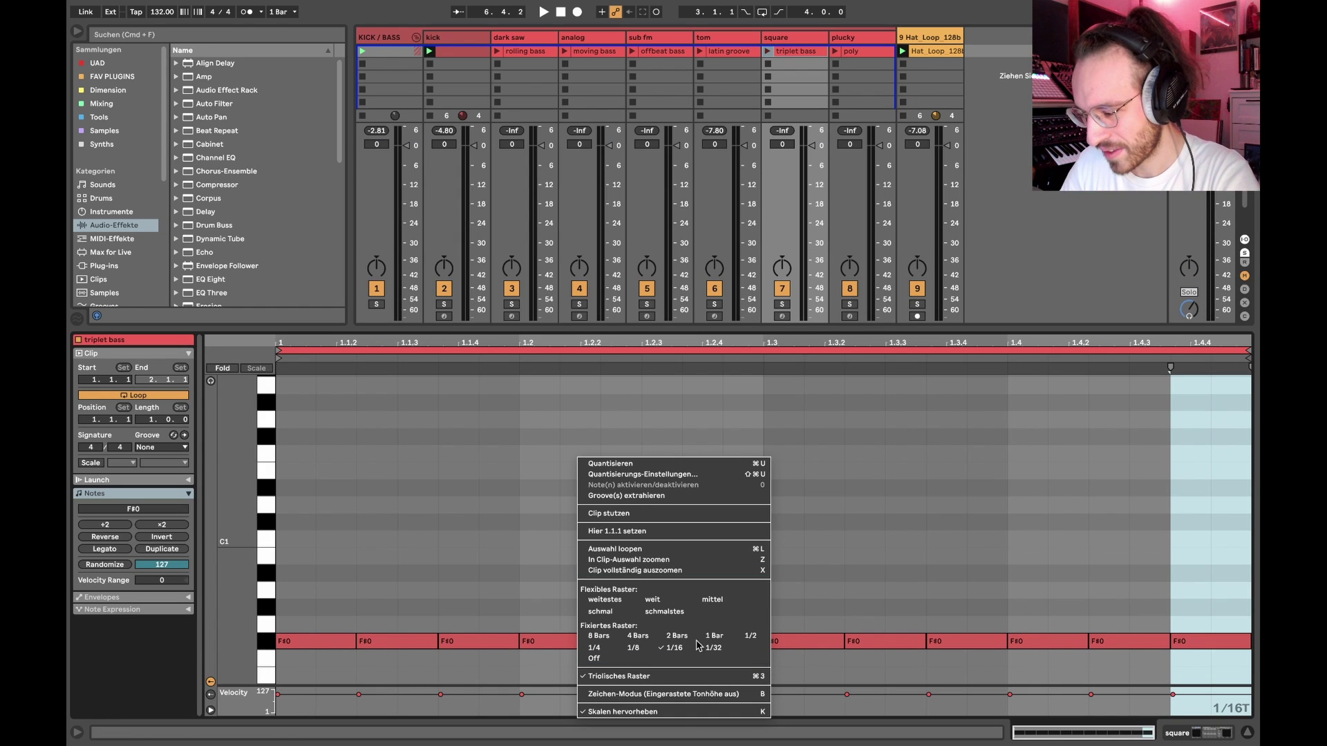
click(633, 648)
right_click(444, 434)
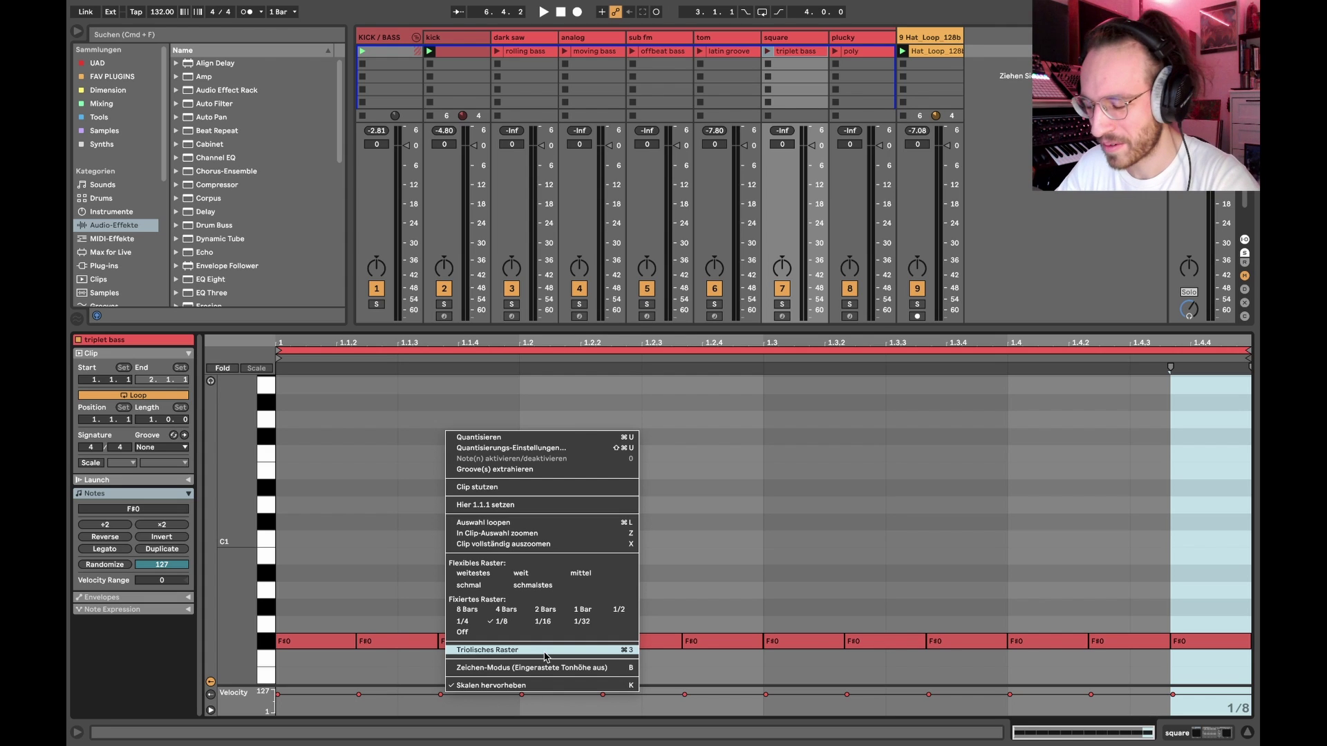
click(545, 650)
Turn the triplet grid off, mark positions on the straight 1/8 grid, and turn the triplet grid back on.
right_click(430, 579)
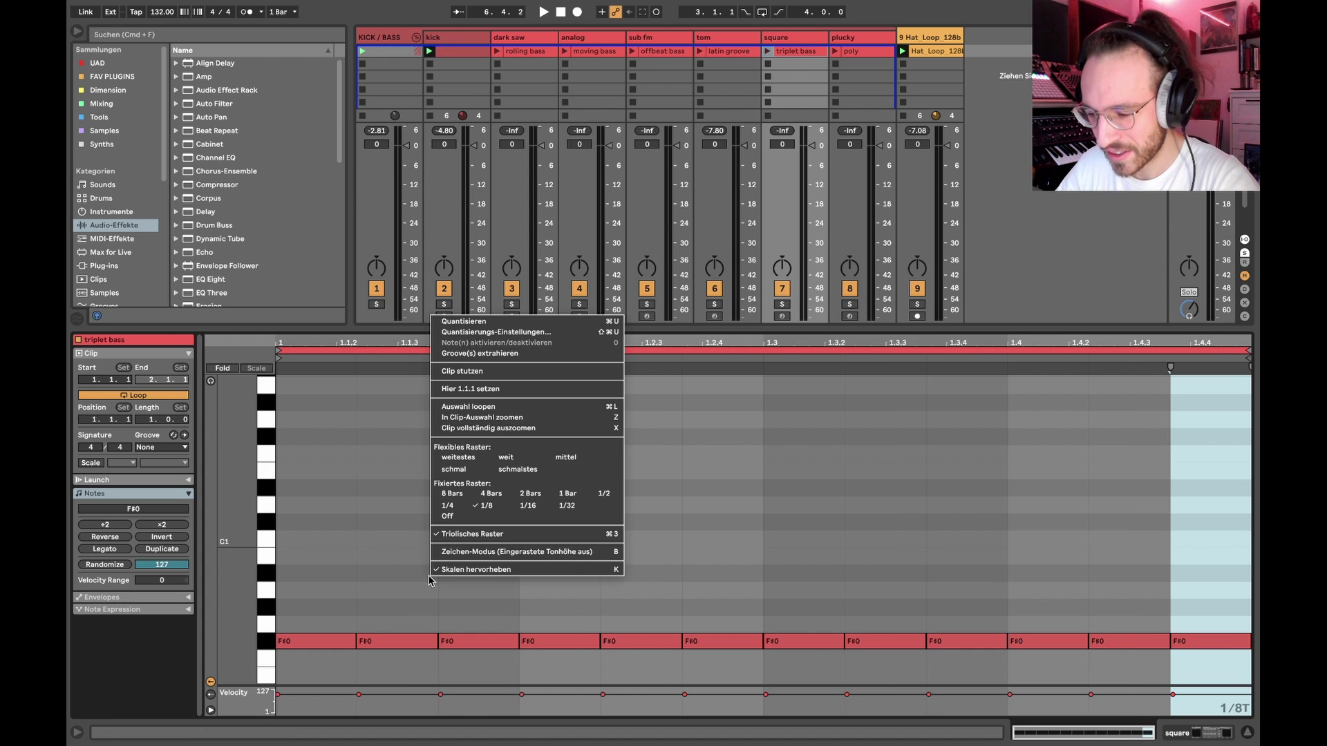
click(503, 538)
mouse_move(514, 471)
mouse_down()
mouse_move(483, 488)
mouse_move(301, 505)
mouse_up()
click(400, 404)
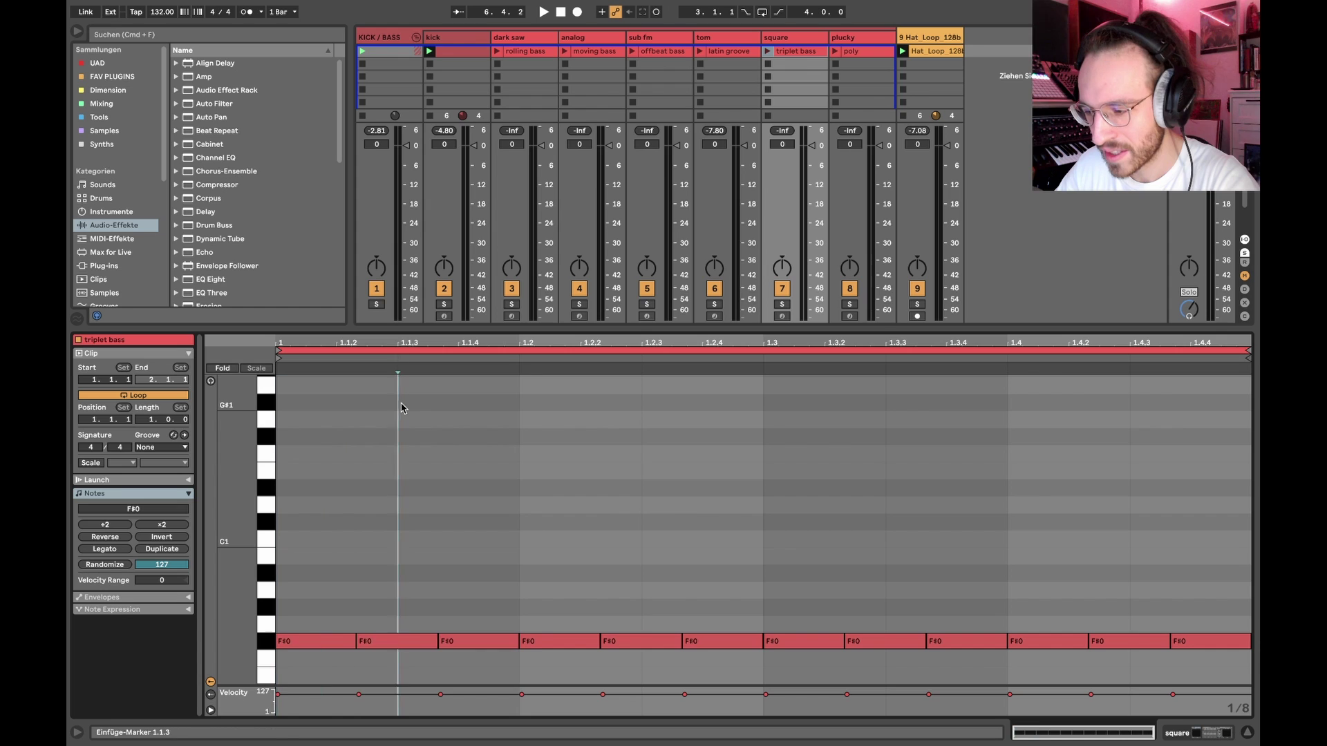
right_click(348, 467)
click(423, 683)
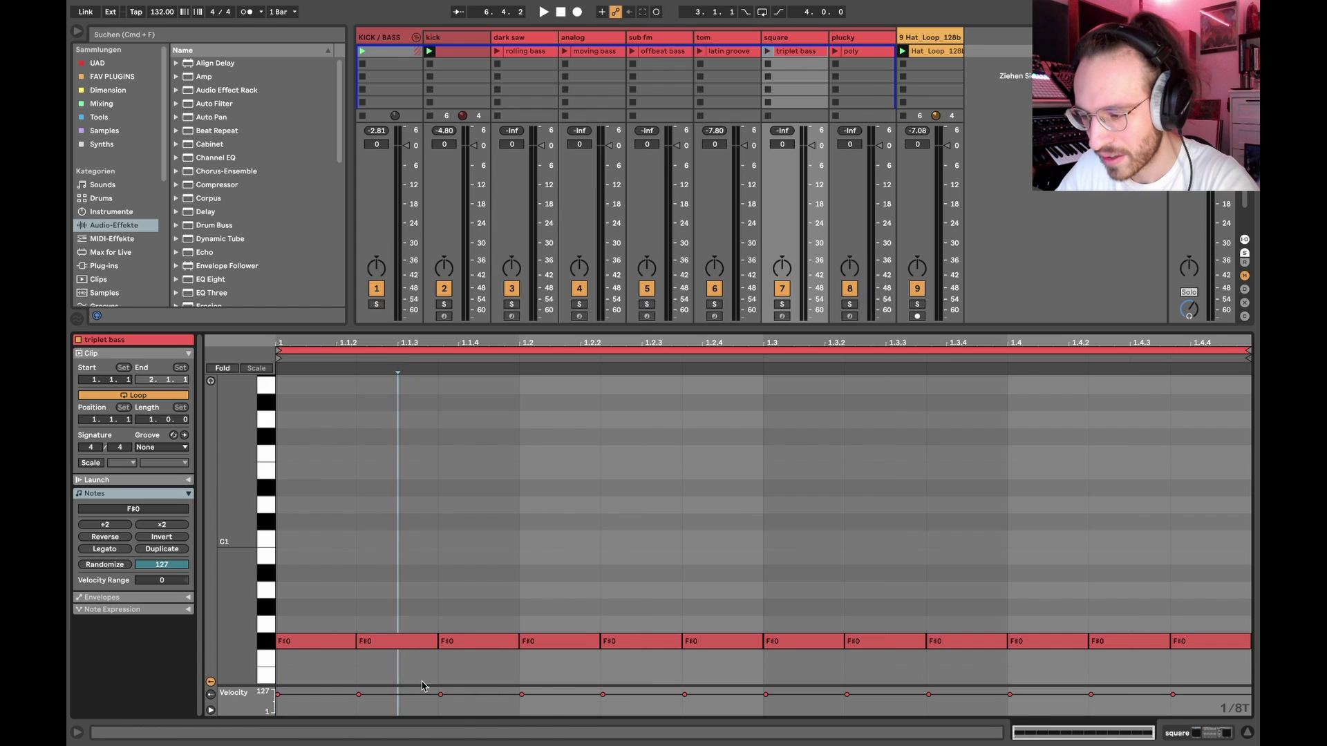
Mark positions in the first beat, turn the triplet grid off, and set the fixed grid to 1/16.
click(364, 424)
click(453, 429)
right_click(425, 463)
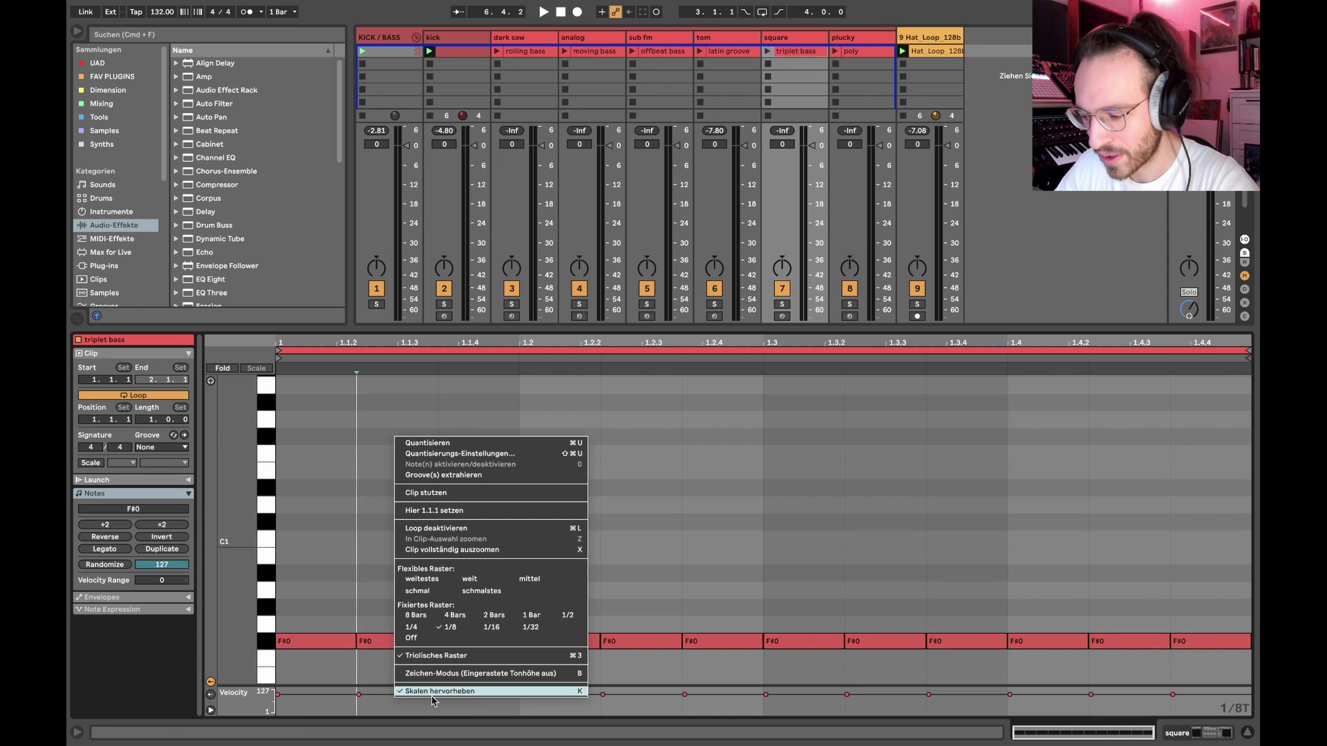
click(421, 664)
right_click(420, 571)
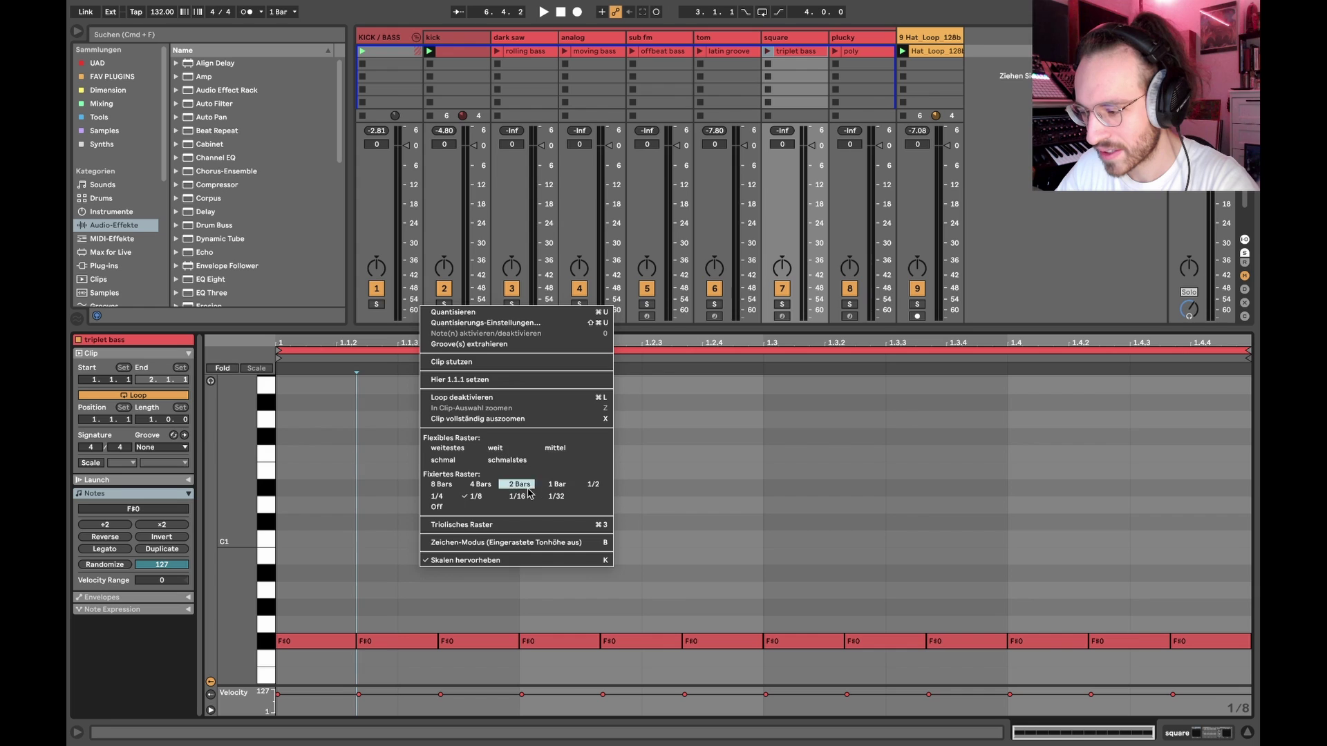
click(519, 496)
Select the first beat, enable the triplet grid, and mark successive divisions of the 1/16 triplet grid within that beat.
drag(506, 440, 276, 545)
right_click(423, 537)
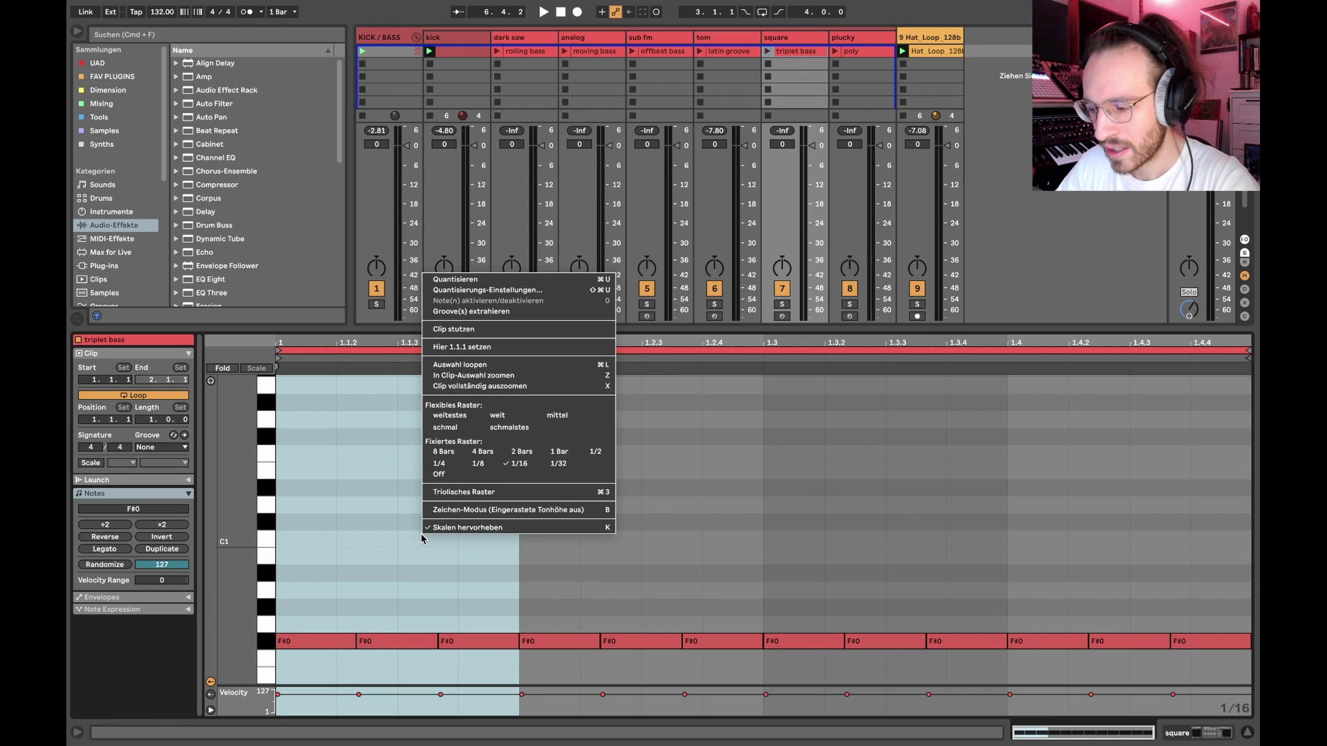
click(454, 492)
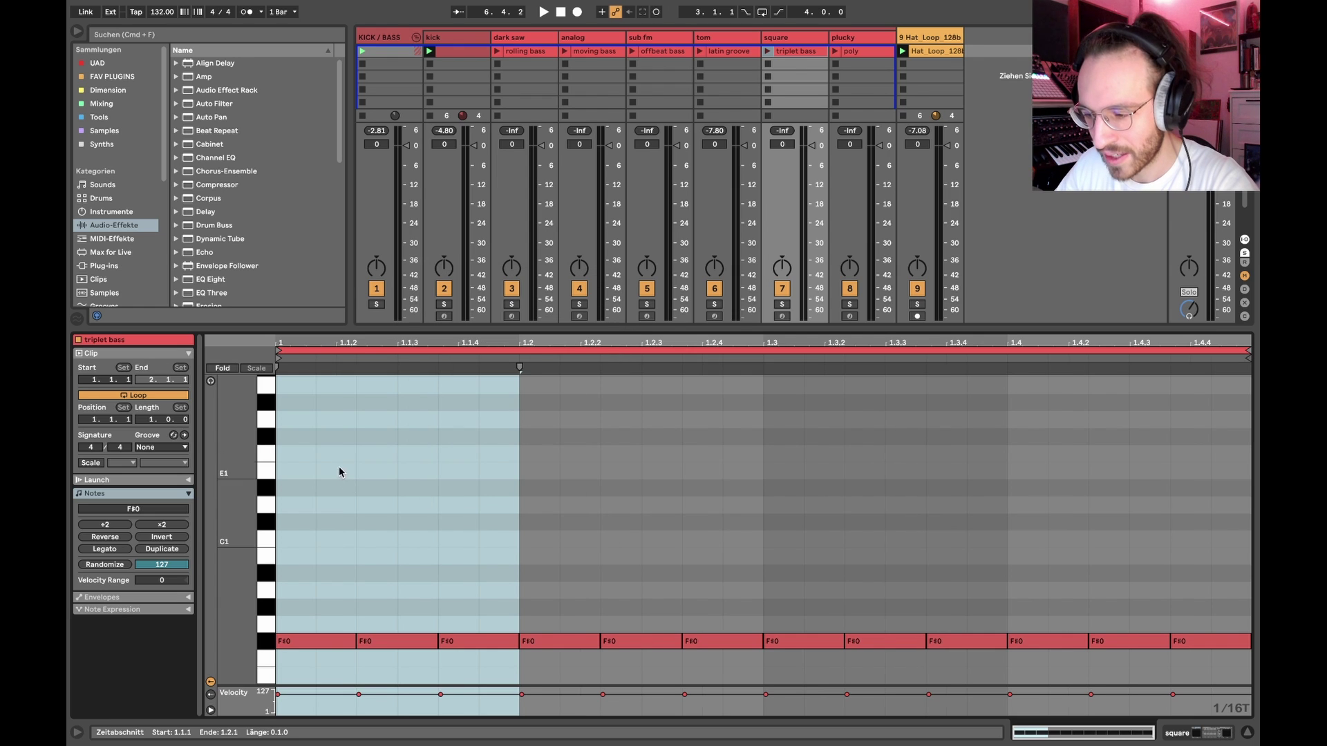
drag(338, 466, 280, 460)
drag(369, 439, 426, 488)
drag(439, 439, 485, 480)
click(505, 486)
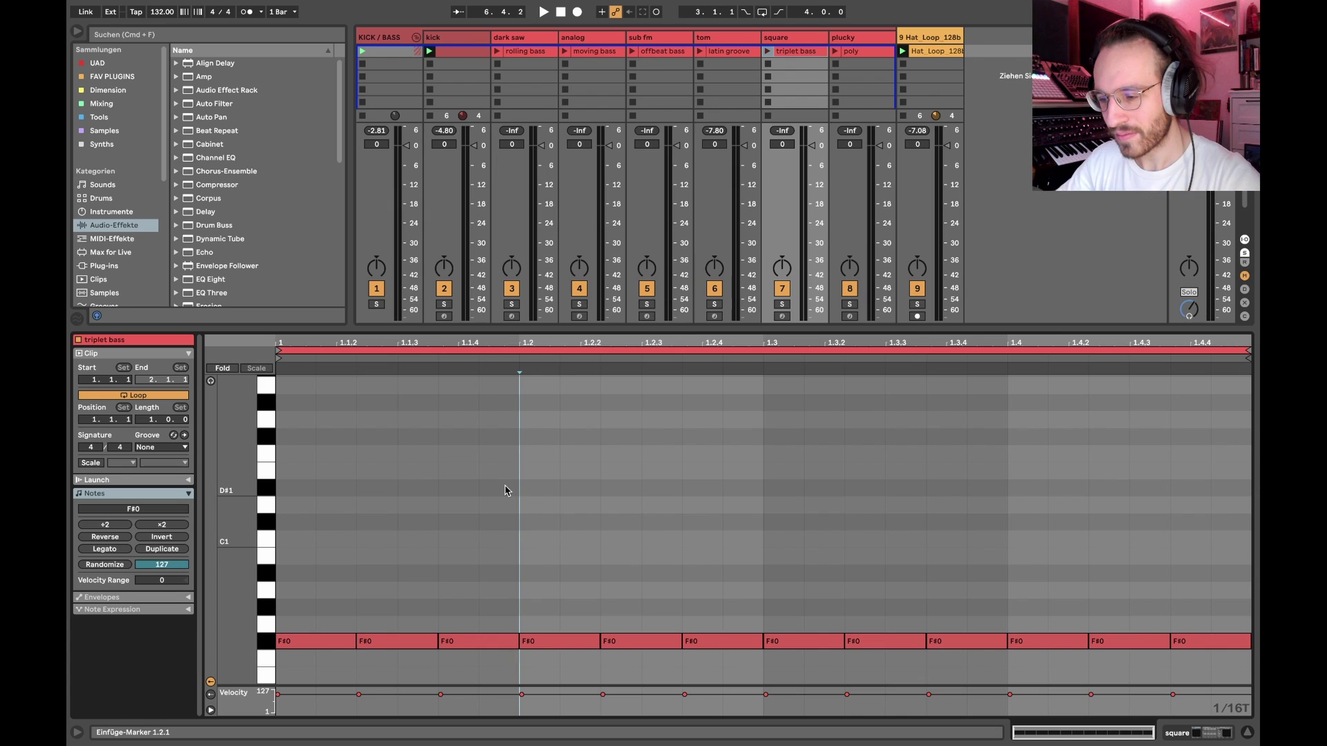
Turn the triplet grid off, switch the fixed grid to 1/8, and set it back to 1/16.
right_click(505, 490)
click(548, 443)
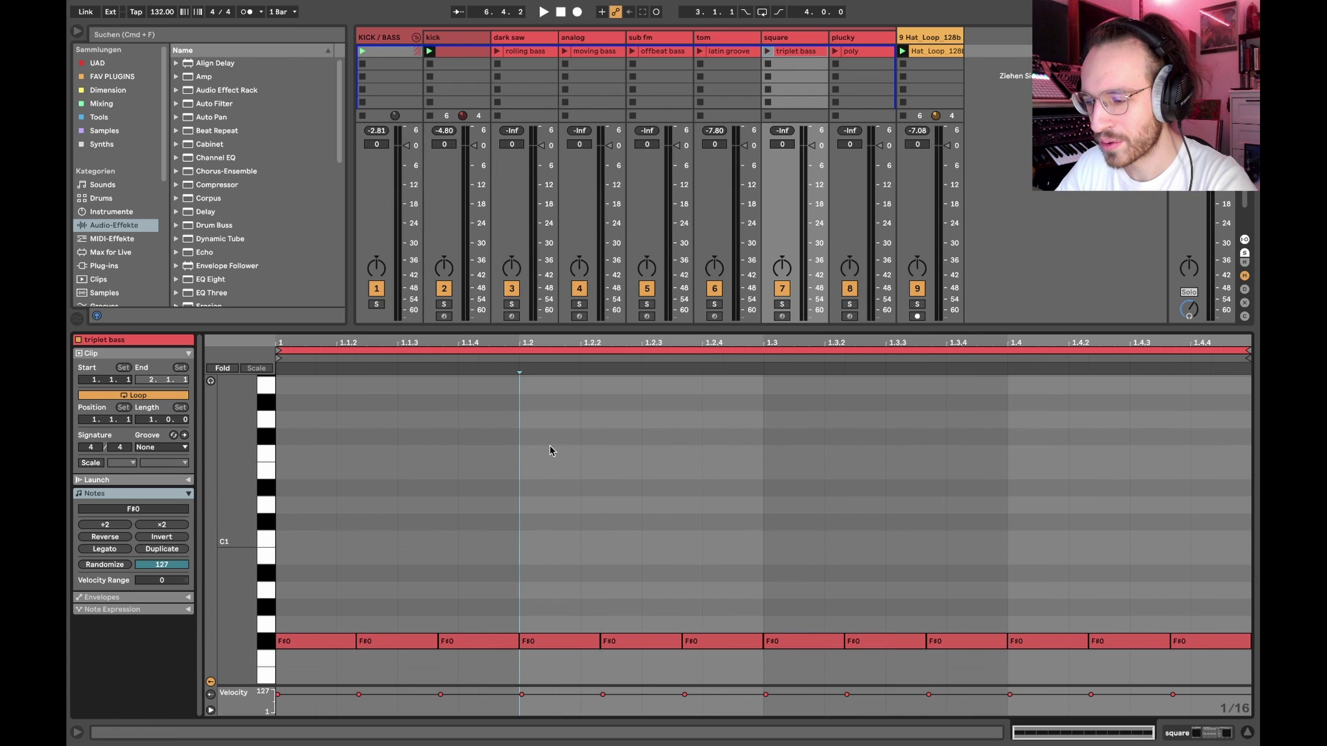
click(448, 459)
right_click(448, 461)
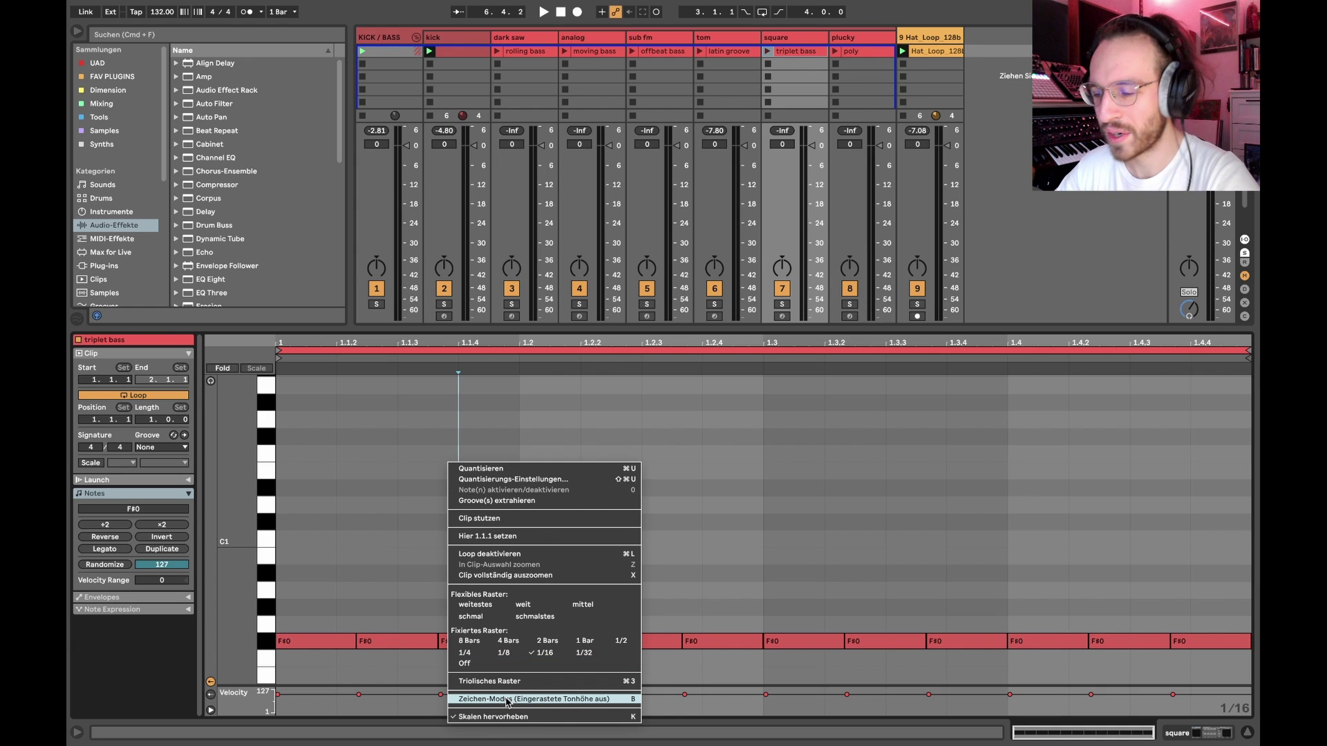
click(503, 653)
right_click(496, 602)
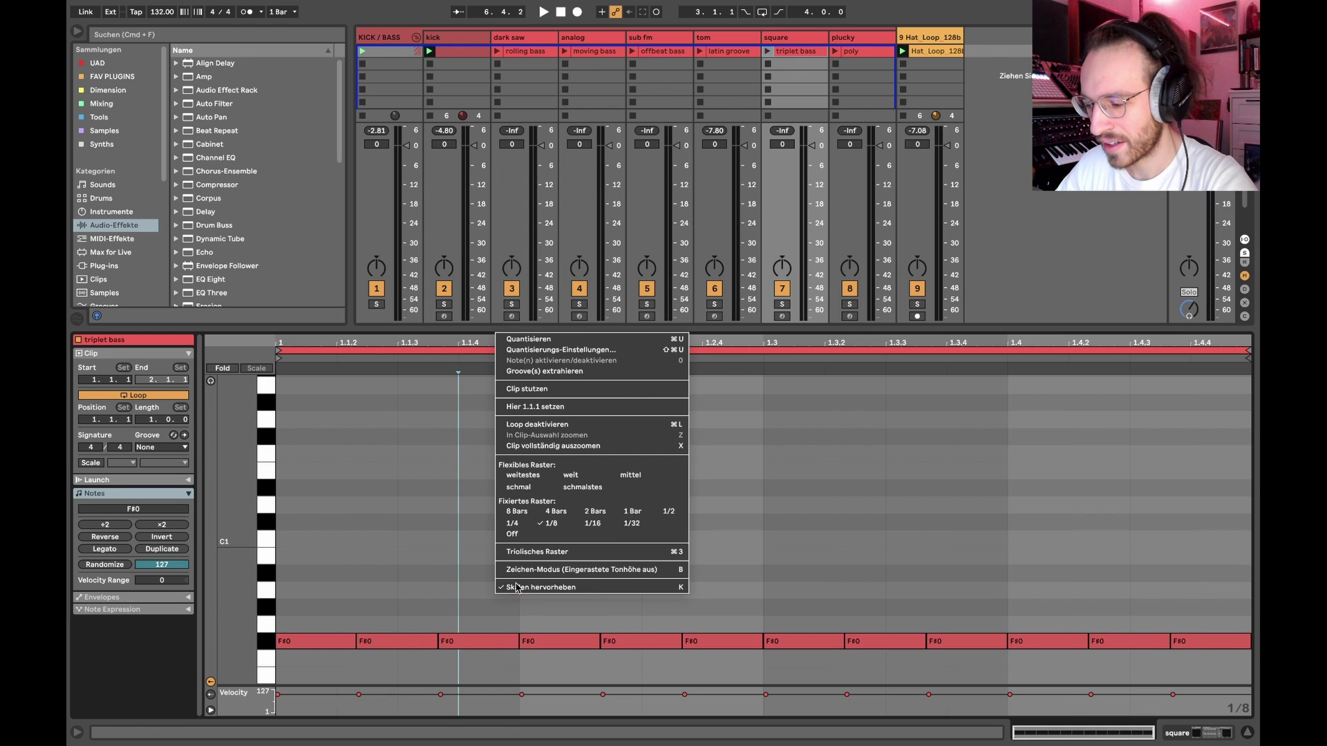
click(597, 523)
Add a 1/16 G#0 note at the start of the bar and duplicate it to fill the first beat.
double_click(322, 608)
key(super+d)
key(super+d)
key(super+d)
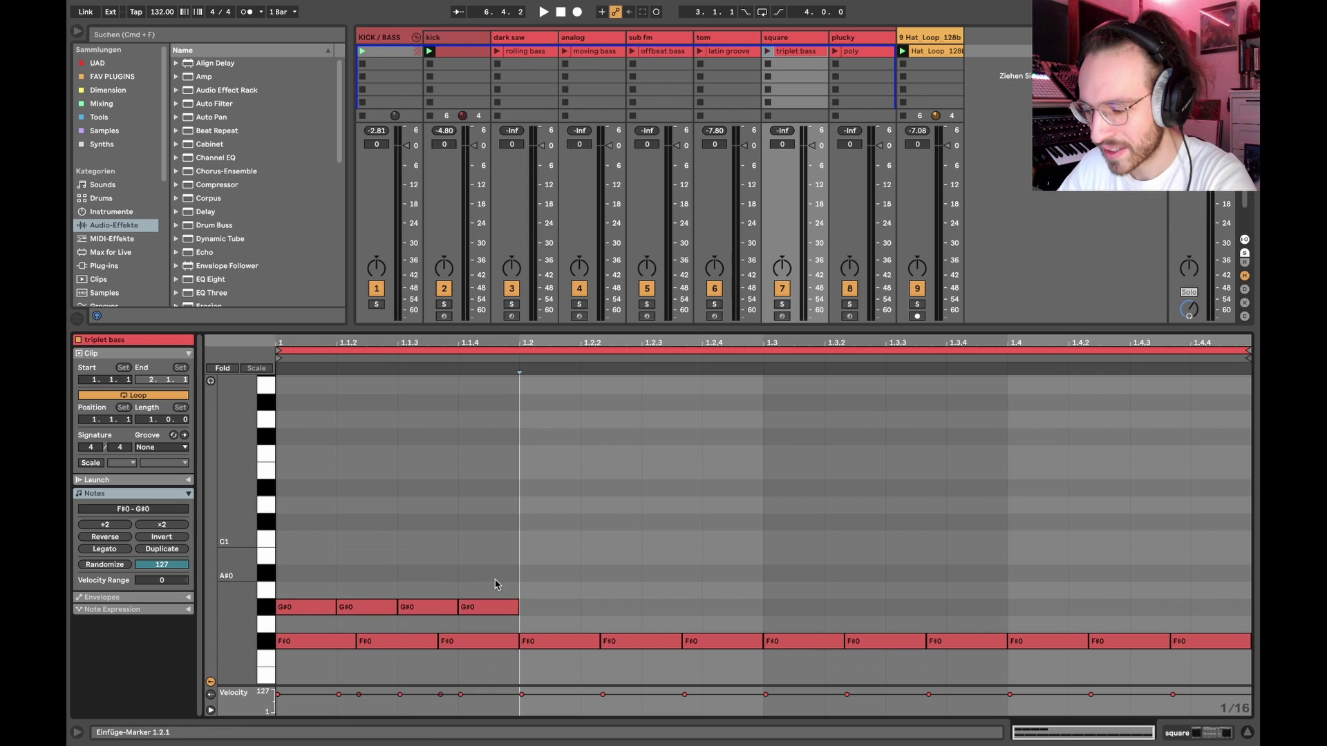
Duplicate the four G#0 notes across the whole bar for comparison with the triplets, and delete all G#0 notes.
drag(491, 580, 479, 672)
key(super+d)
key(super+d)
key(super+d)
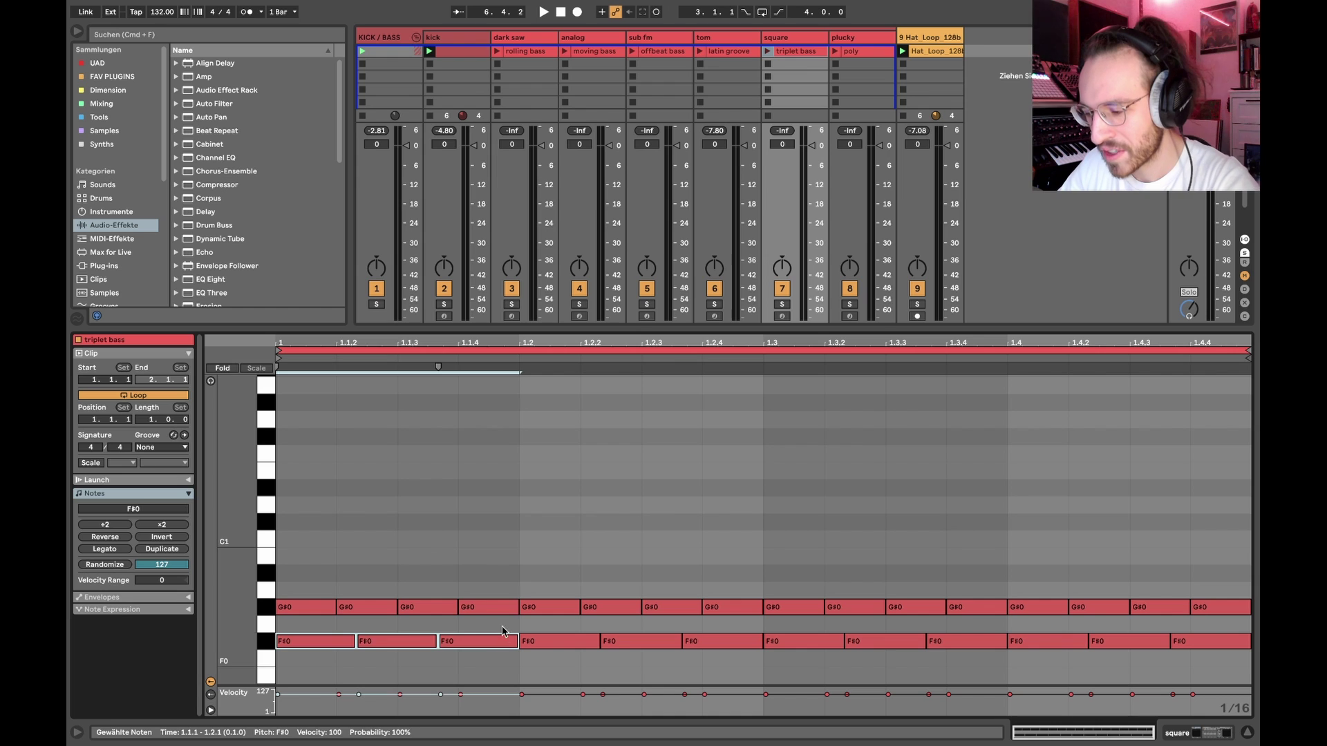
drag(511, 571, 1241, 490)
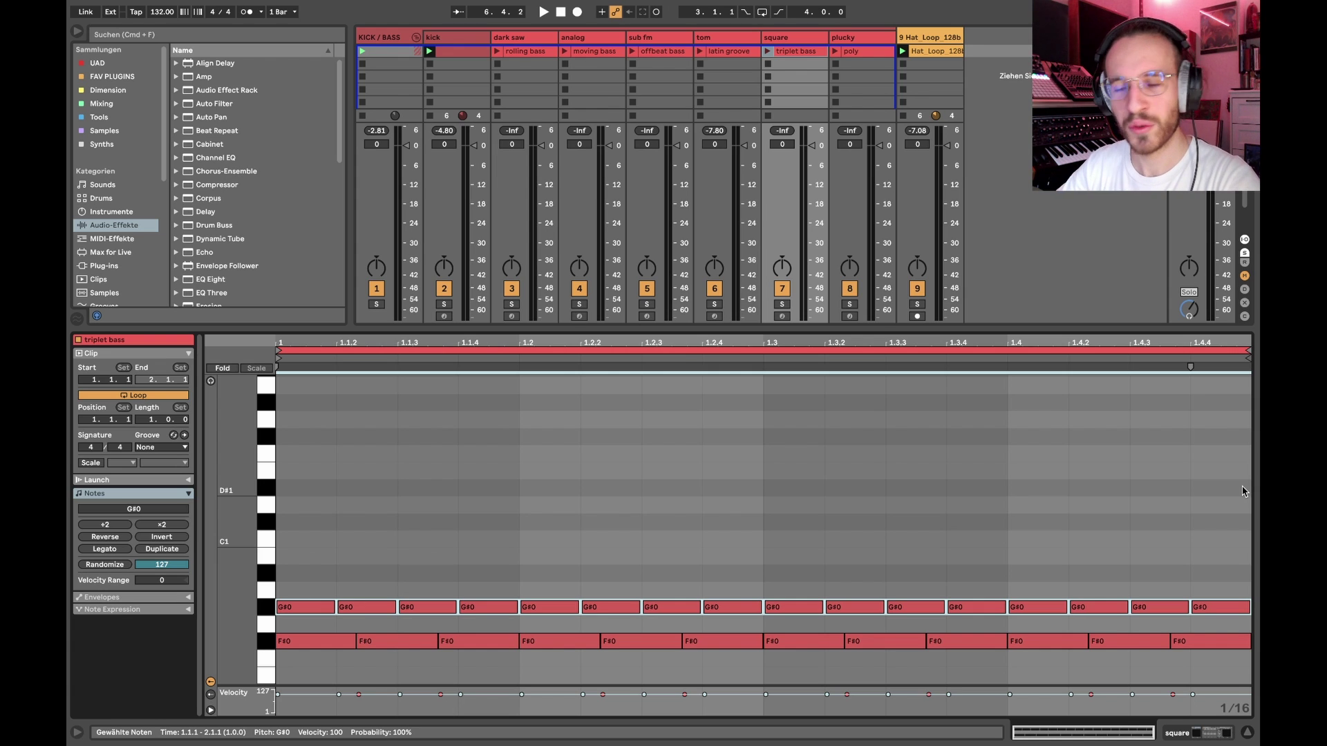
key(Delete)
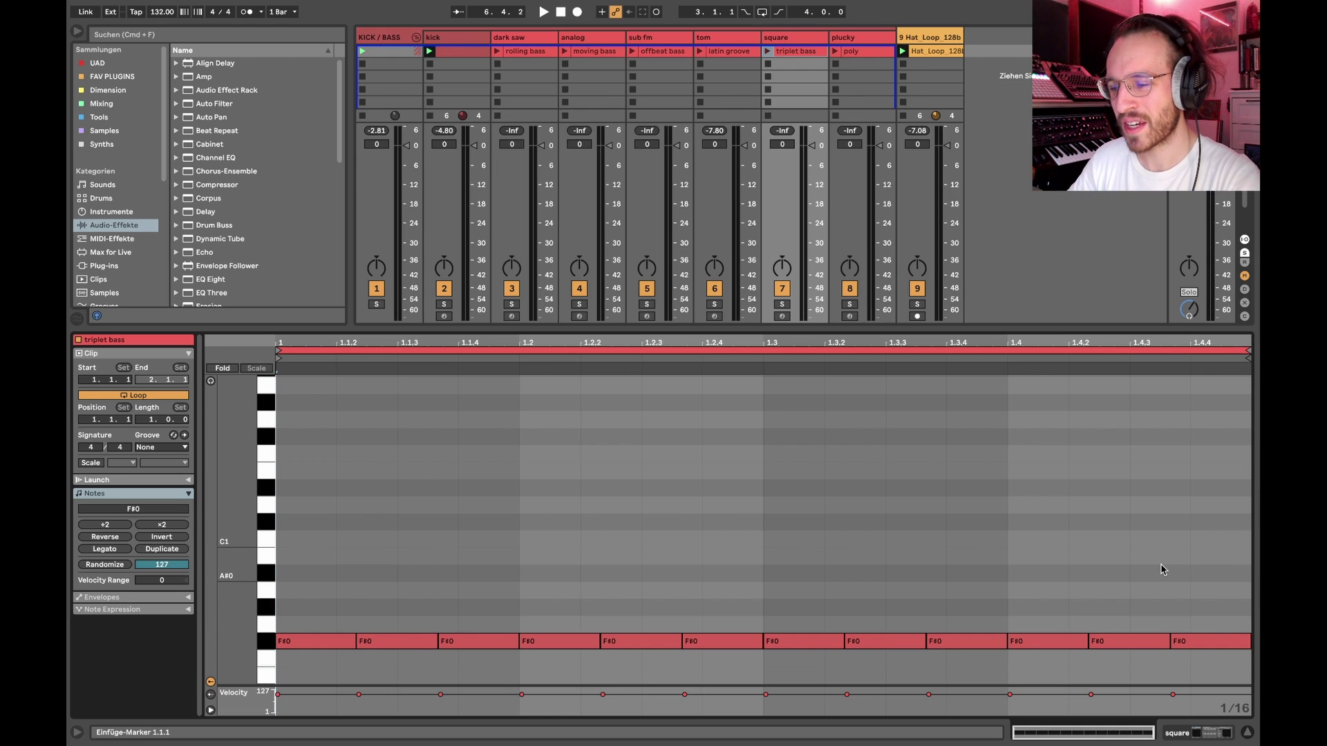
Add 1/8-long G#0 notes at 1.1.3 and 1.2.2 and a 1/16 G#0 note at 1.2.4.
double_click(414, 607)
key(shift+Right)
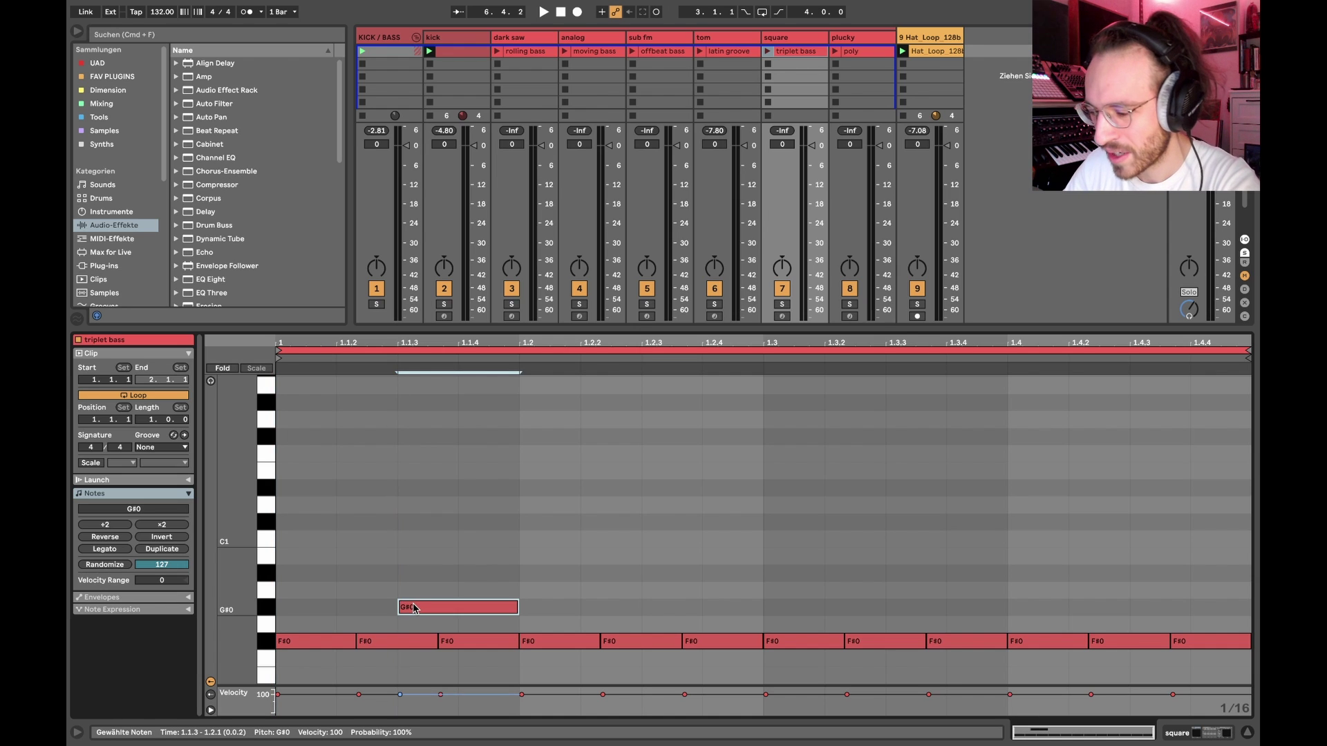
double_click(614, 609)
key(shift+Right)
double_click(716, 608)
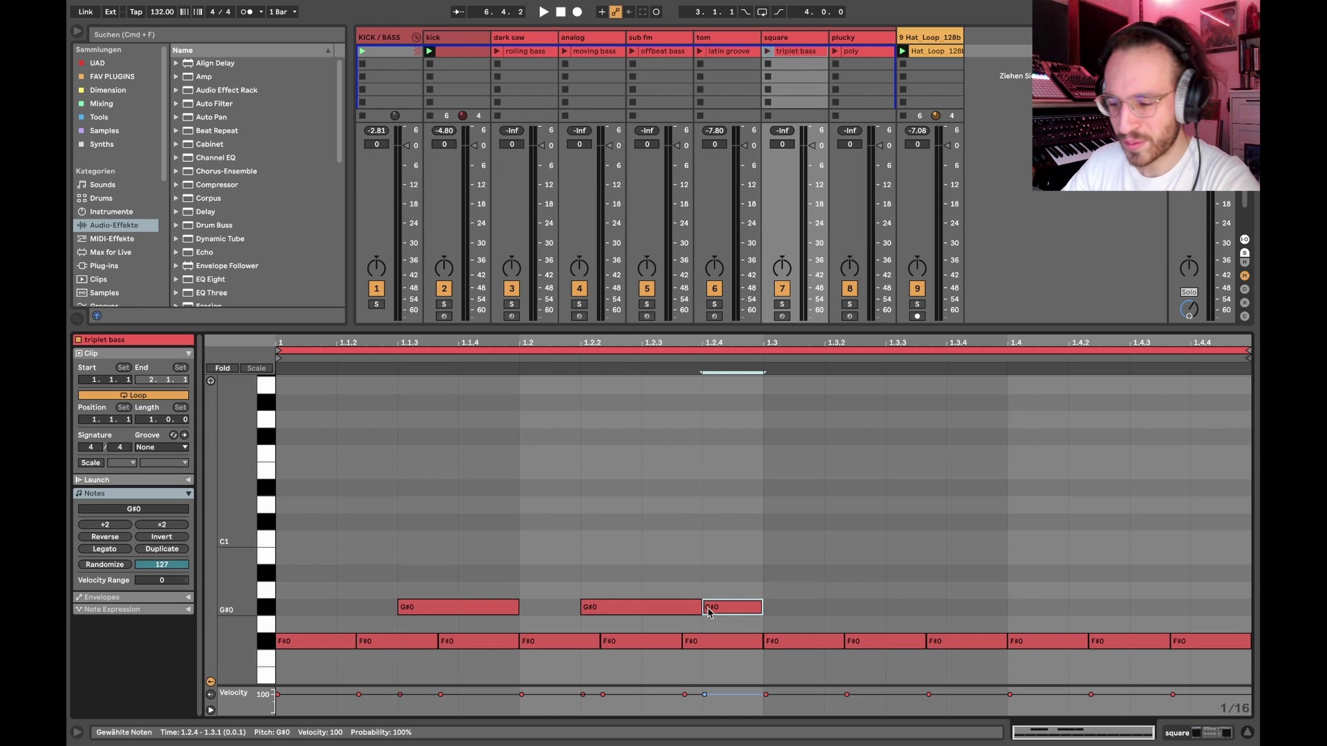
Compare the G#0 notes with the F#0 triplets in the first two beats, and delete the three G#0 notes.
drag(356, 615, 360, 640)
drag(392, 579, 401, 608)
click(429, 641)
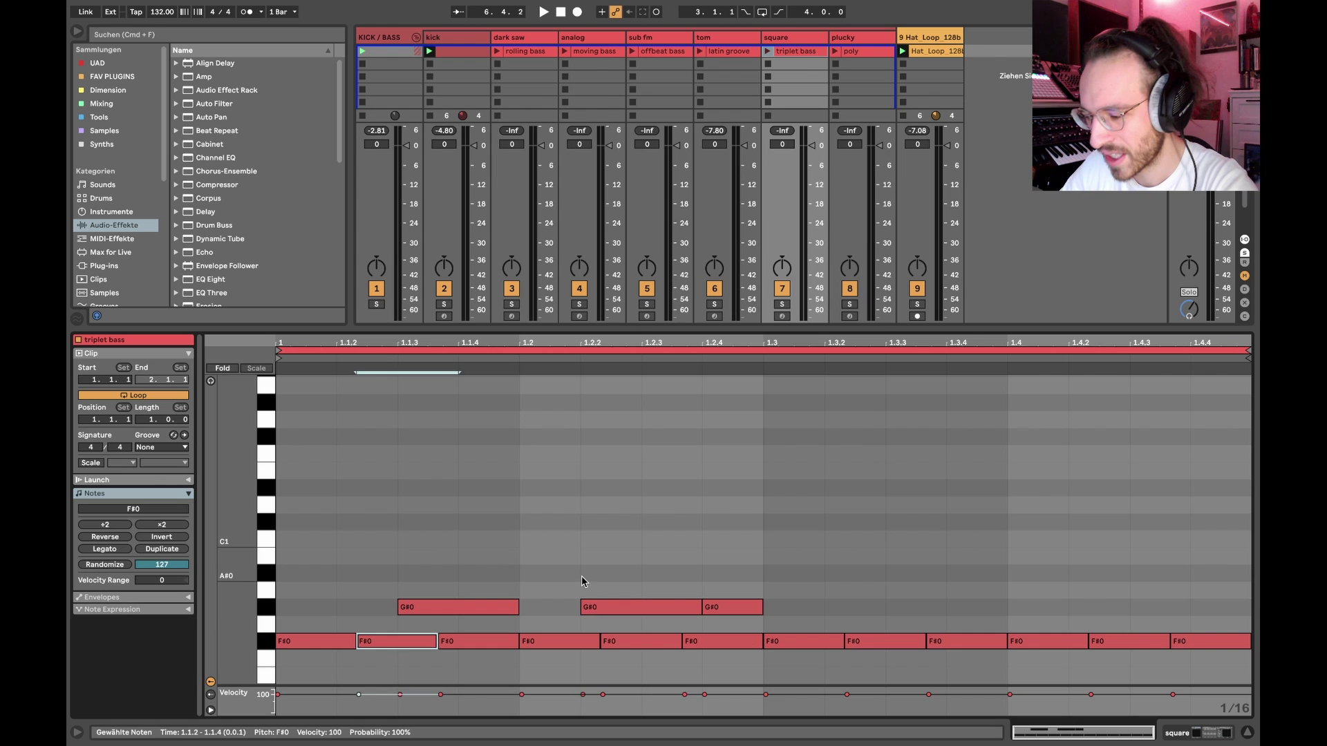
drag(582, 578, 617, 608)
drag(767, 567, 418, 619)
key(BackSpace)
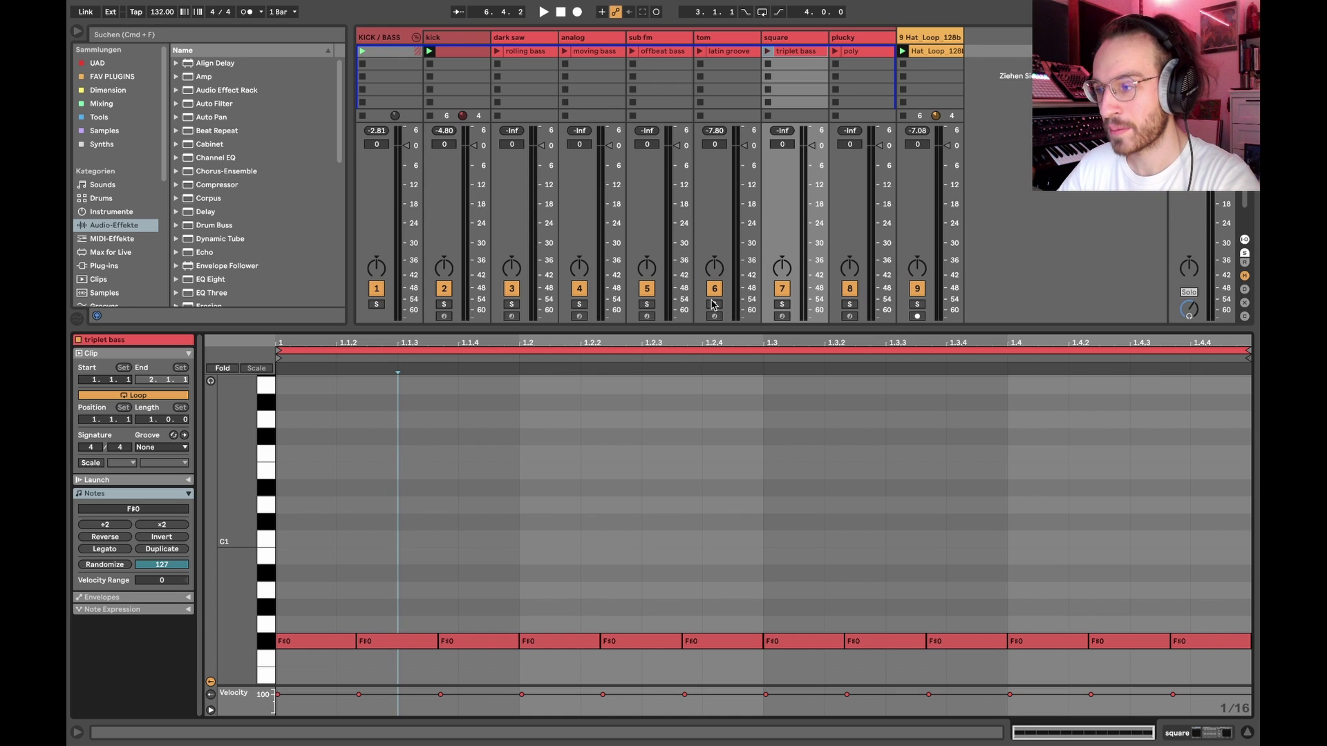
Play the triplet bass clip, stop it, and play the rolling bass clip on the dark saw track.
click(769, 52)
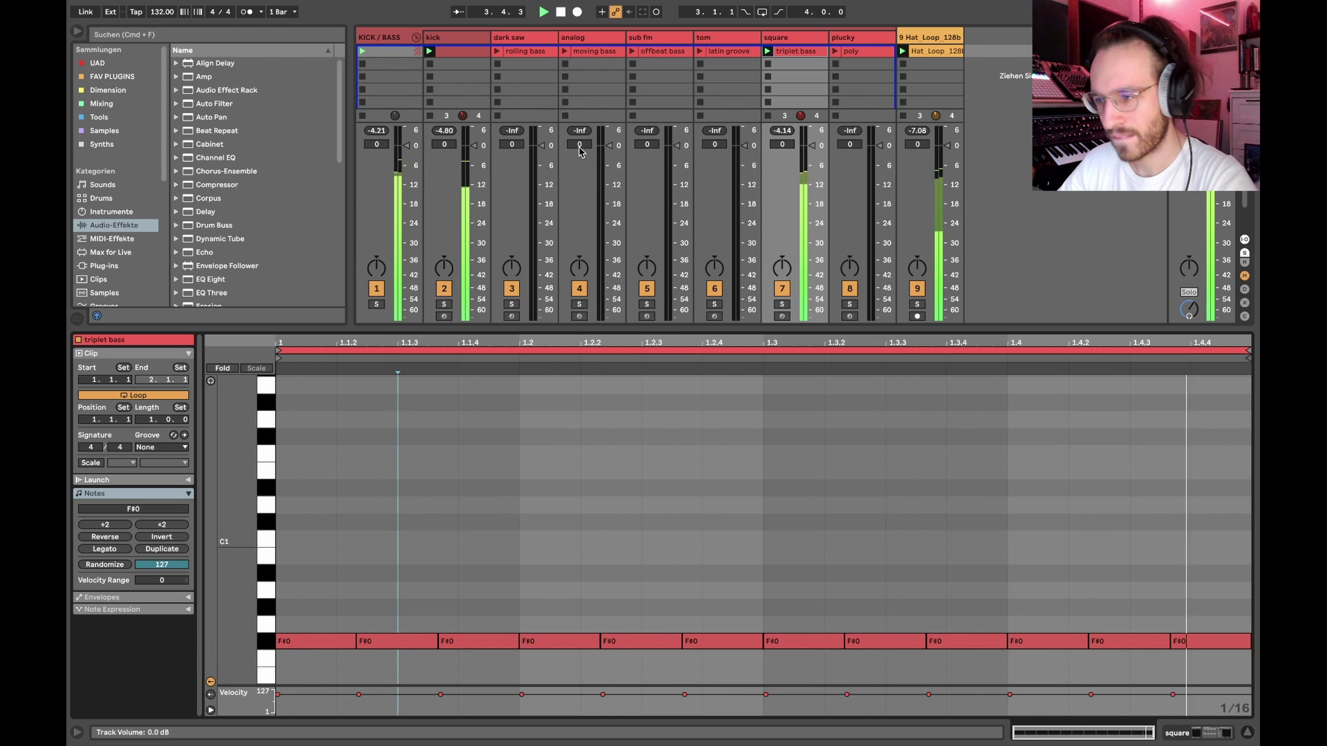
click(767, 64)
click(497, 51)
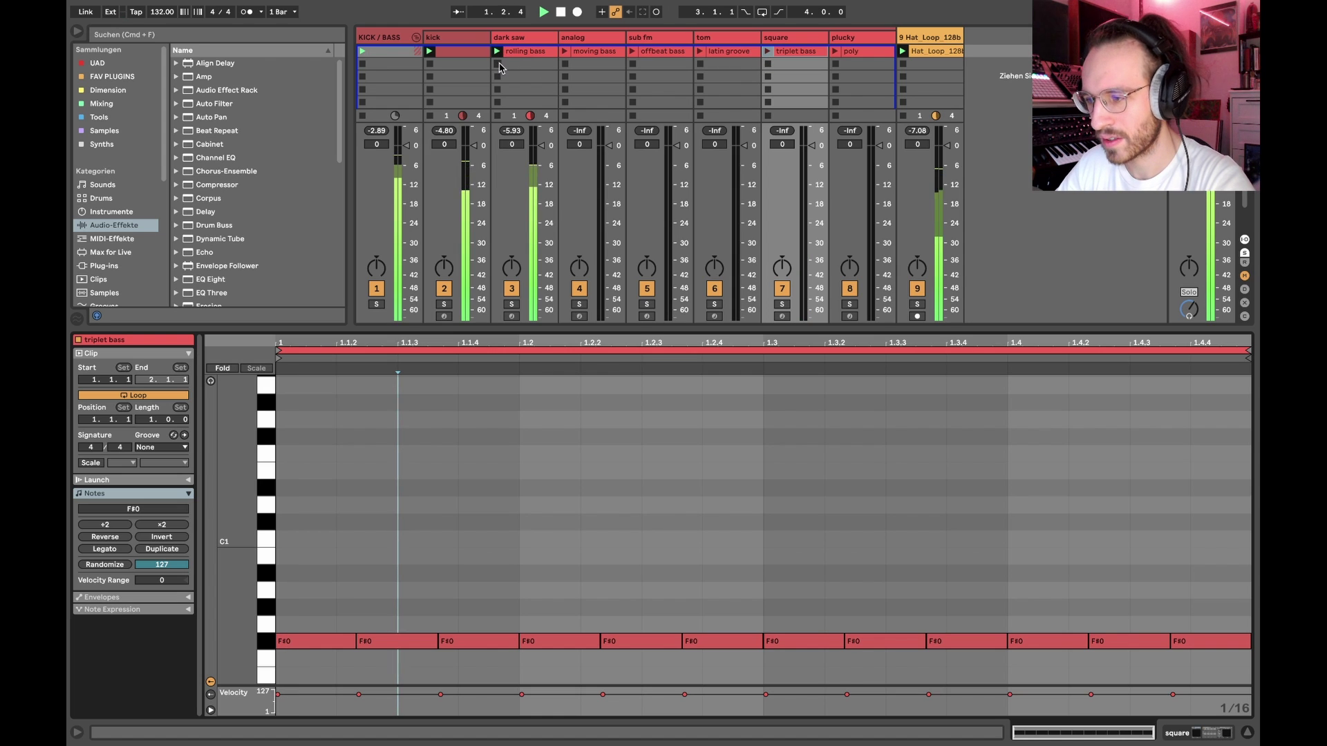
Copy the rolling bass clip to the square track's second slot and alternate its playback with the triplet bass clip.
drag(526, 51, 772, 62)
click(768, 63)
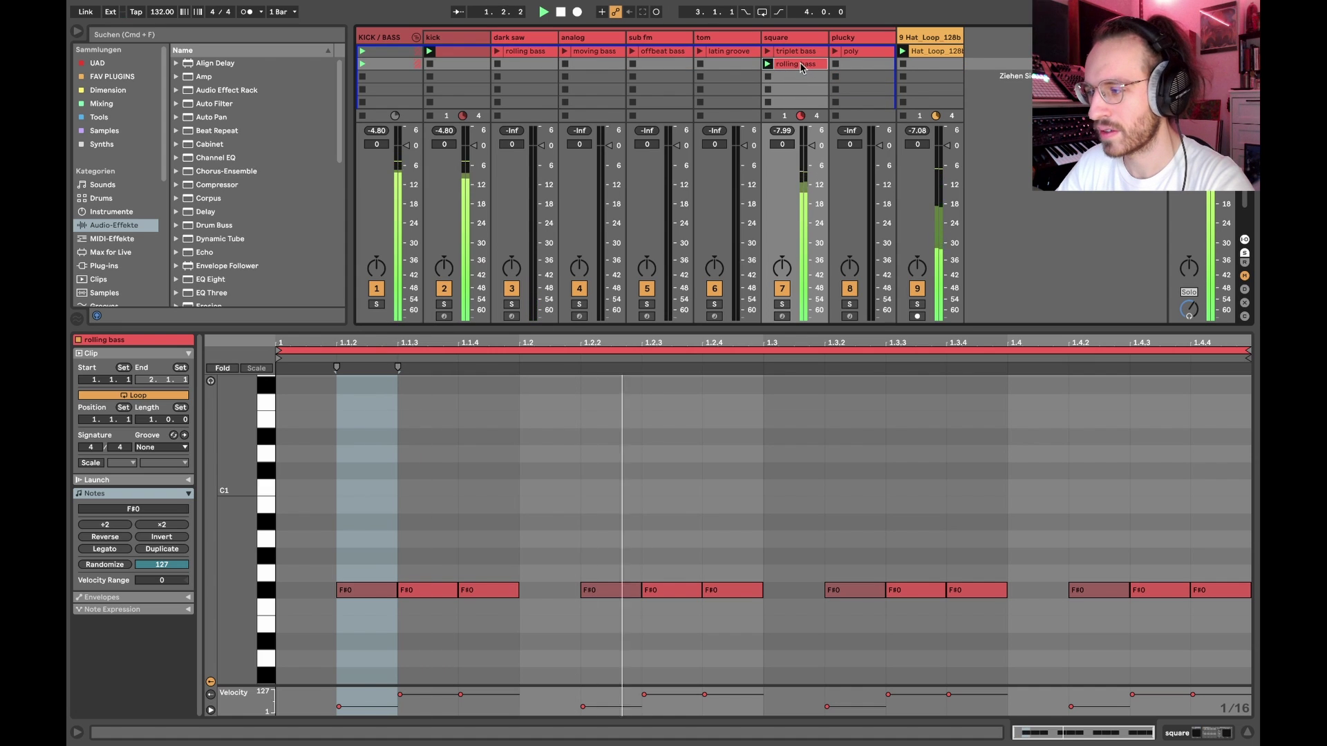
click(768, 52)
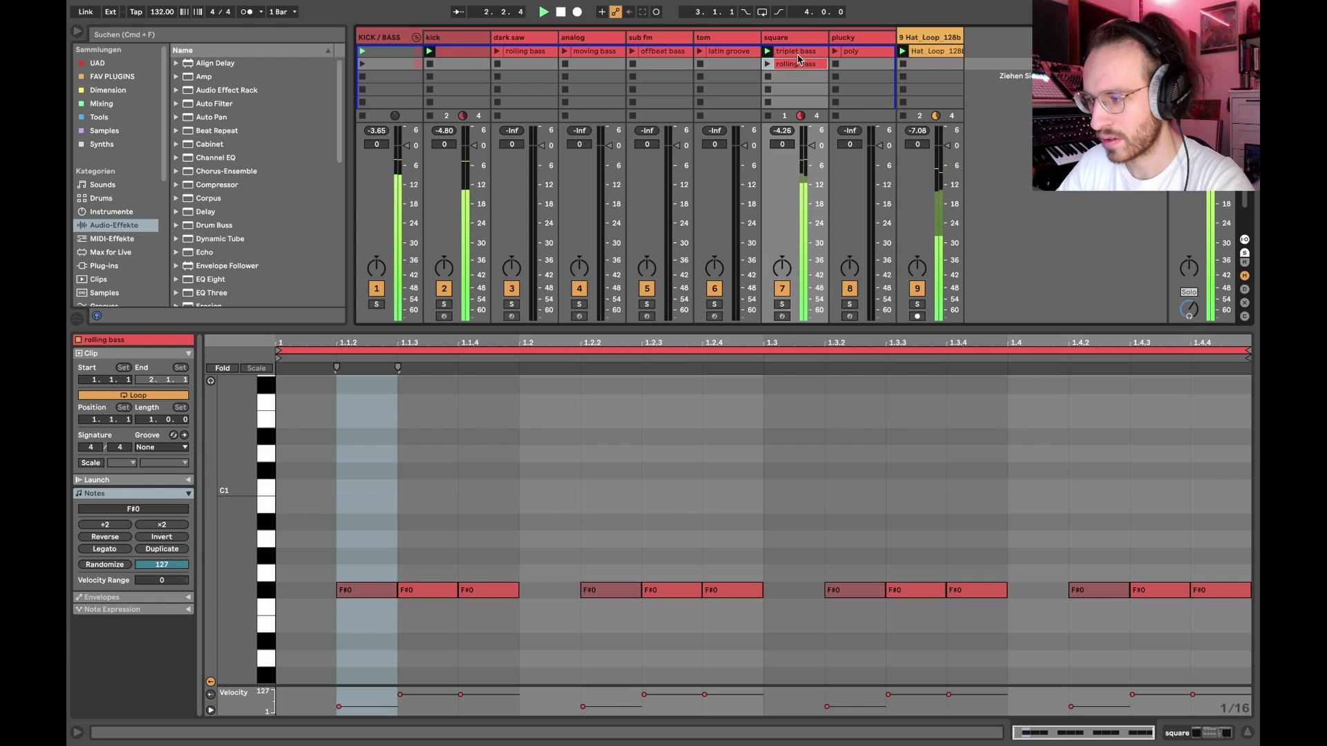
Delete the copied rolling bass clip from the square track and reopen the triplet bass clip.
click(768, 63)
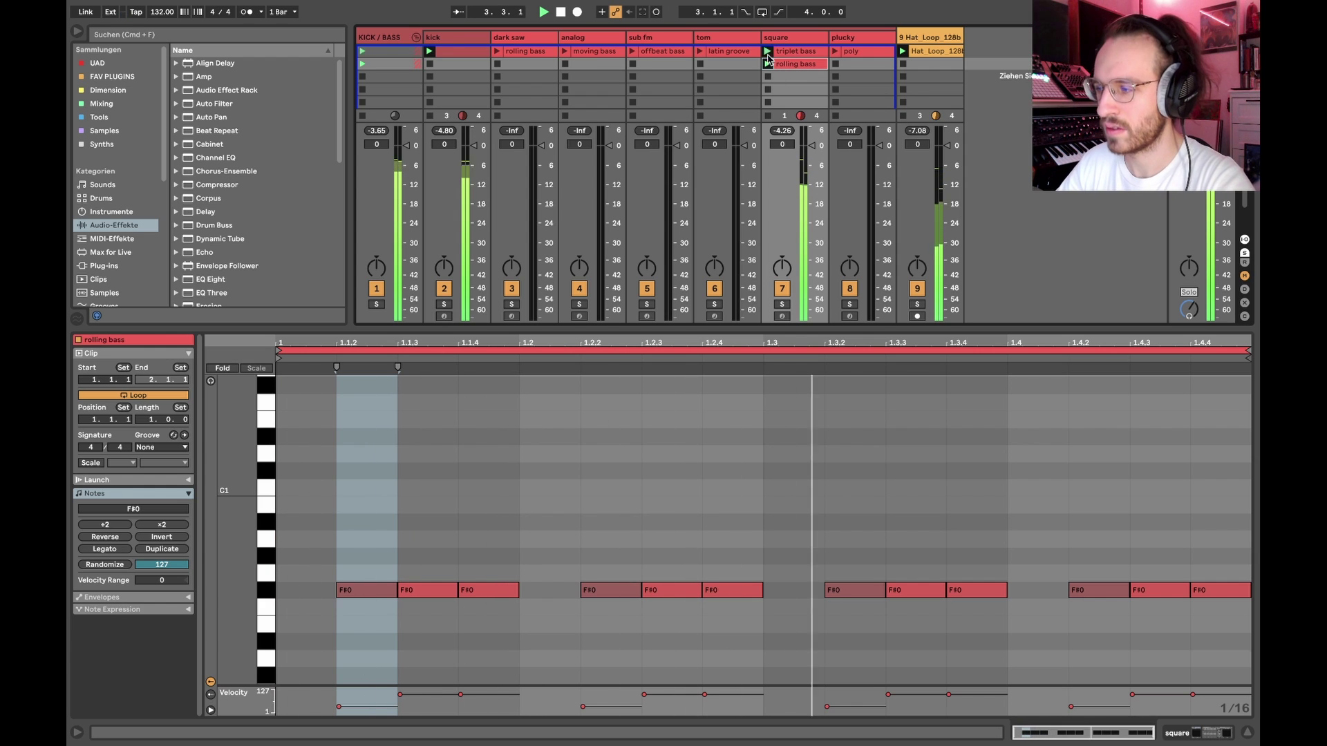
key(Delete)
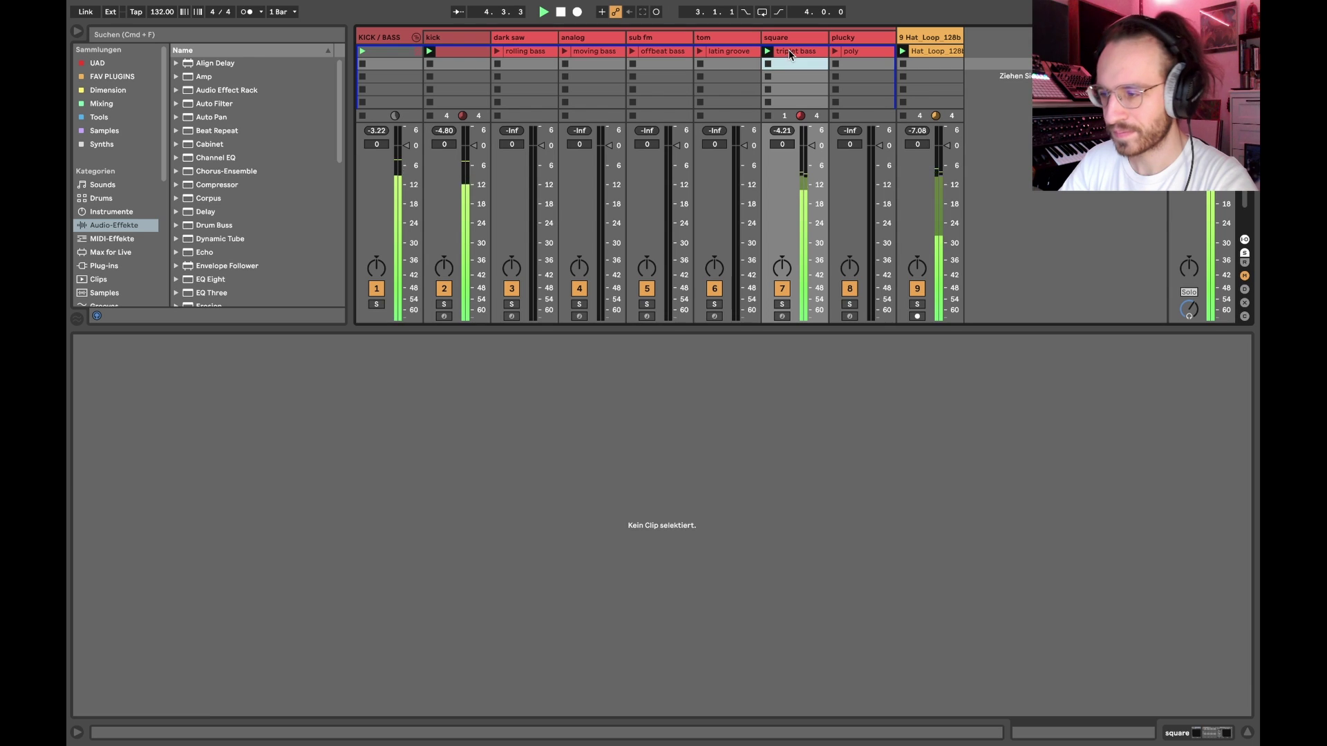
click(790, 53)
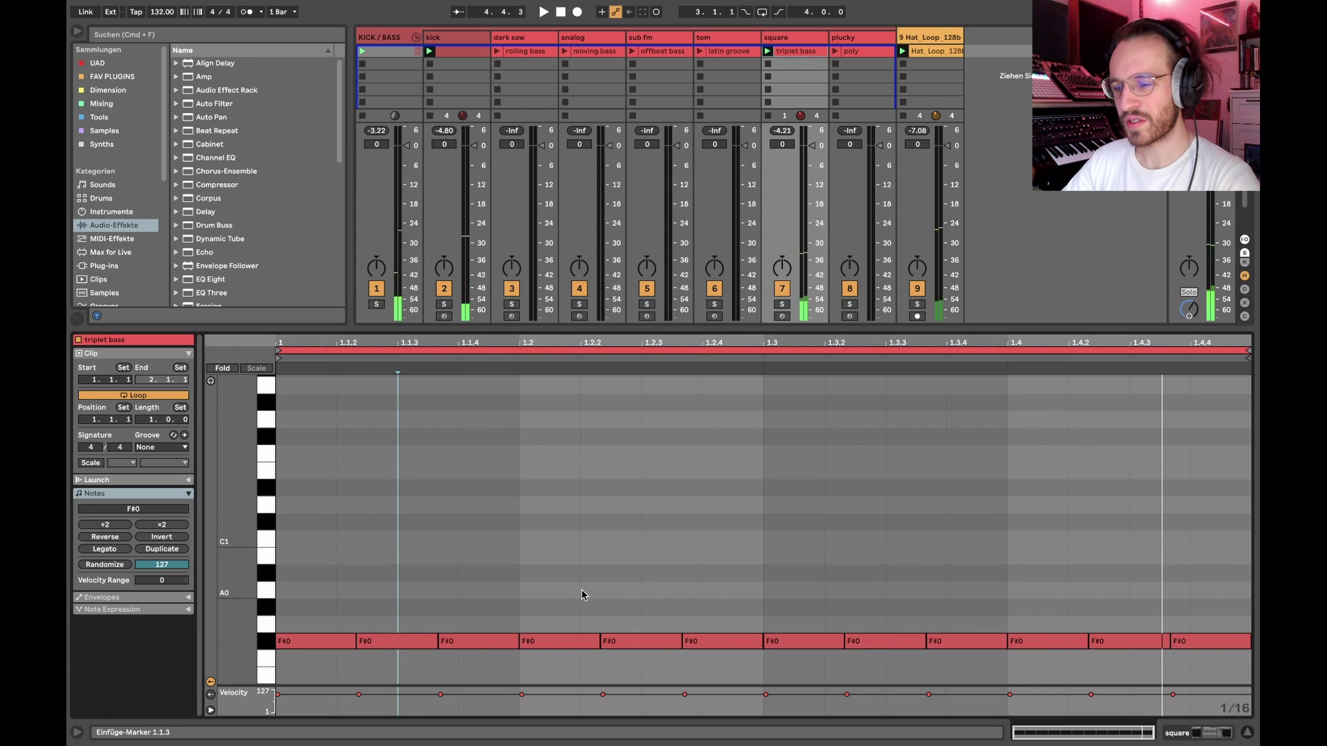
Inspect the square track's Serum oscillators, toggling oscillator B off and on, and close the plugin window.
key(shift+Tab)
click(110, 589)
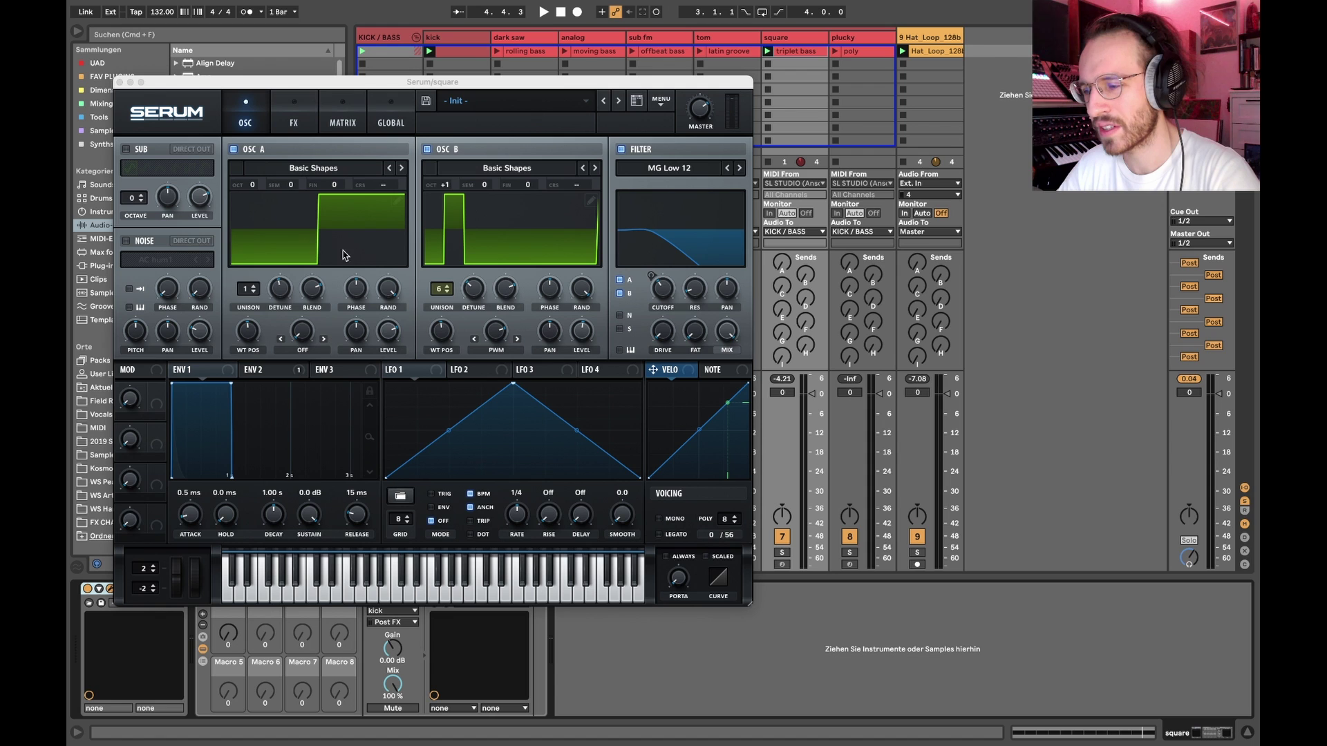
click(428, 151)
click(427, 150)
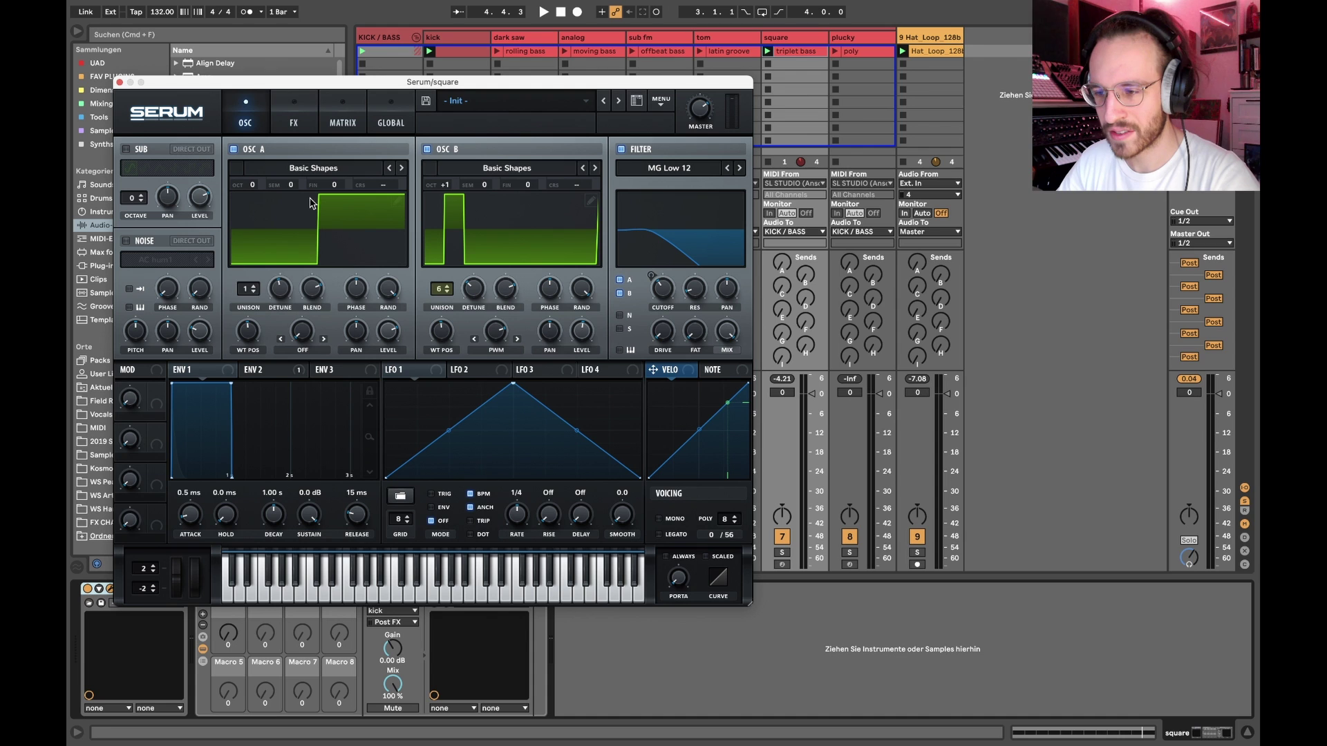
drag(117, 85, 116, 85)
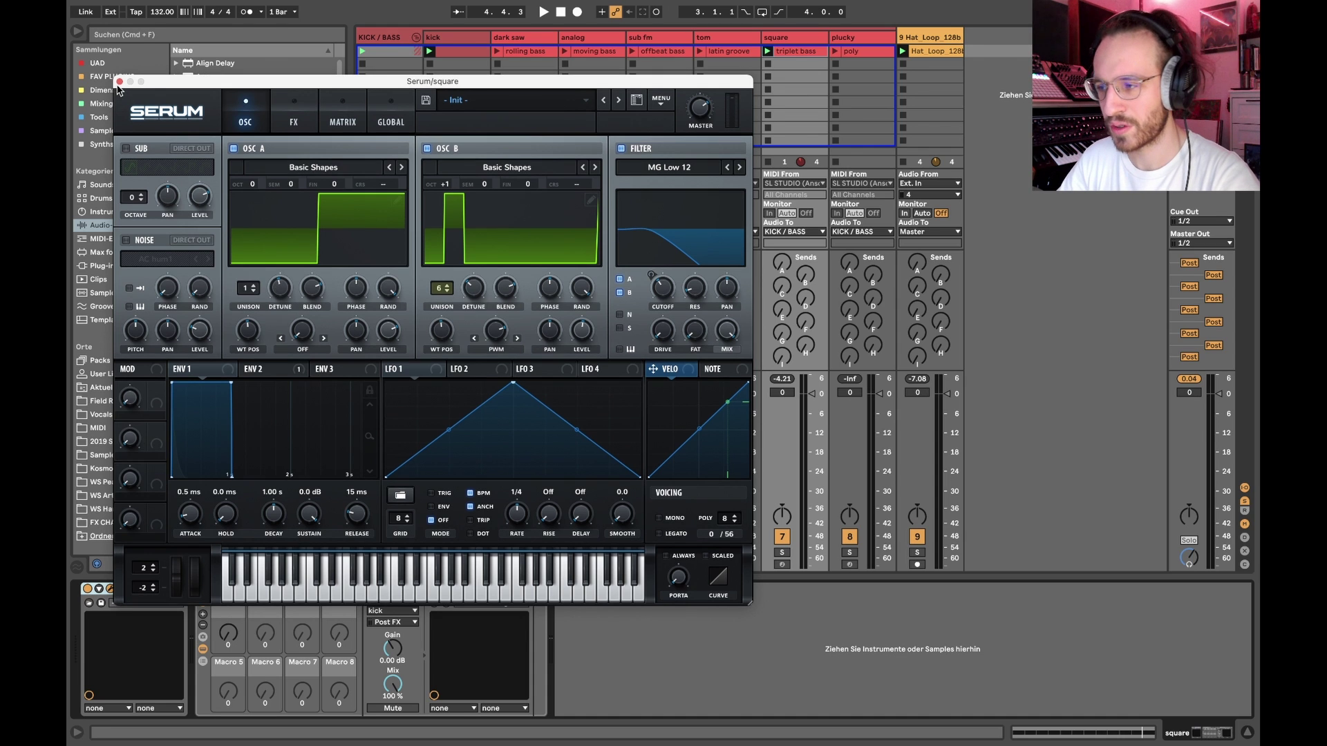
click(118, 82)
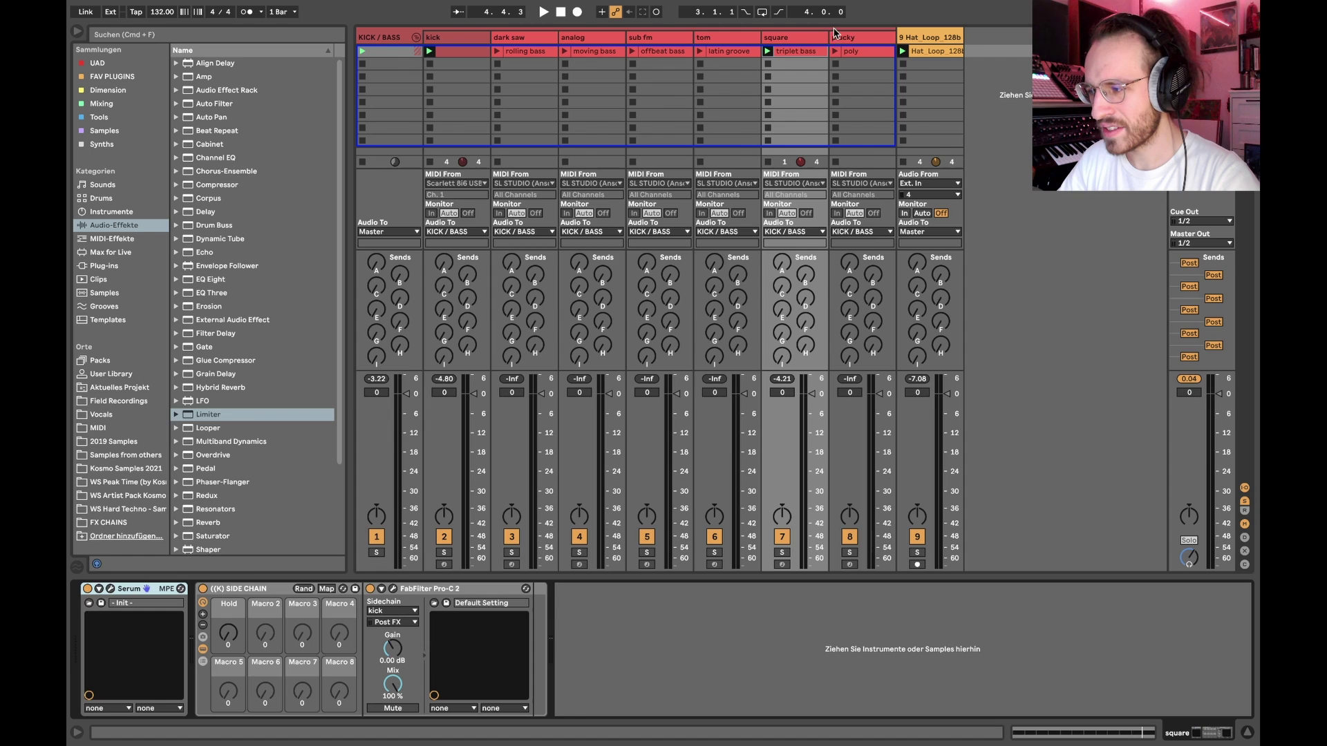
Reopen the triplet bass clip and try replacing the triplets in beat 3 with a 1/8-long F#0 note on the straight grid.
double_click(796, 53)
double_click(807, 656)
double_click(808, 641)
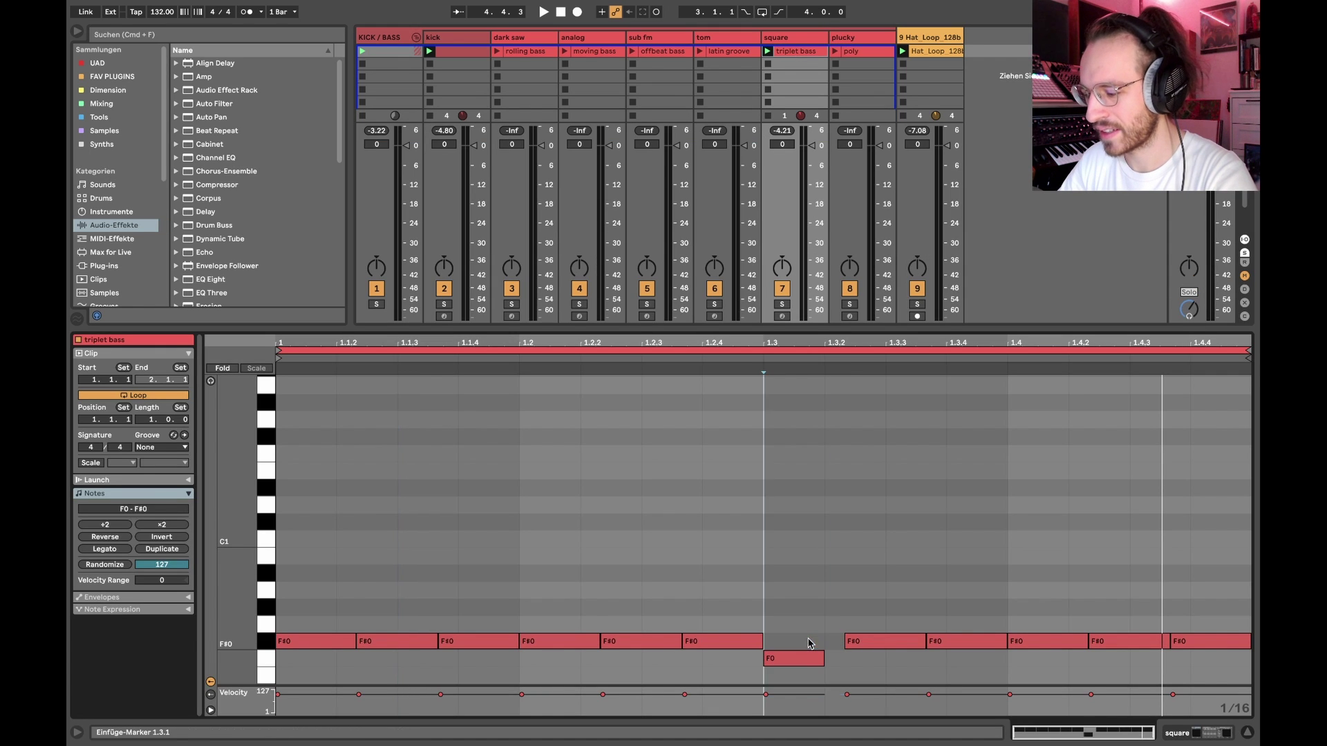
double_click(803, 661)
double_click(803, 641)
key(shift+Right)
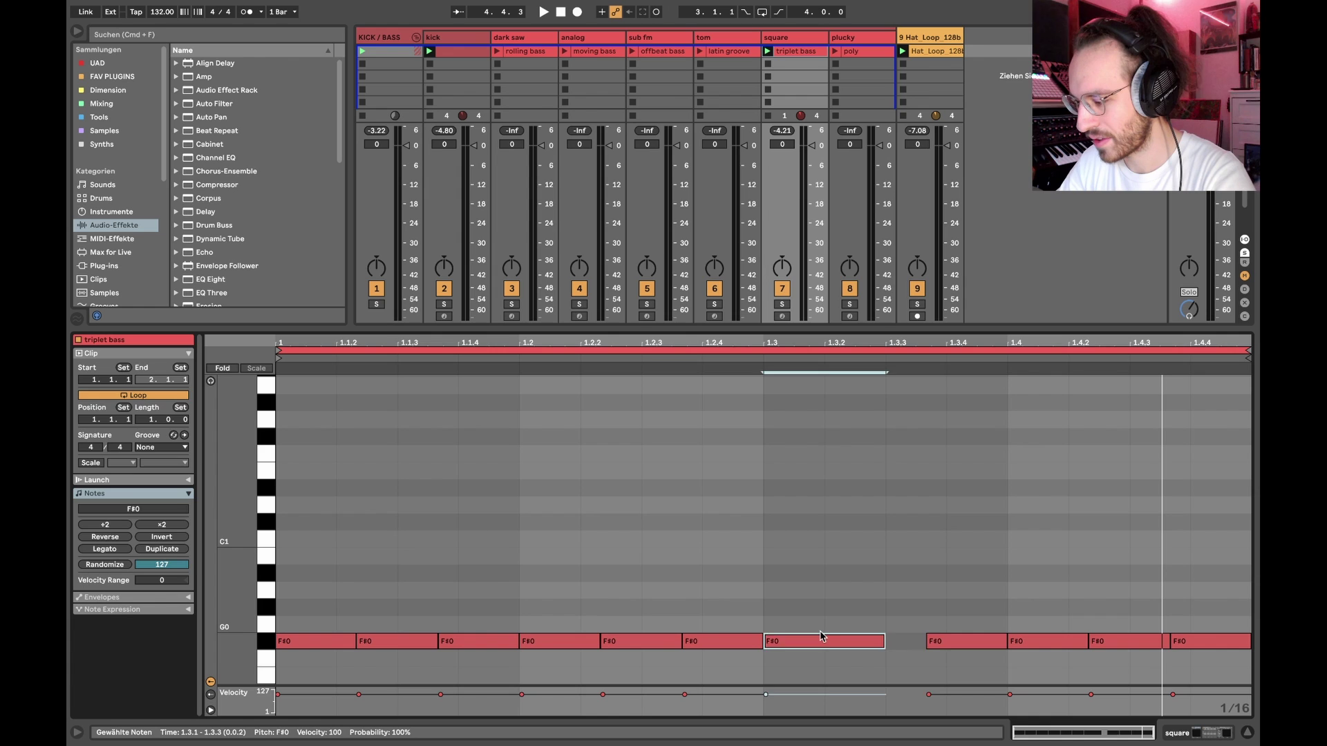
drag(821, 636, 883, 635)
Turn the triplet grid on and fill the second half of the bar with three equal quarter-note-triplet F#0 notes.
right_click(795, 573)
click(852, 512)
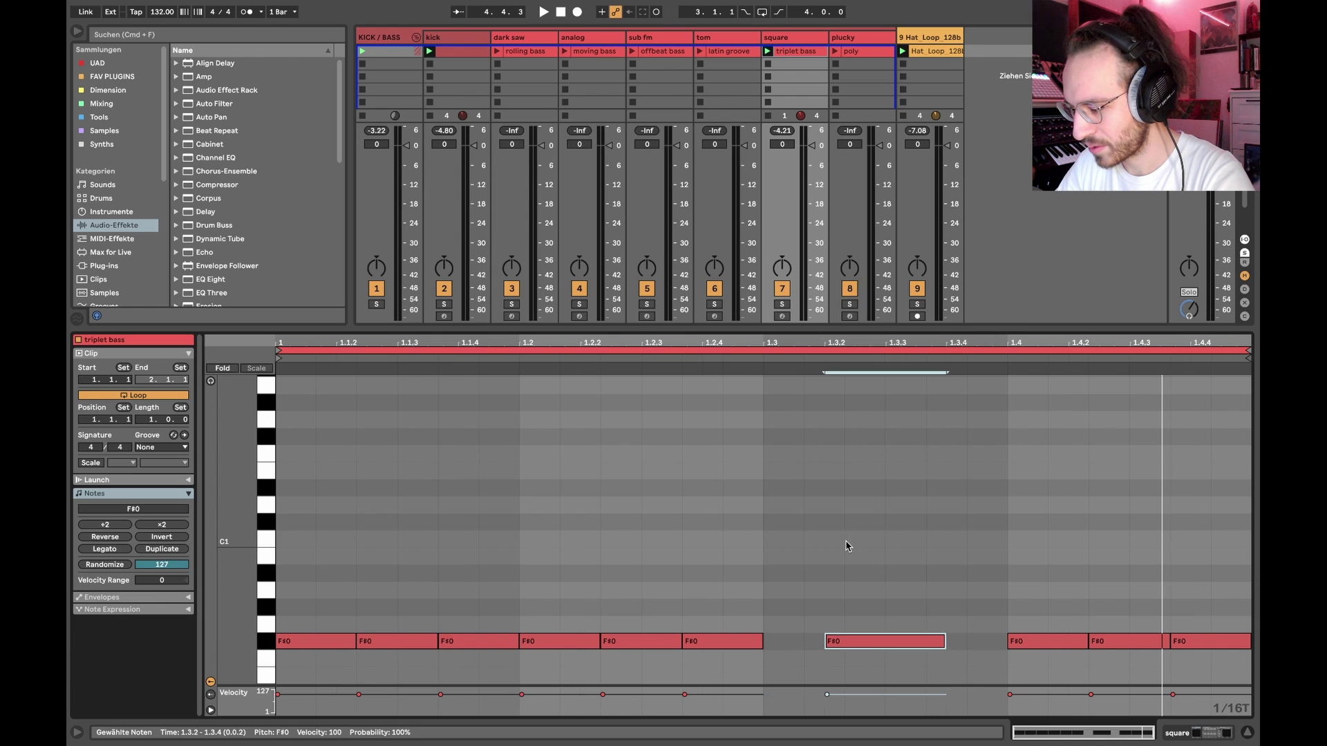
double_click(855, 641)
double_click(770, 642)
key(shift+Right)
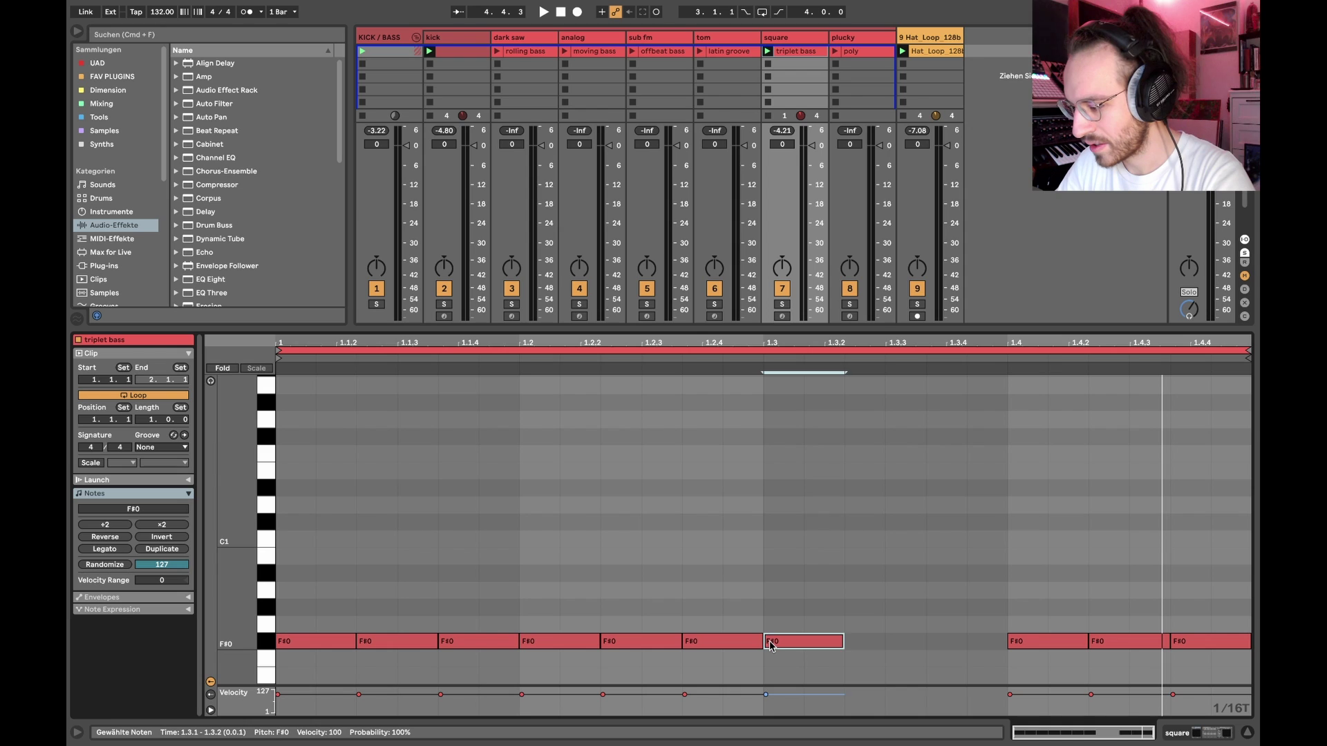
key(shift+Right)
key(super+d)
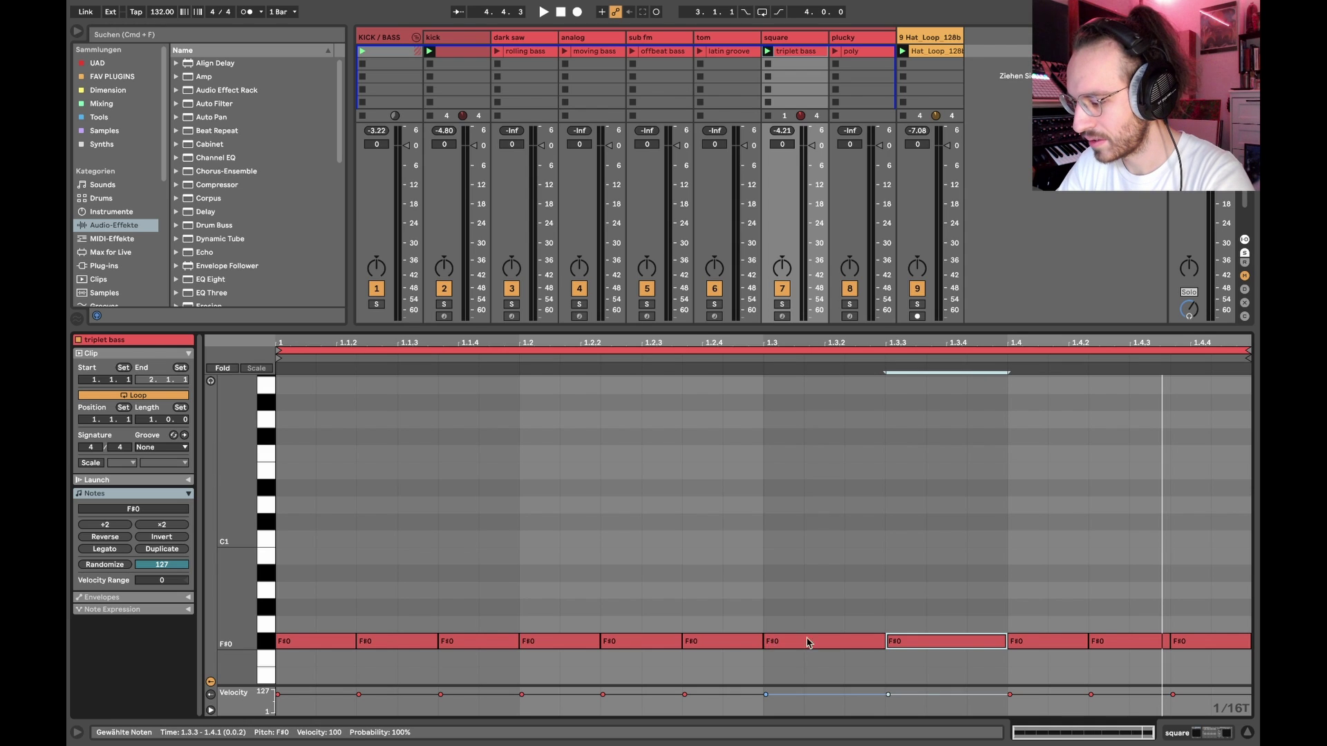
drag(879, 642, 926, 642)
key(super+d)
key(super+d)
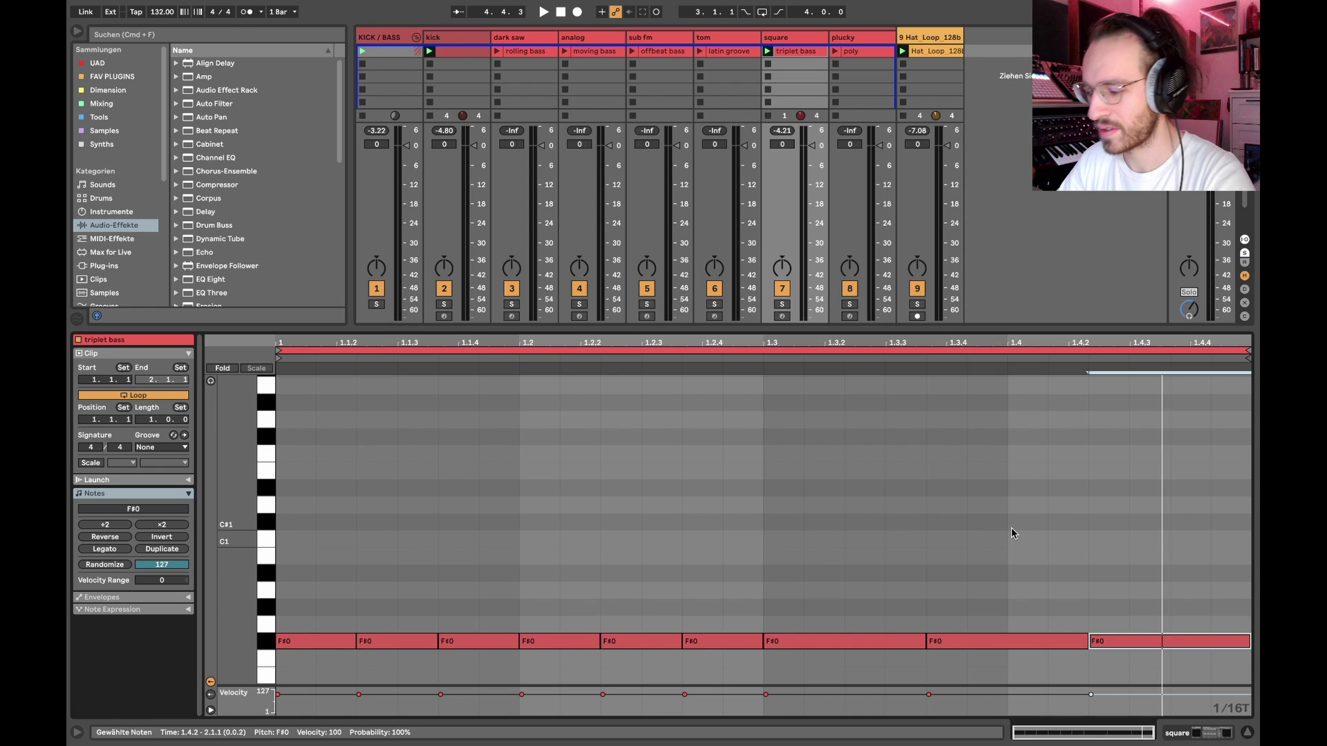
Play the pattern with the slower triplets, stop it, and duplicate the first half's F#0 notes over the second half.
key(space)
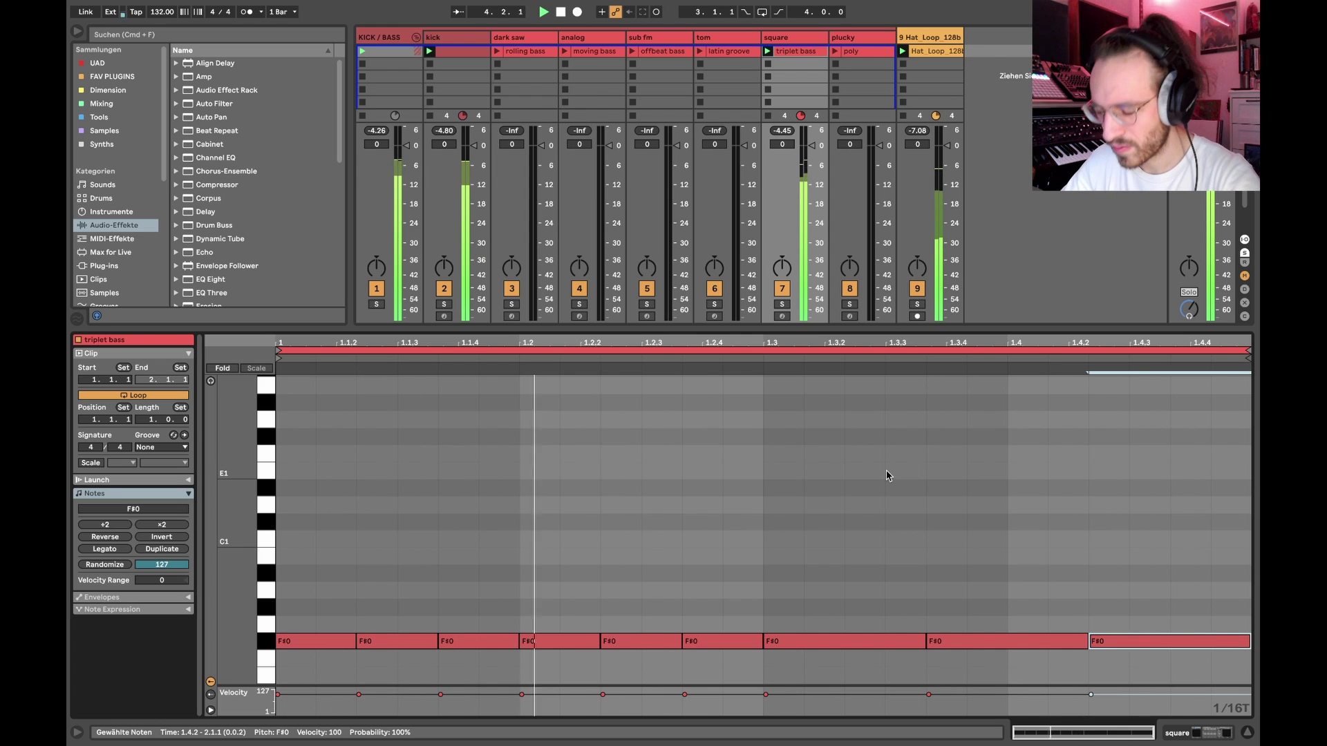
key(space)
drag(716, 589, 326, 676)
key(super+d)
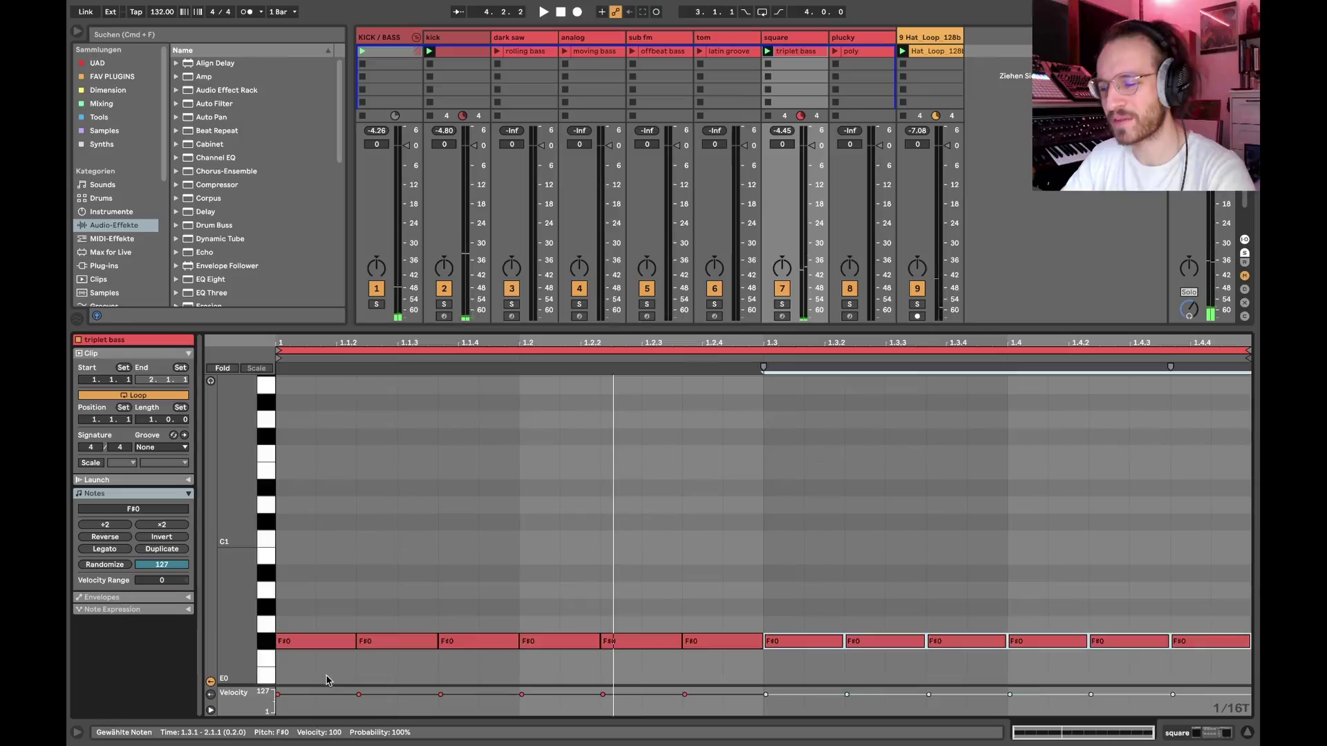
Launch the poly clip on the plucky track in place of the triplet bass and open its notes.
key(shift+Tab)
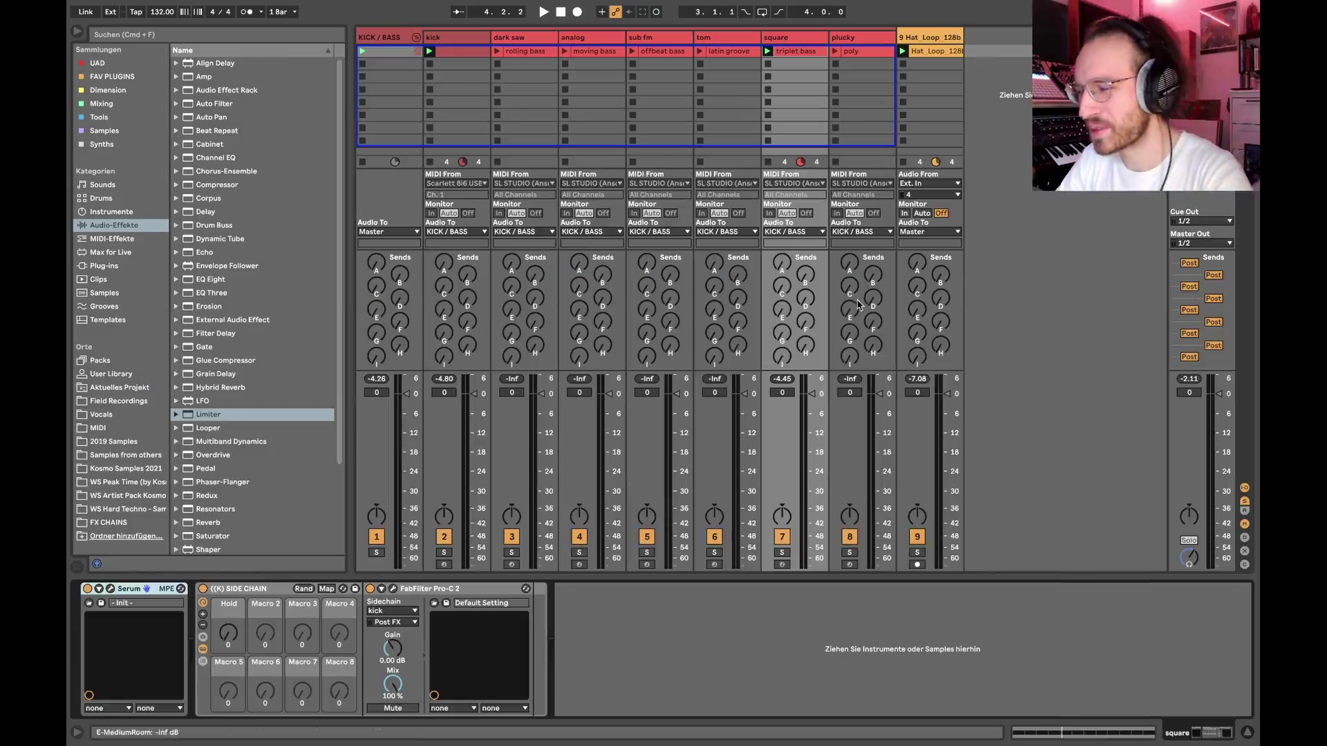
click(766, 64)
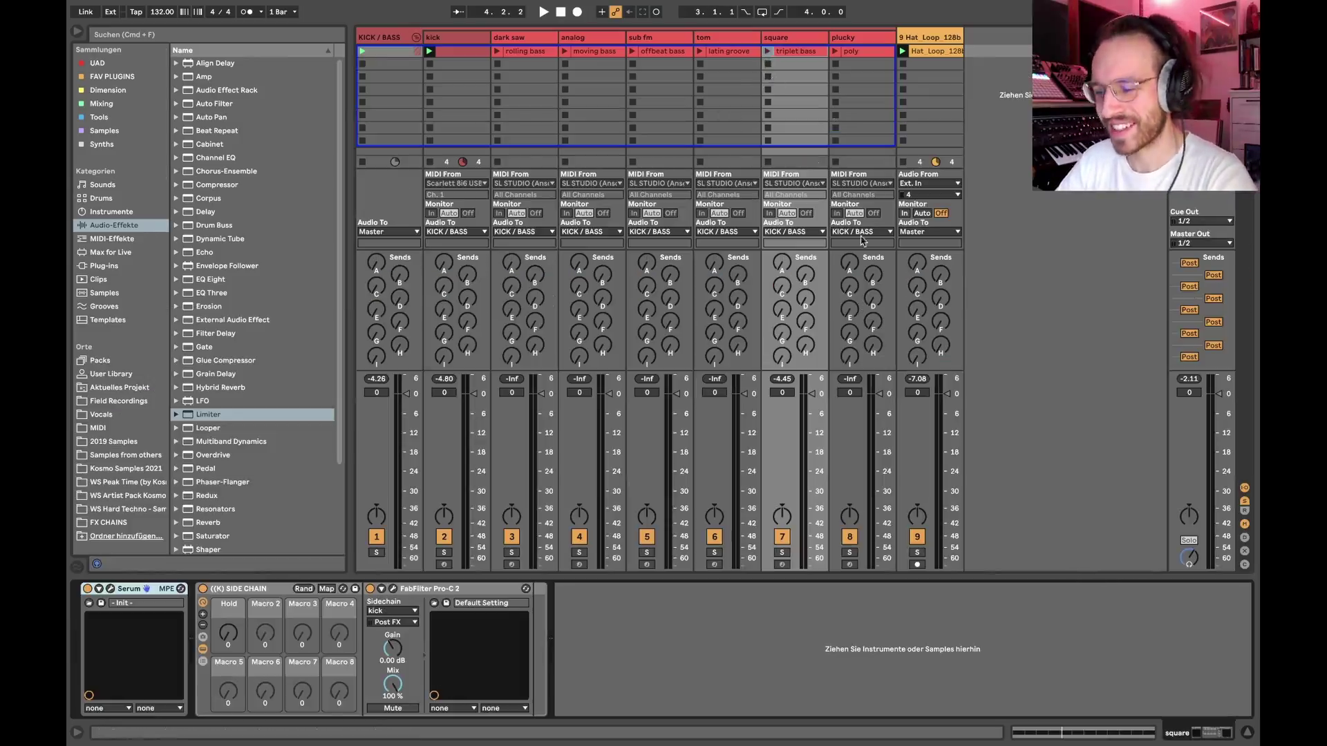
click(855, 55)
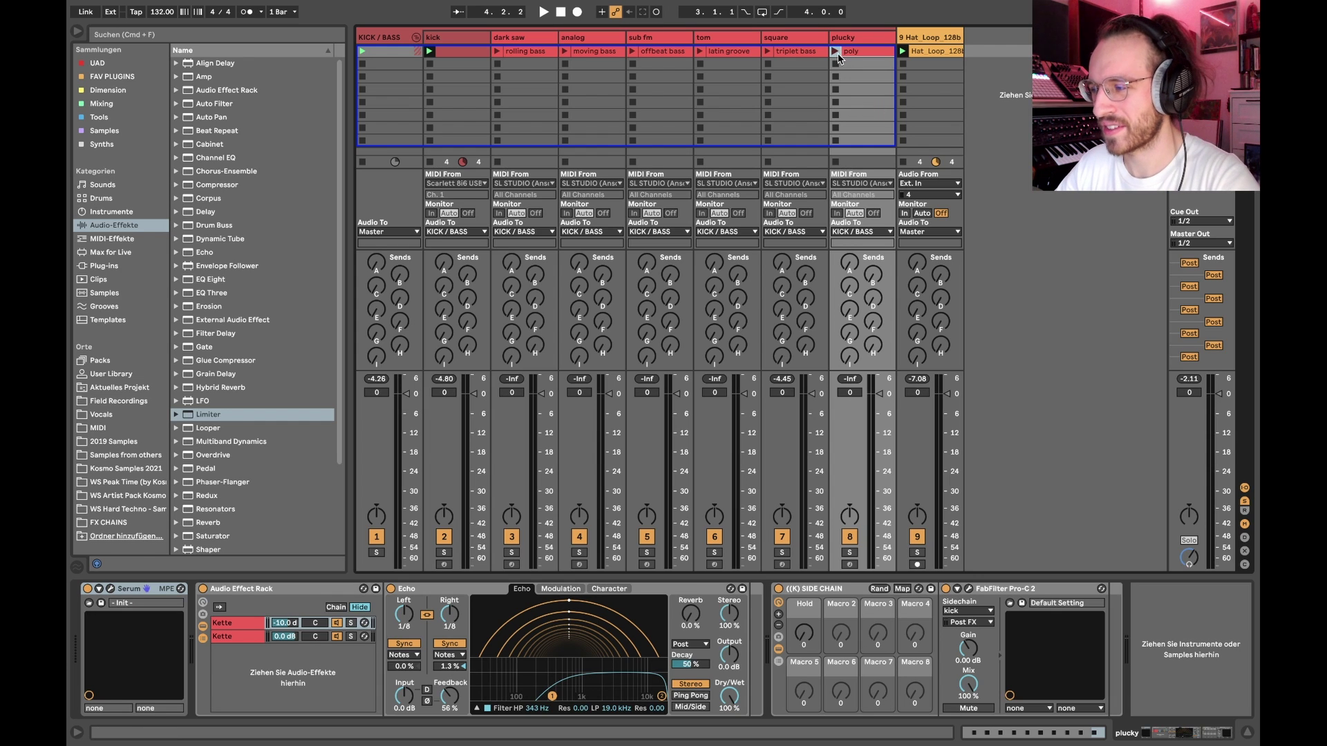
click(836, 51)
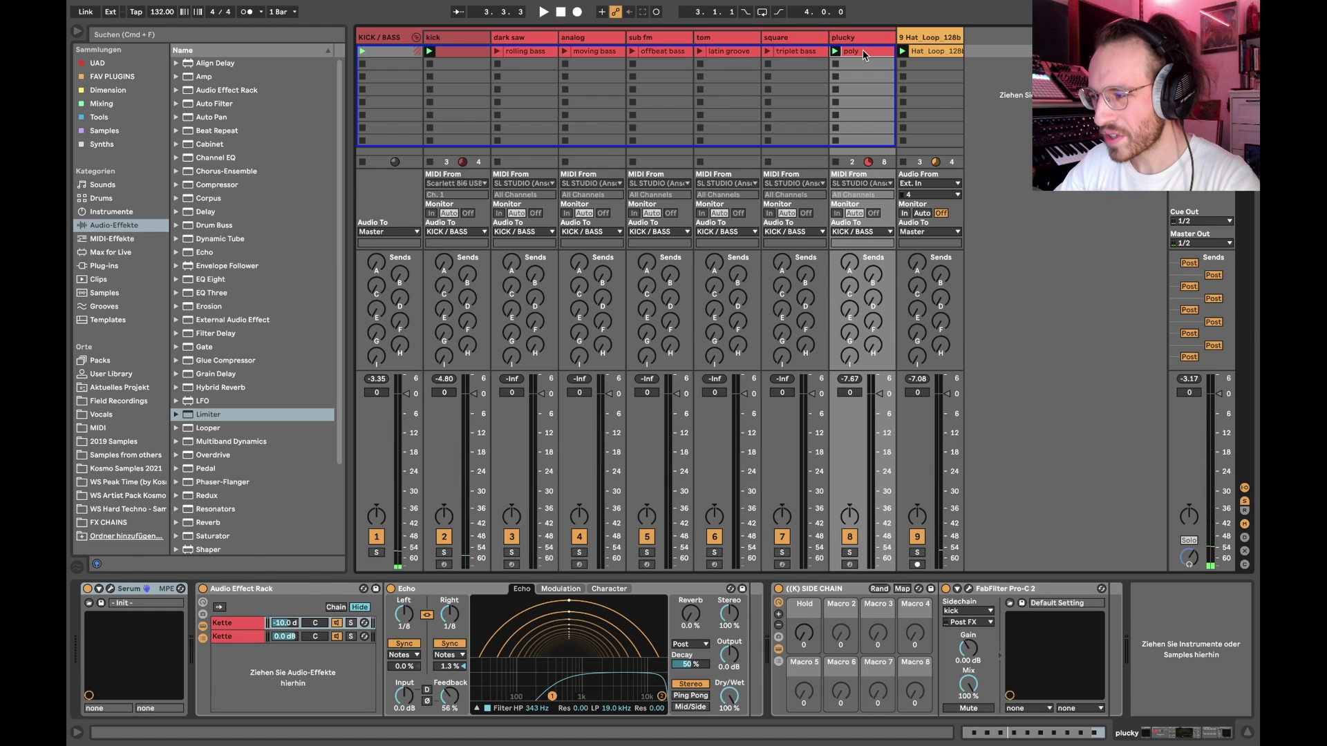
click(863, 56)
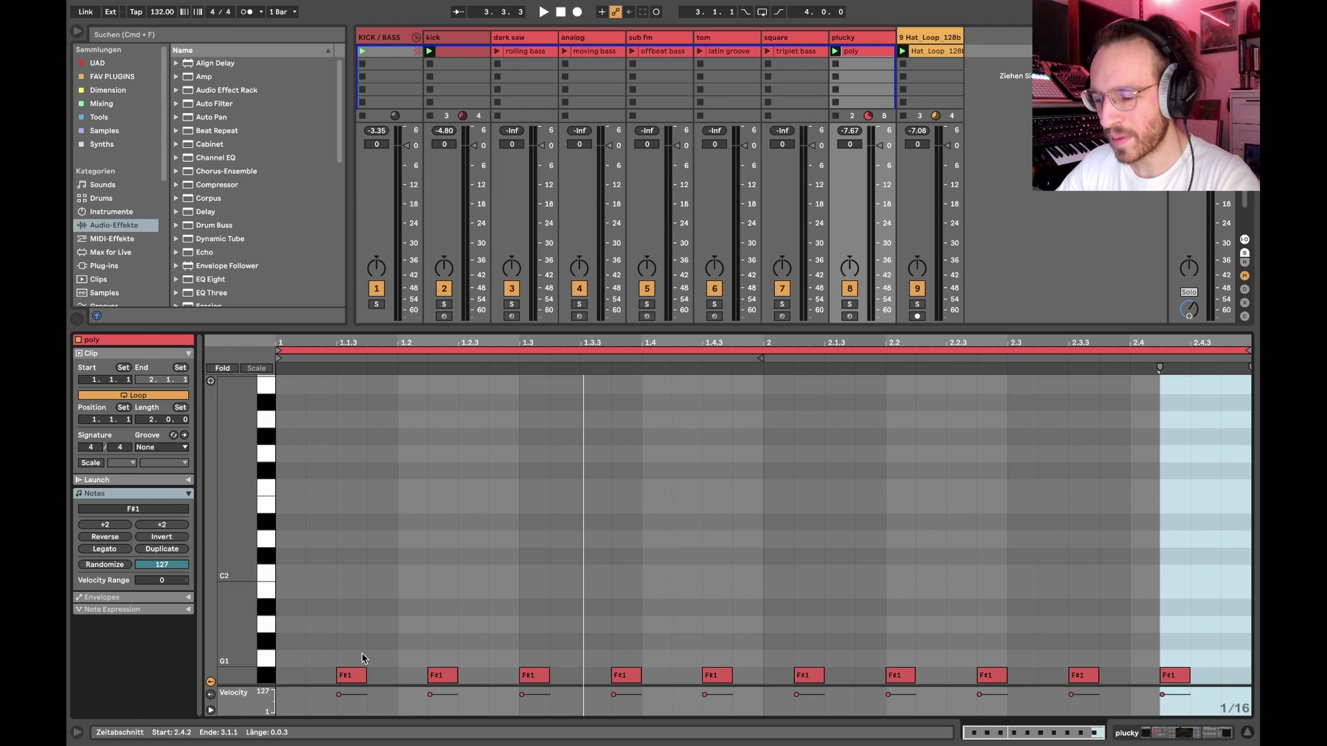
Mark the spacing between the F#1 notes and set the poly clip's loop to the first bar only.
drag(350, 649, 424, 701)
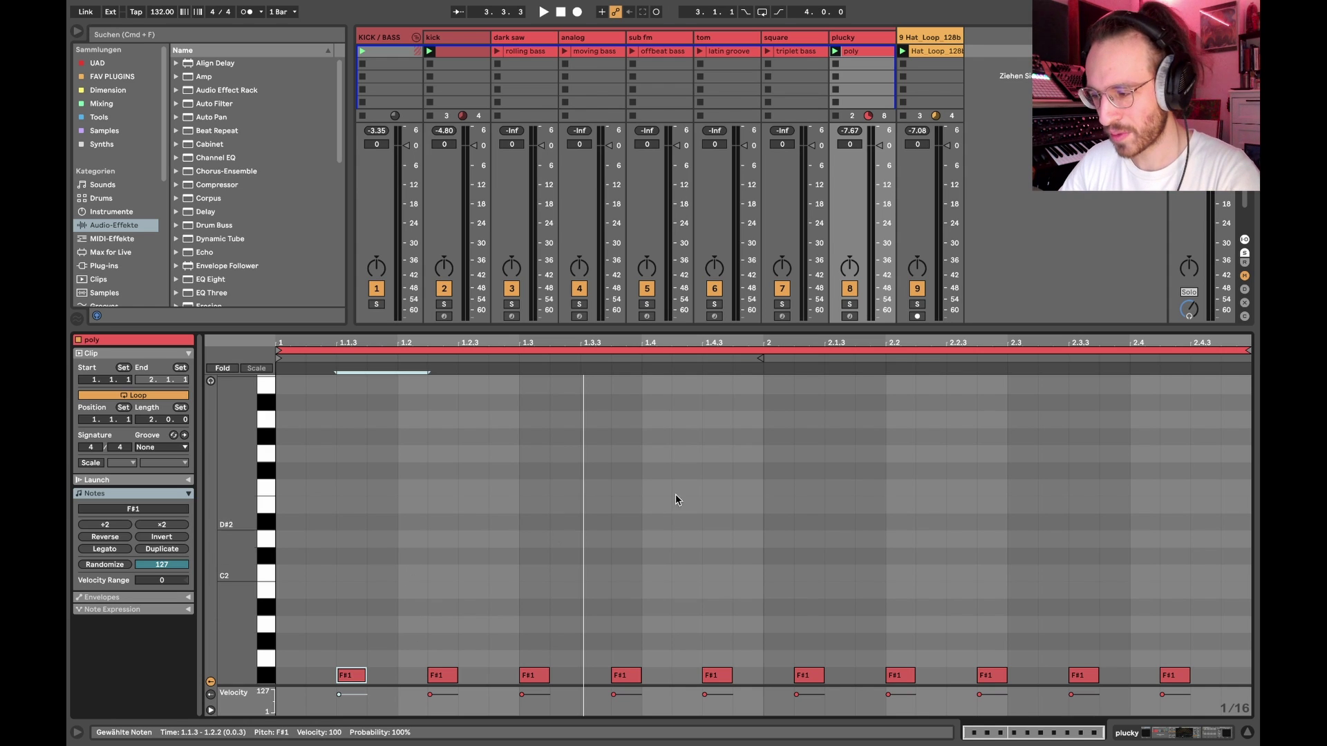
drag(765, 377, 75, 624)
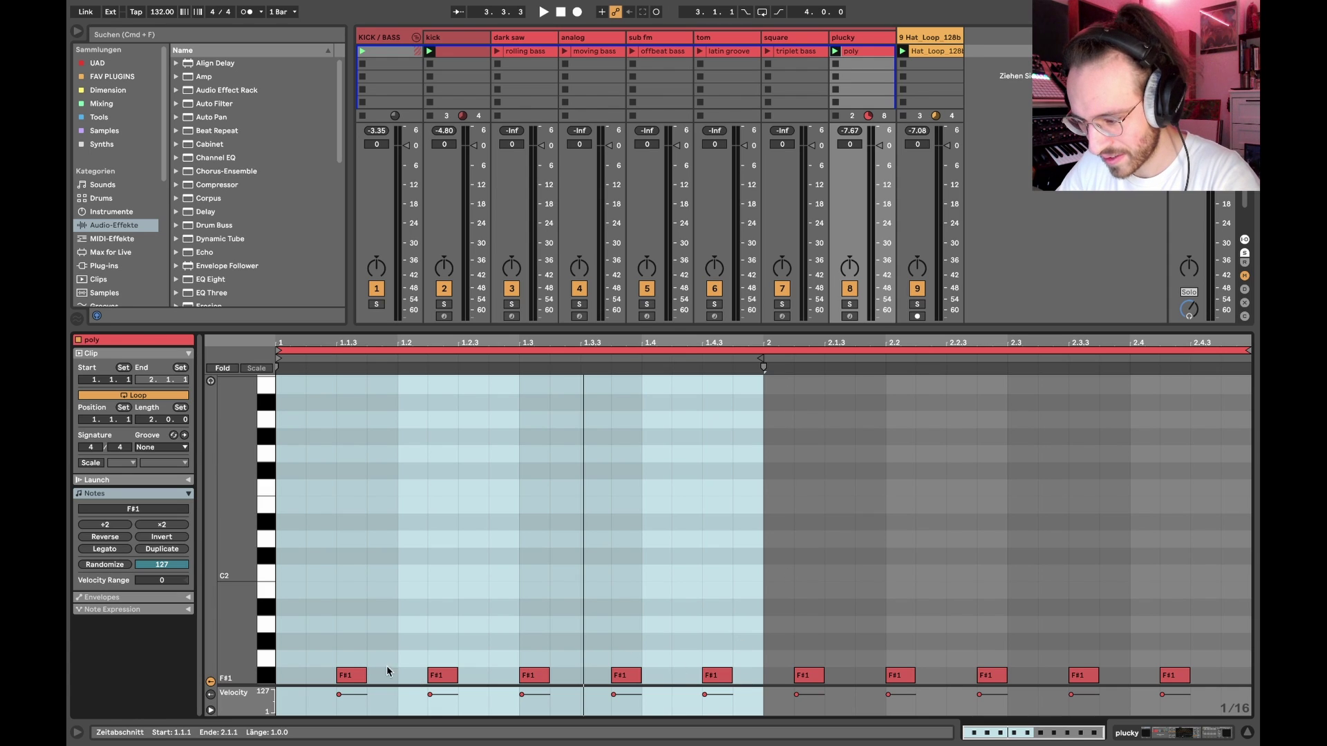
drag(381, 673, 598, 675)
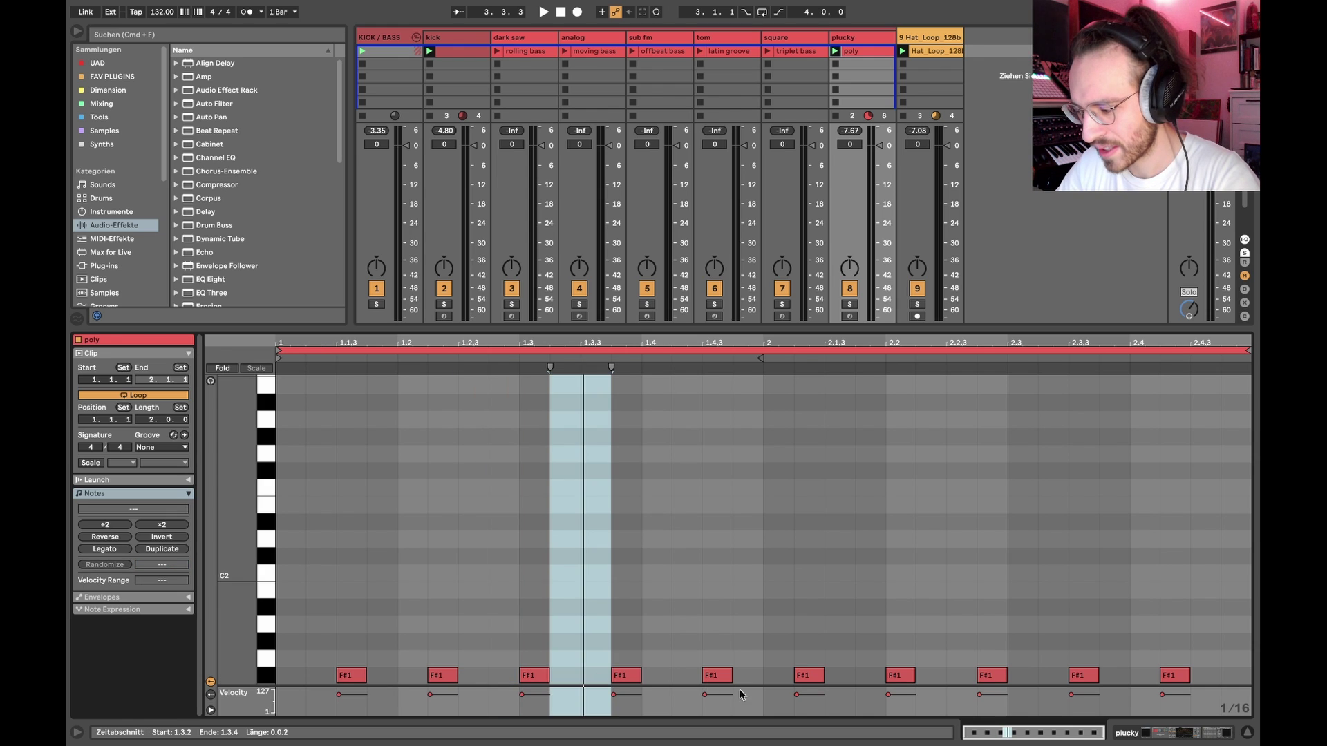
drag(749, 686, 787, 676)
click(750, 674)
drag(760, 541, 101, 745)
key(super+l)
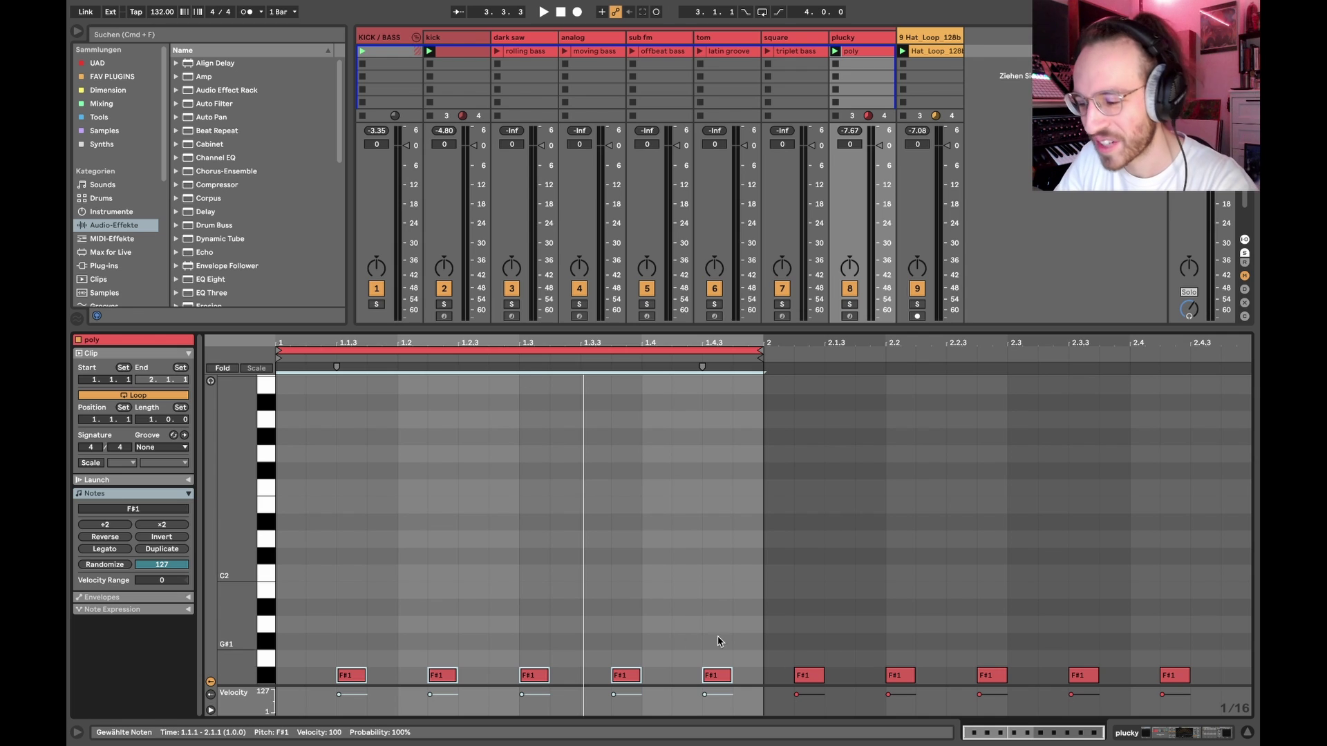
Point out the notes at the end of the first bar, and try an extra sixteenth F#1 at 1.1.2 before removing it.
click(579, 647)
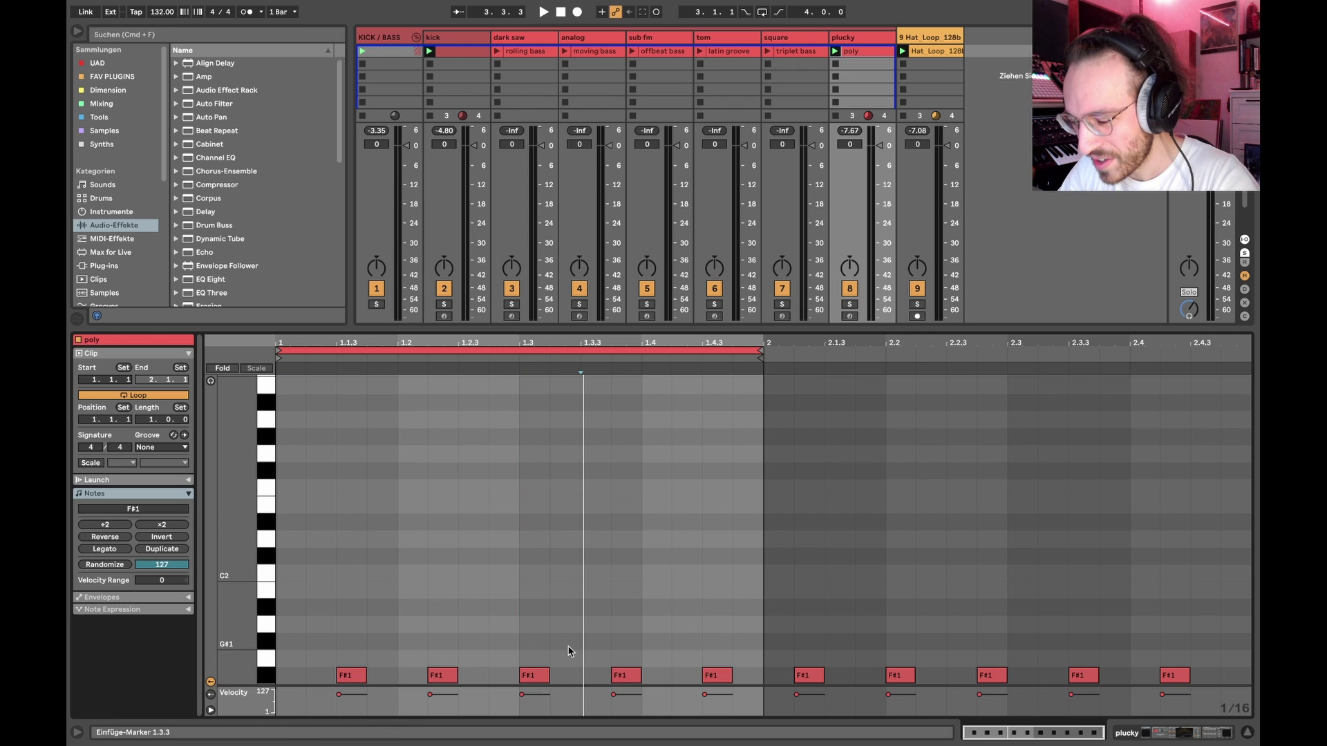
click(625, 675)
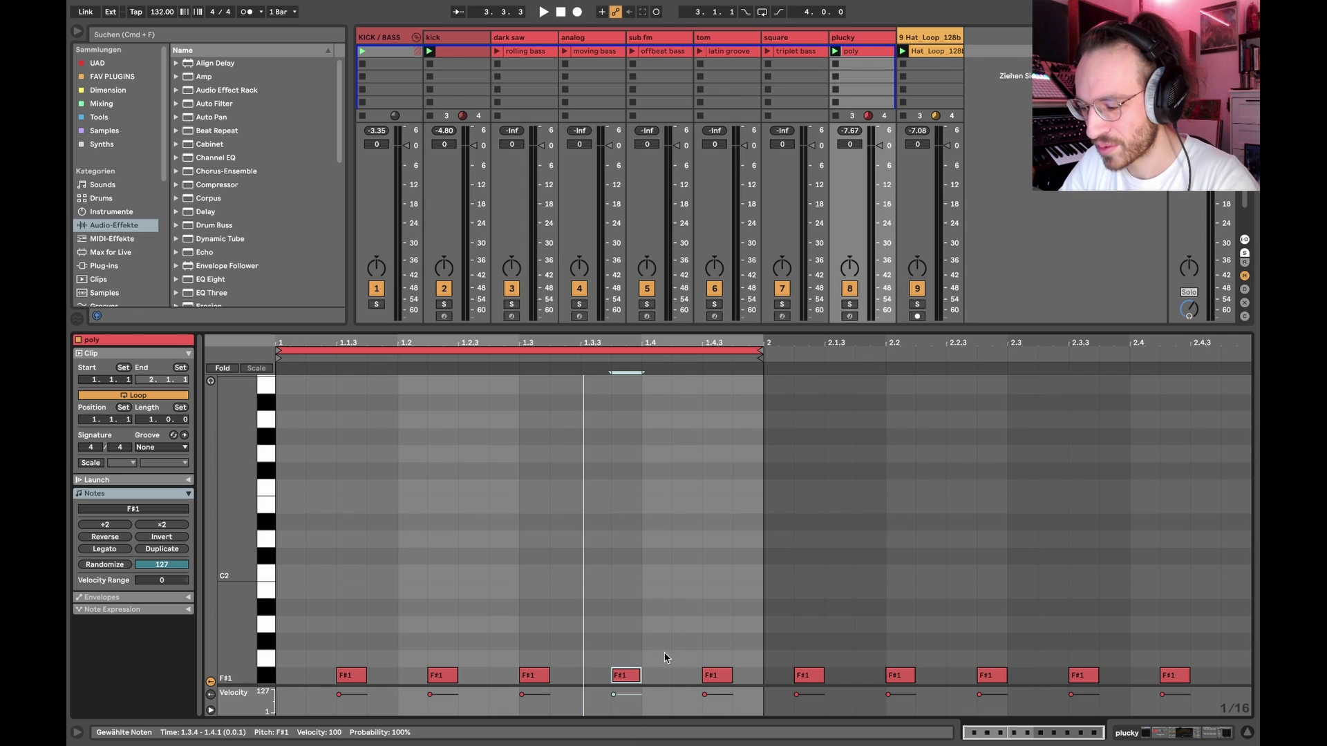
click(711, 675)
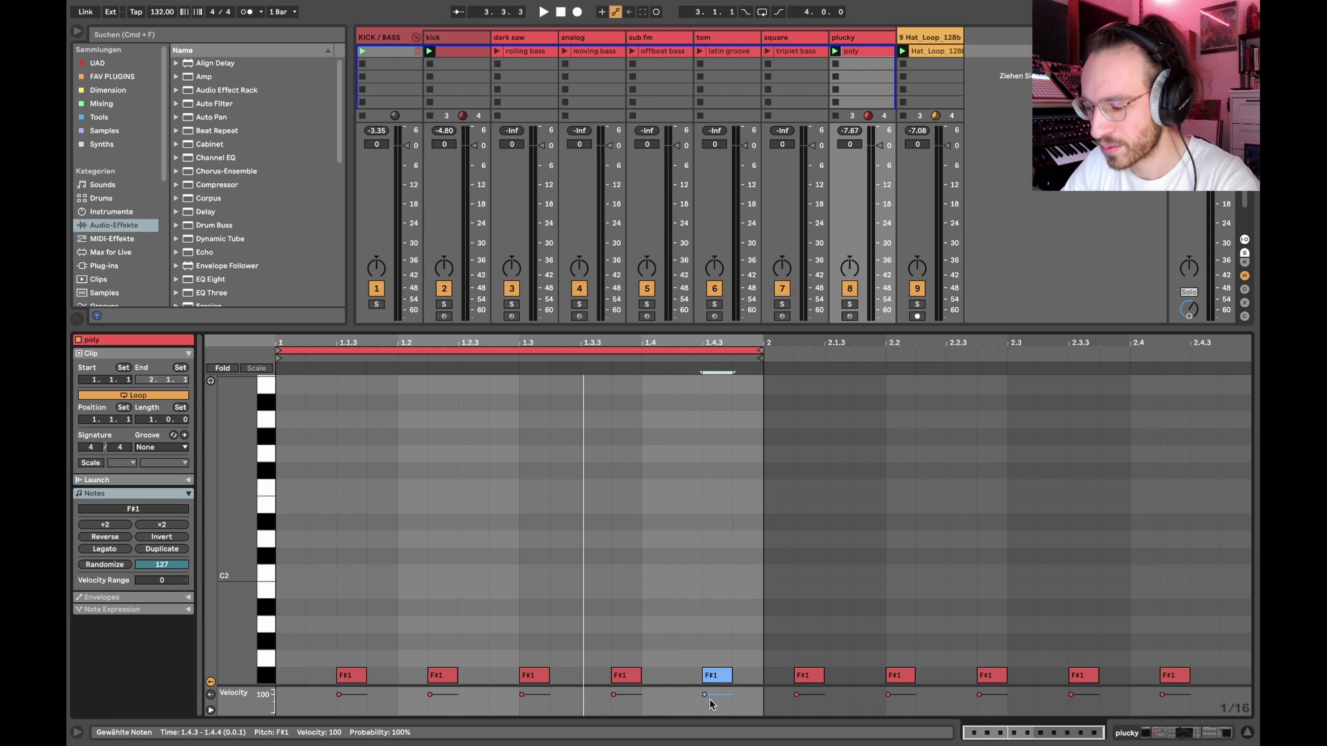
click(289, 636)
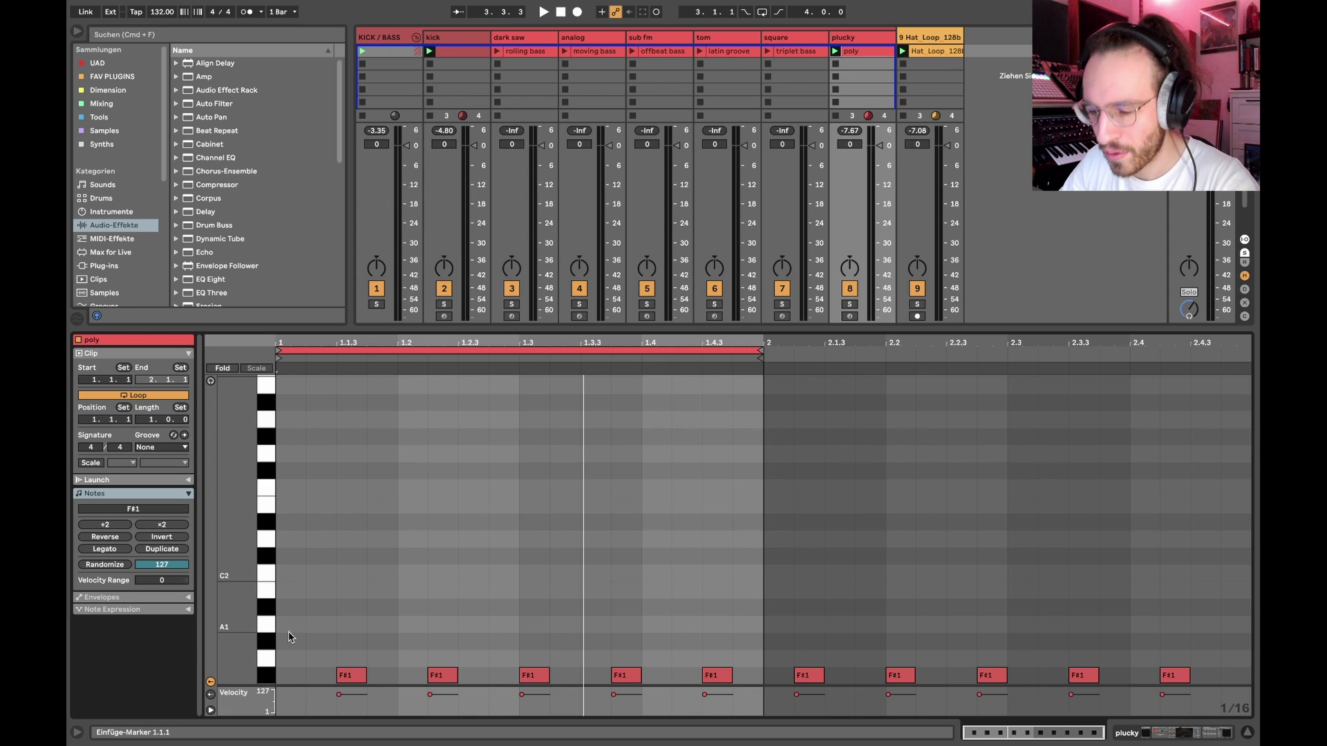
double_click(320, 676)
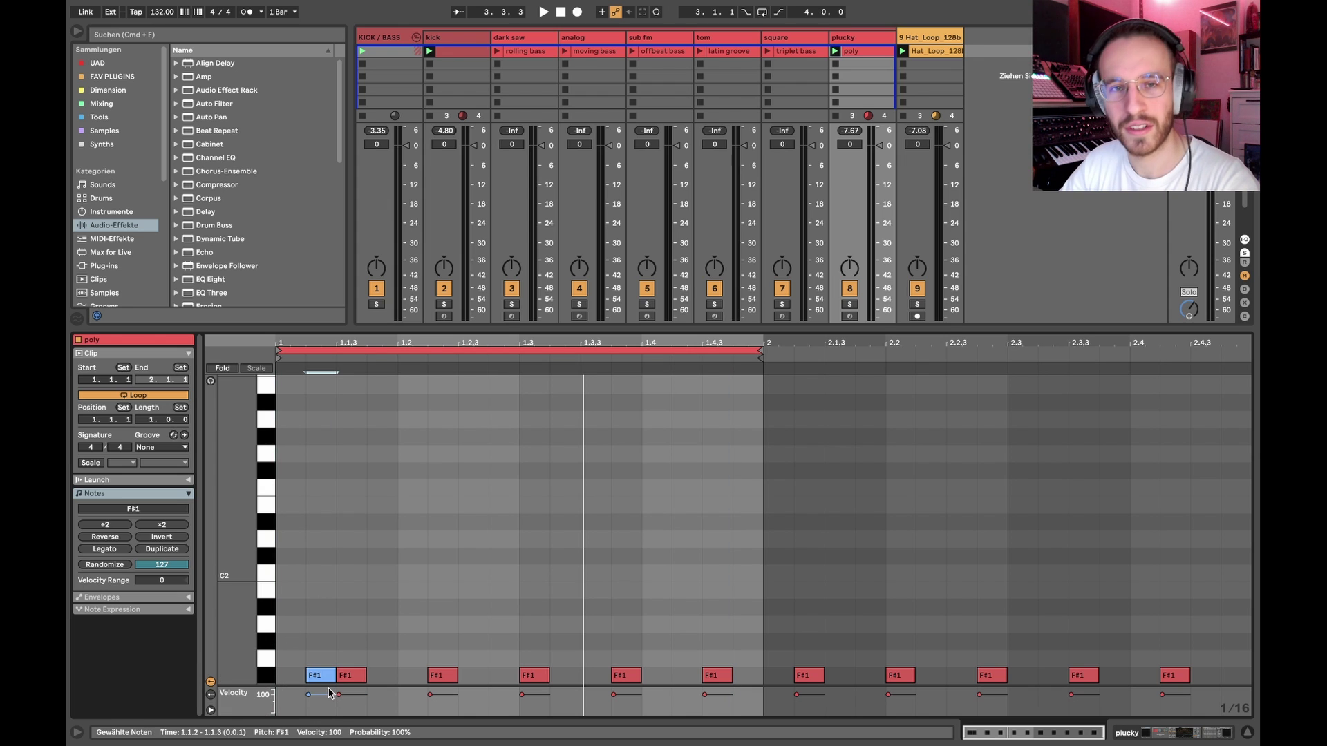
double_click(324, 676)
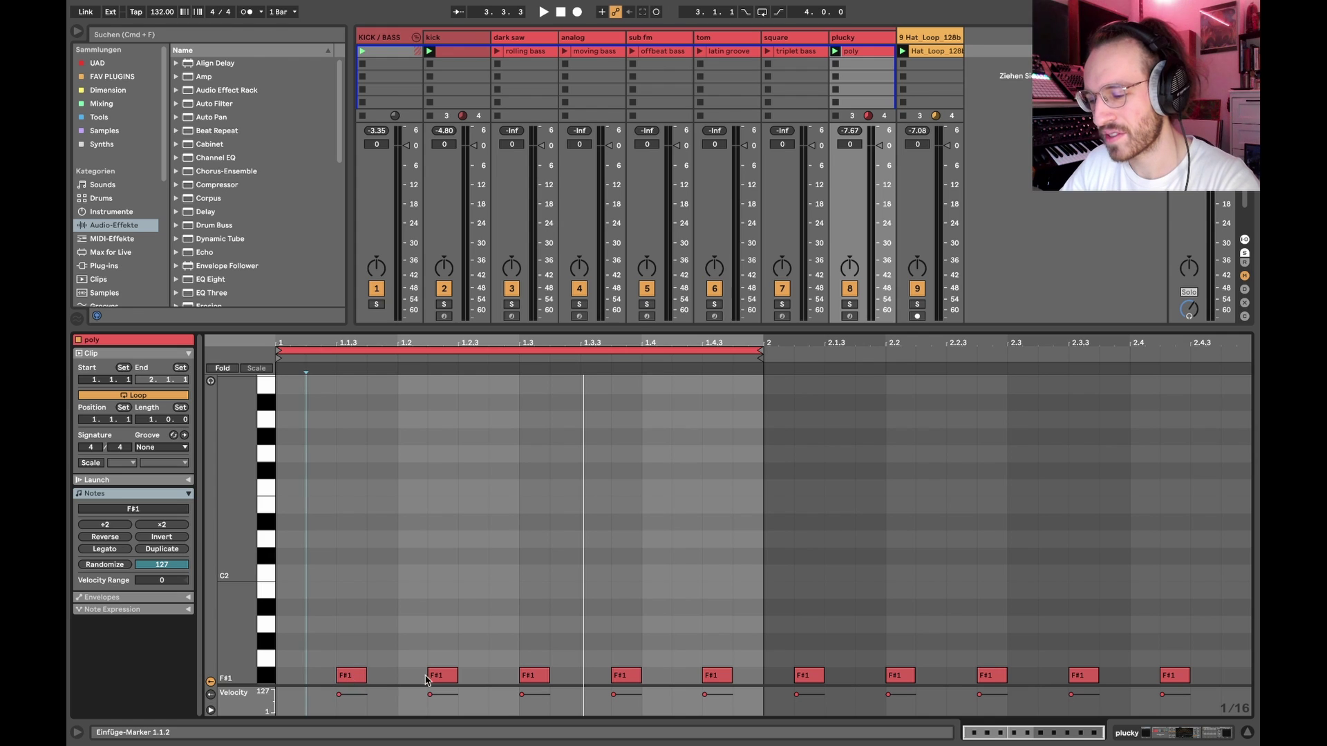
click(345, 663)
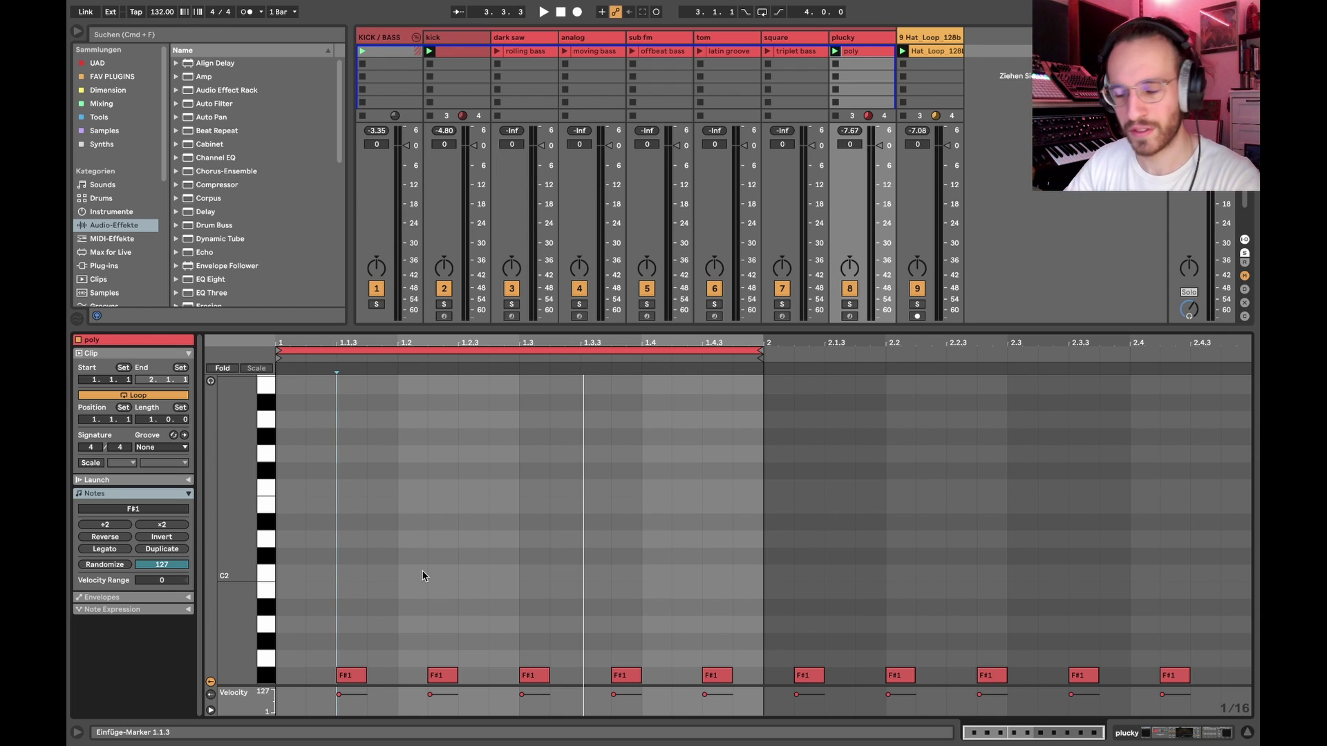
Extend the poly clip's loop to two bars and check the F#1 notes around the point where the pattern repeats.
drag(756, 351, 1243, 351)
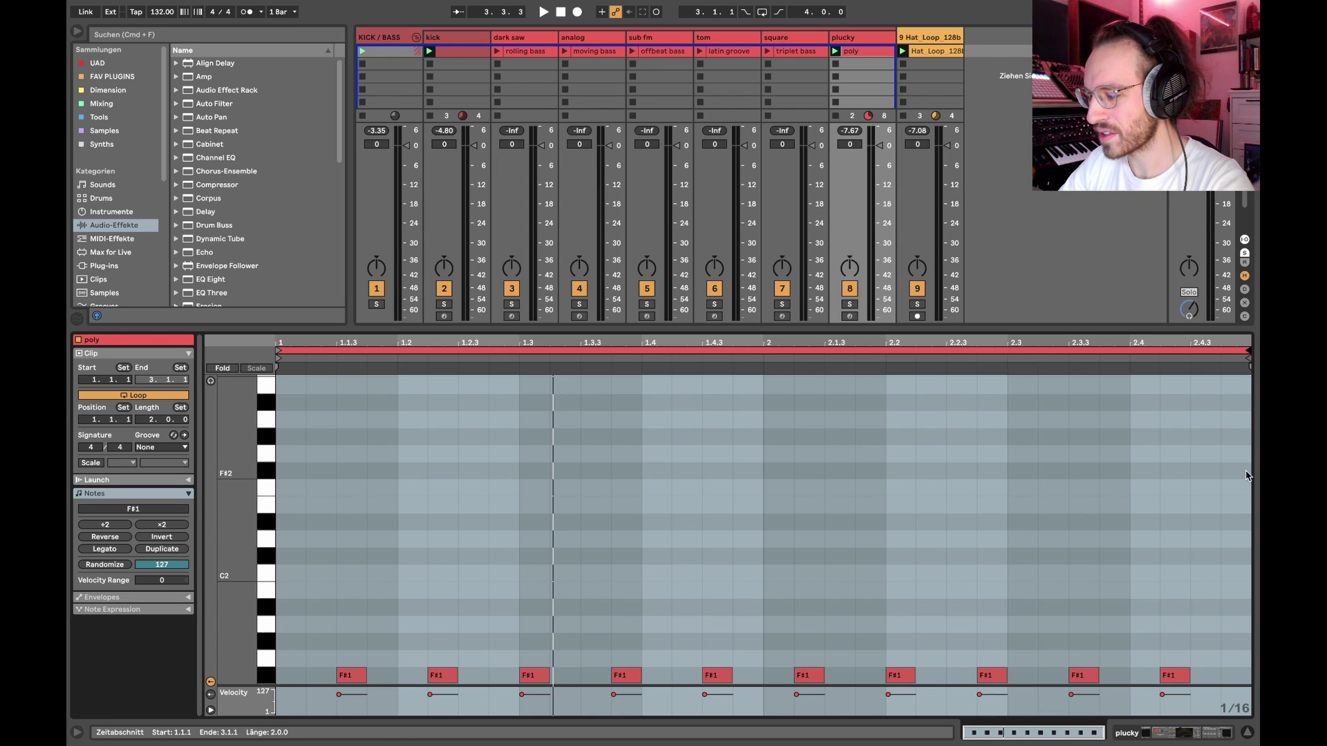
drag(1248, 475, 276, 684)
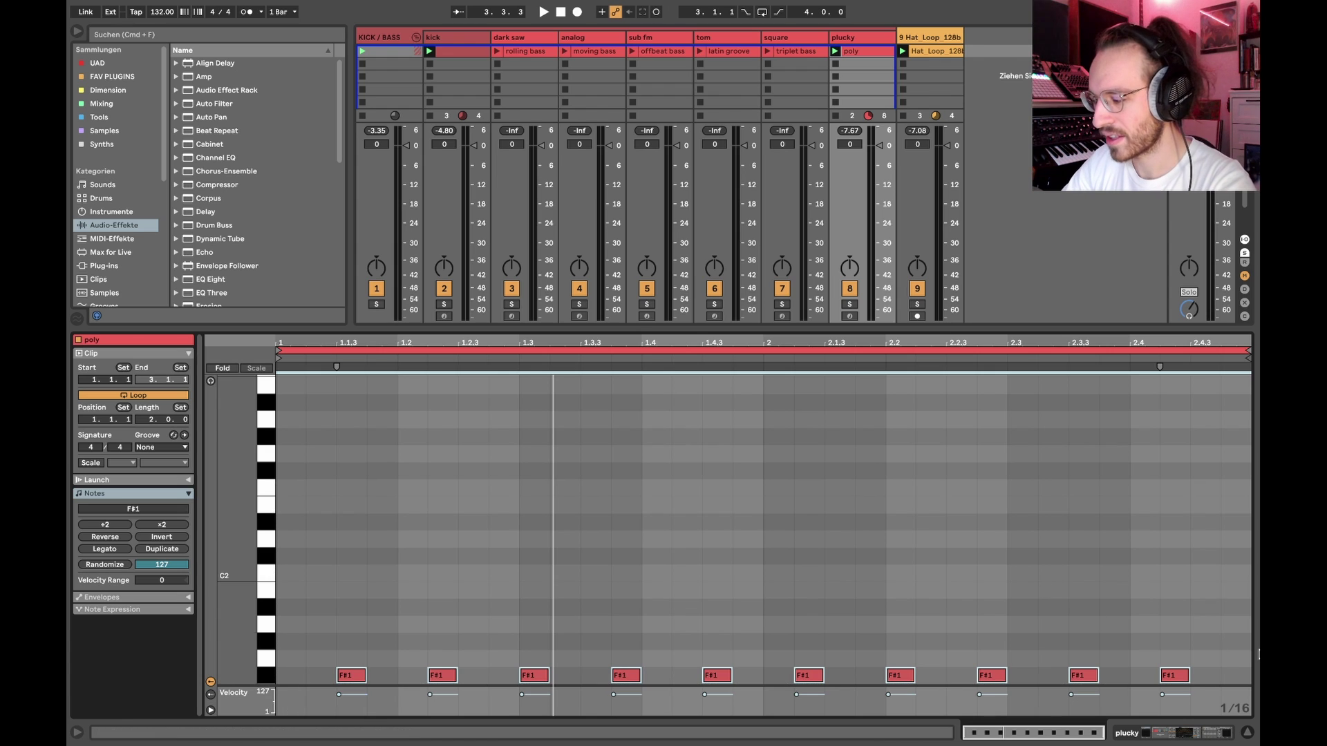
click(1221, 671)
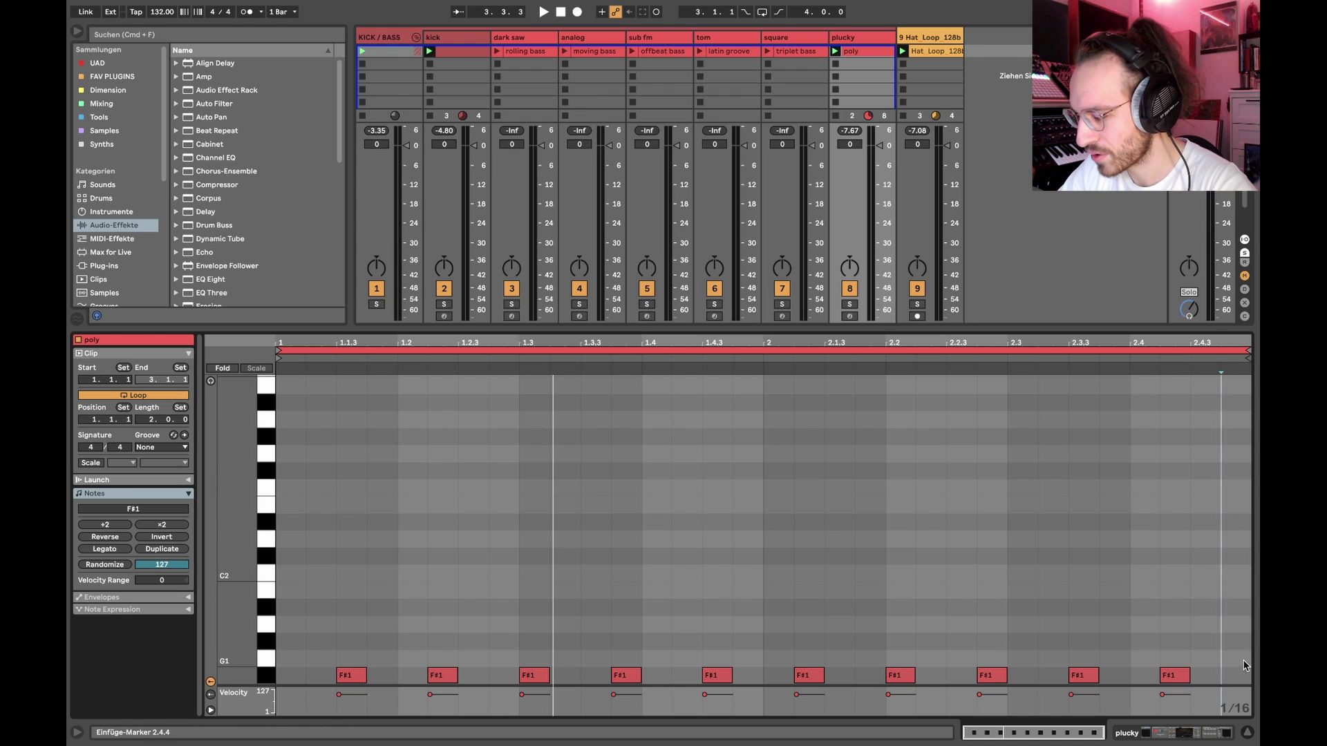
click(1245, 705)
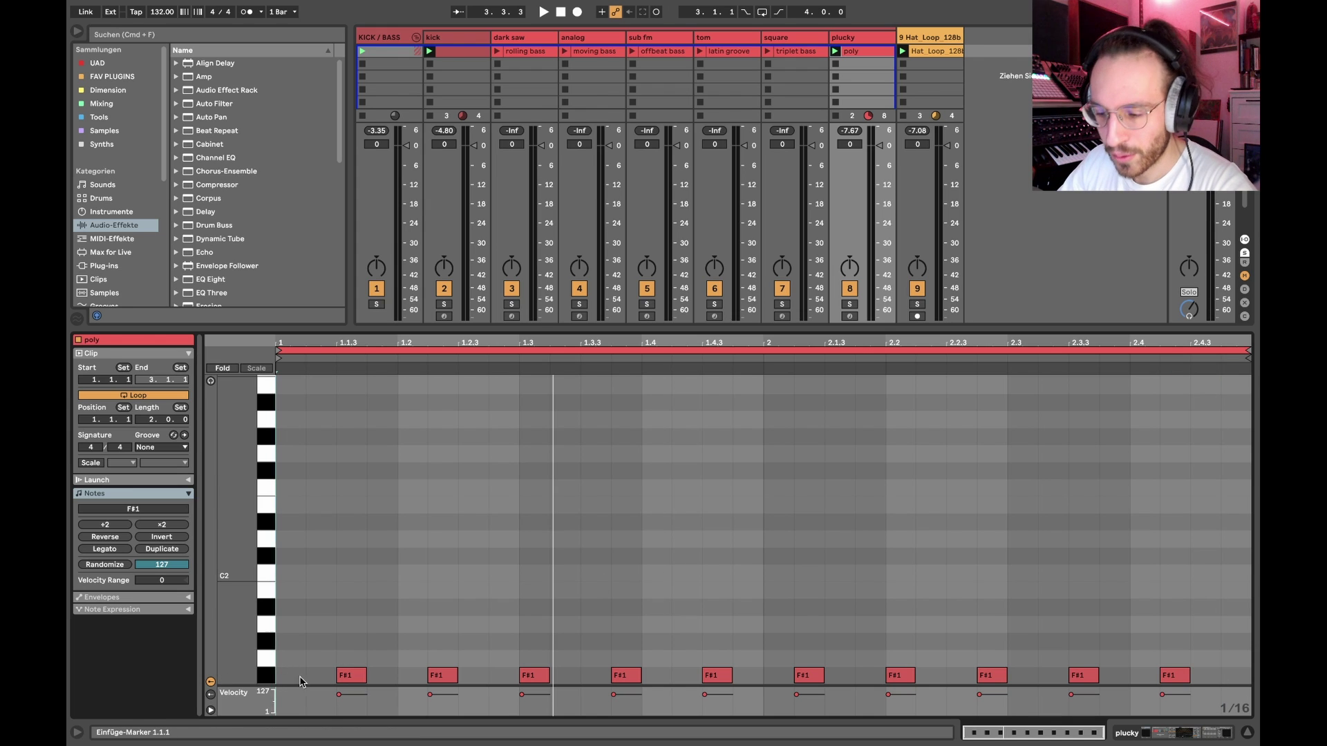
click(349, 675)
mouse_move(350, 745)
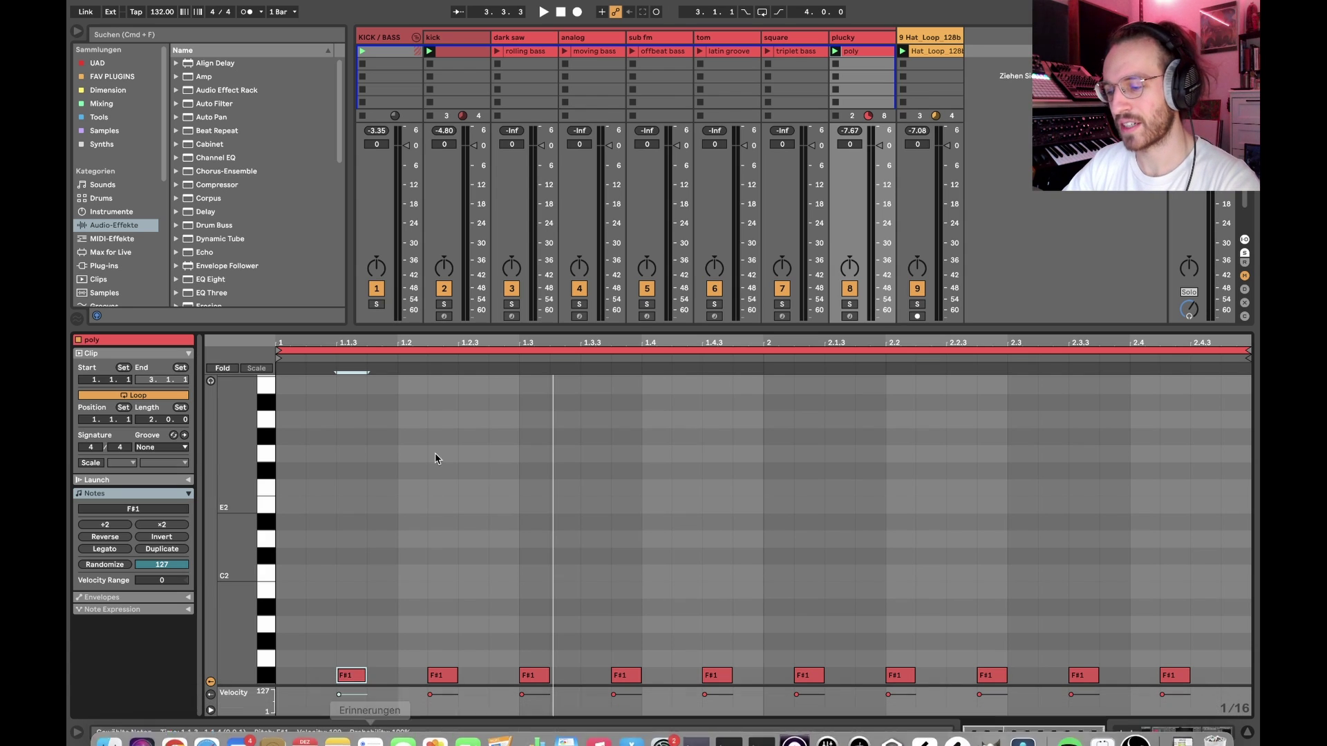
click(435, 504)
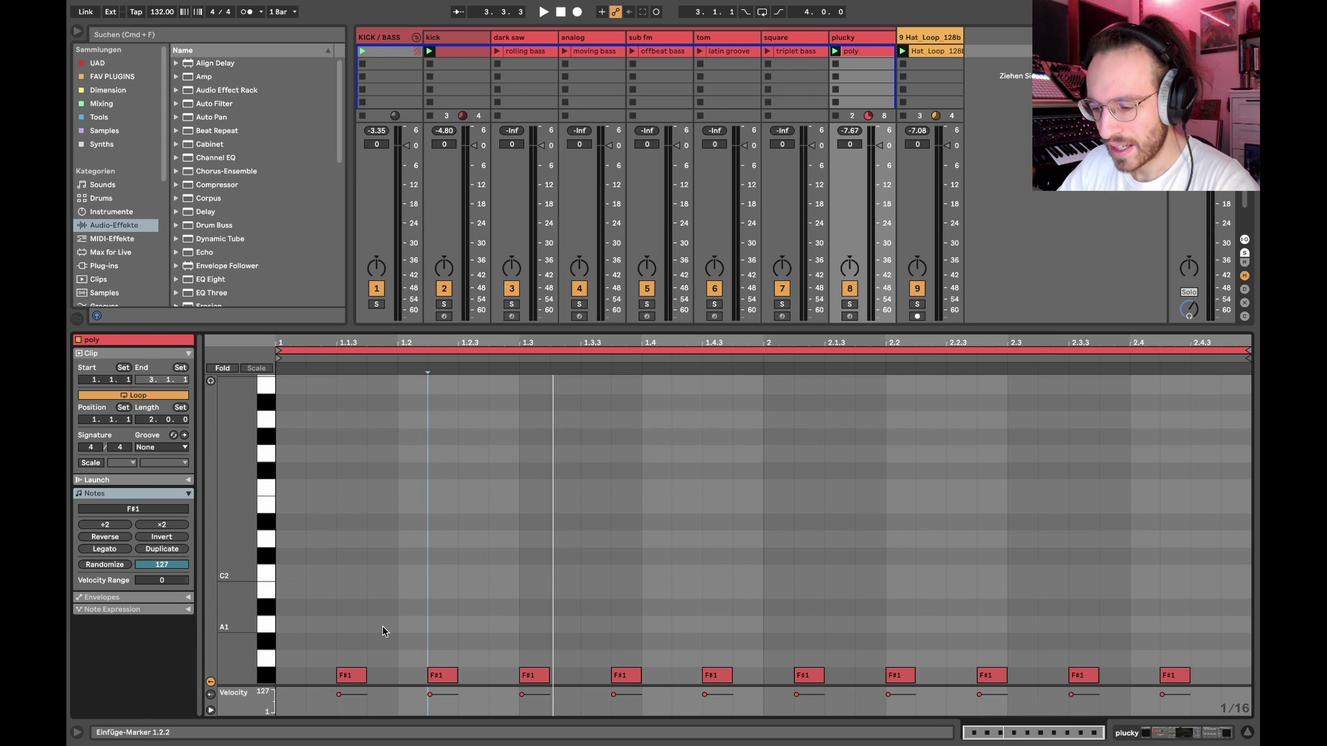
Play the poly clip with only its first bar looped, undo the loop change during playback, and stop.
drag(763, 545, 143, 734)
key(super+l)
key(space)
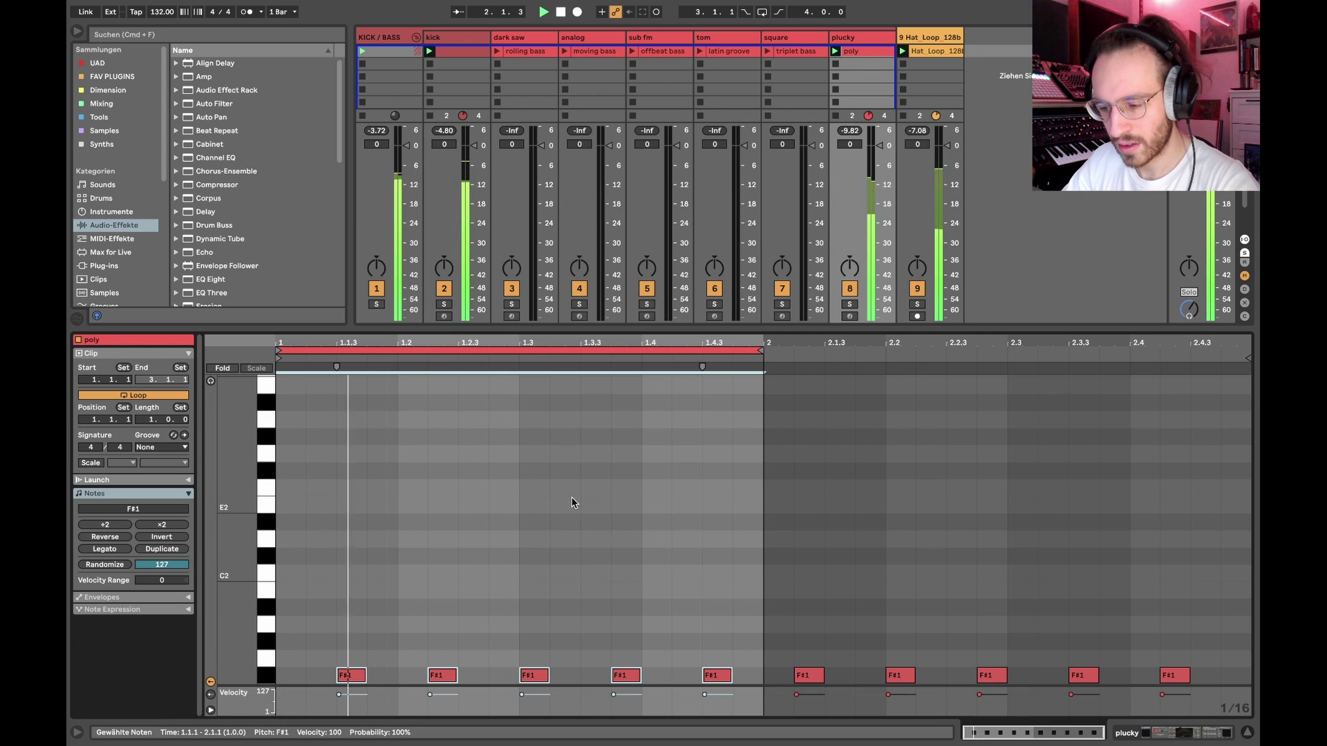
key(super+z)
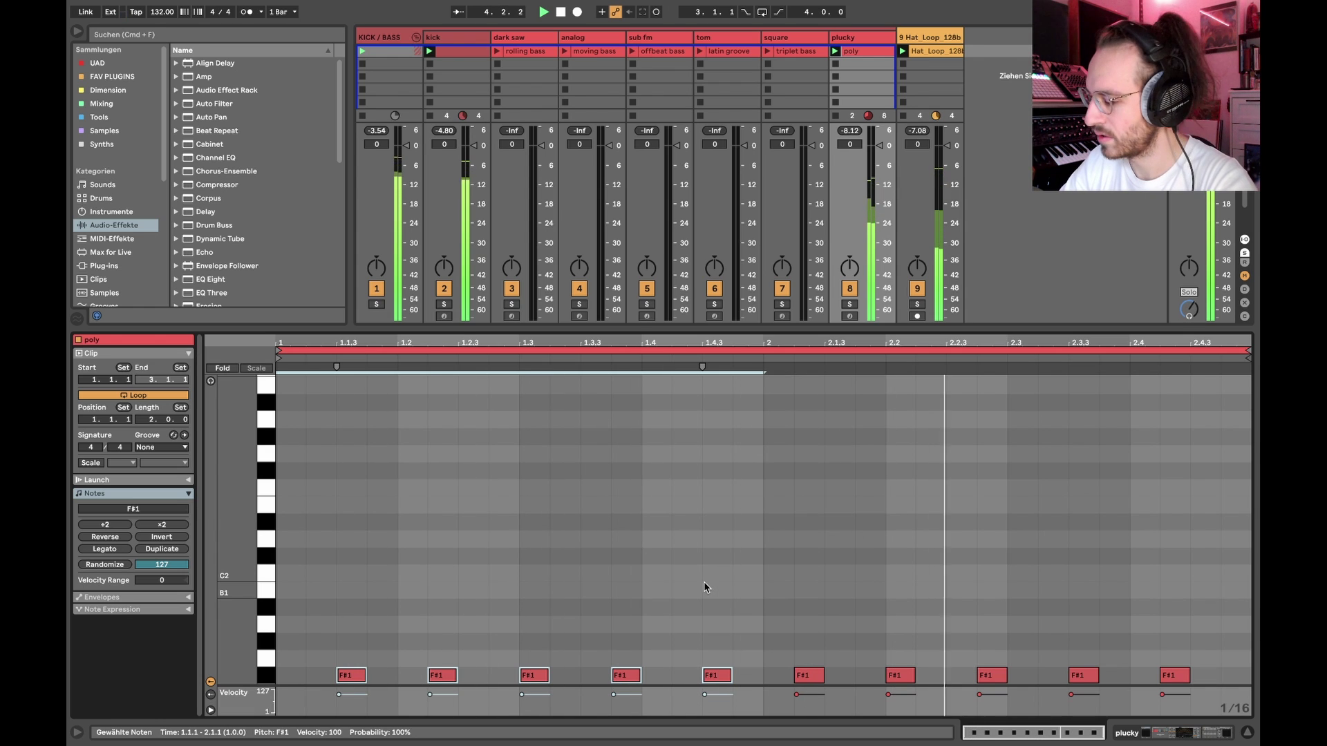
key(space)
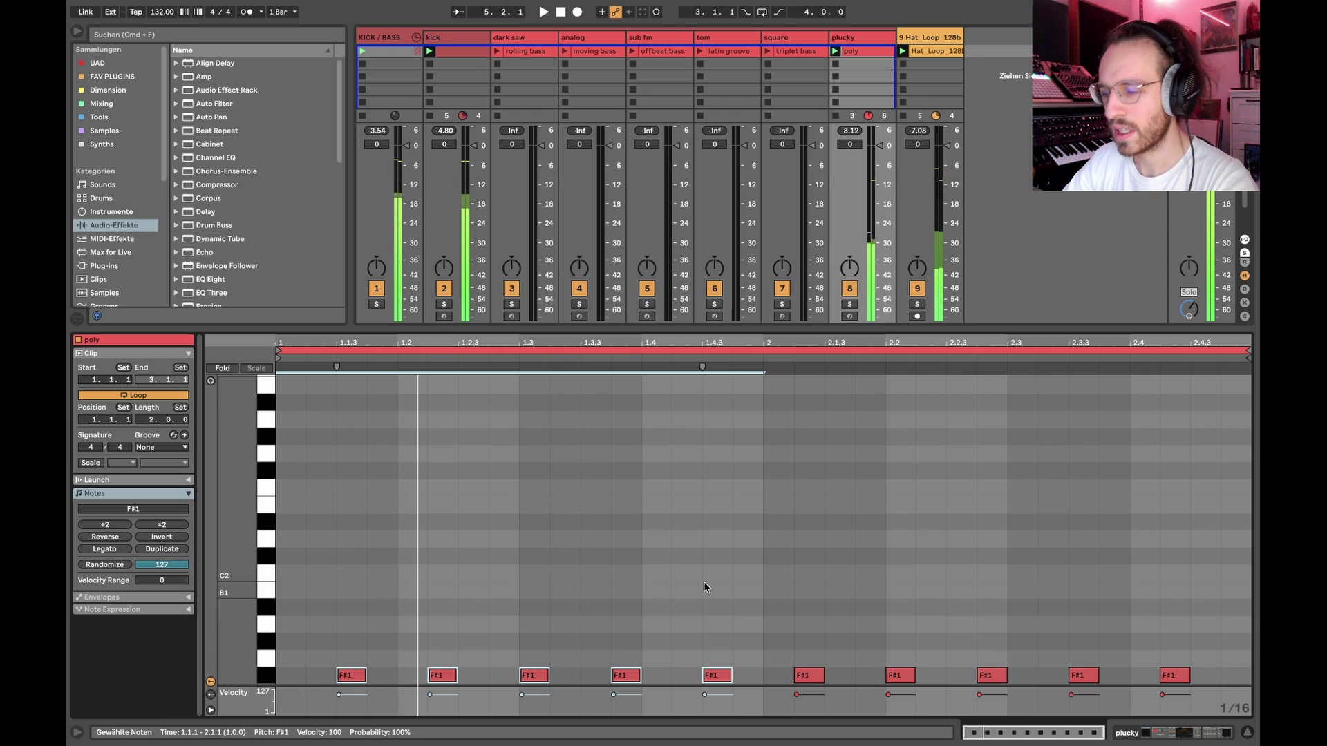
click(703, 582)
click(756, 543)
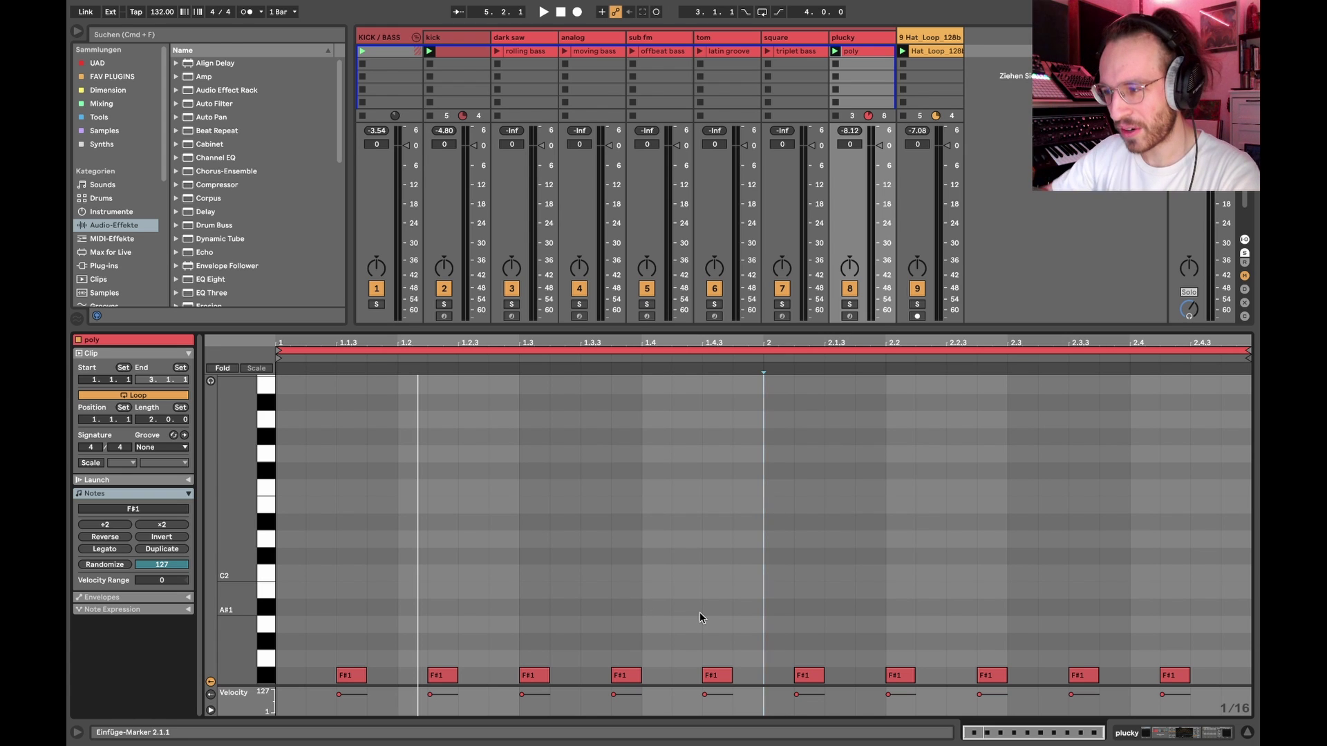
Inspect the plucky track's Serum patch, including envelope 2 and the effects page, and close the plugin window.
key(shift+Tab)
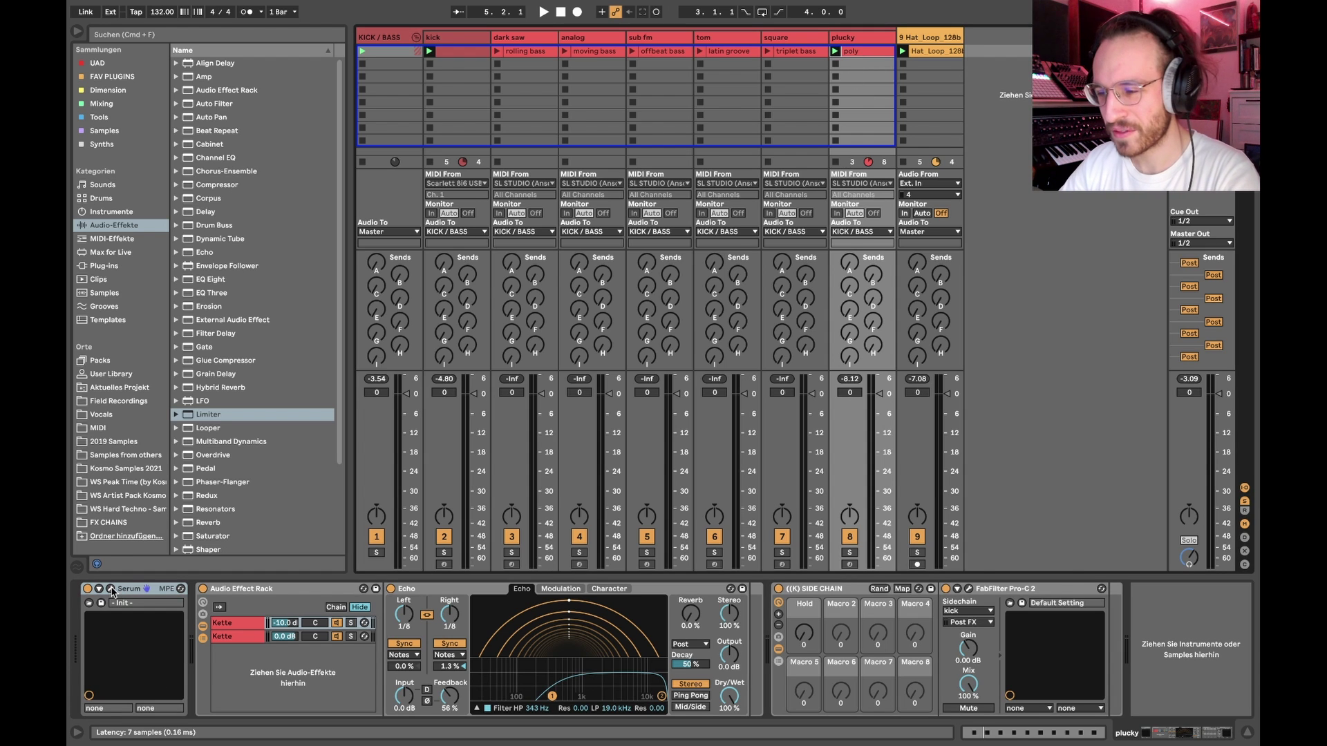
click(111, 590)
drag(659, 63, 560, 47)
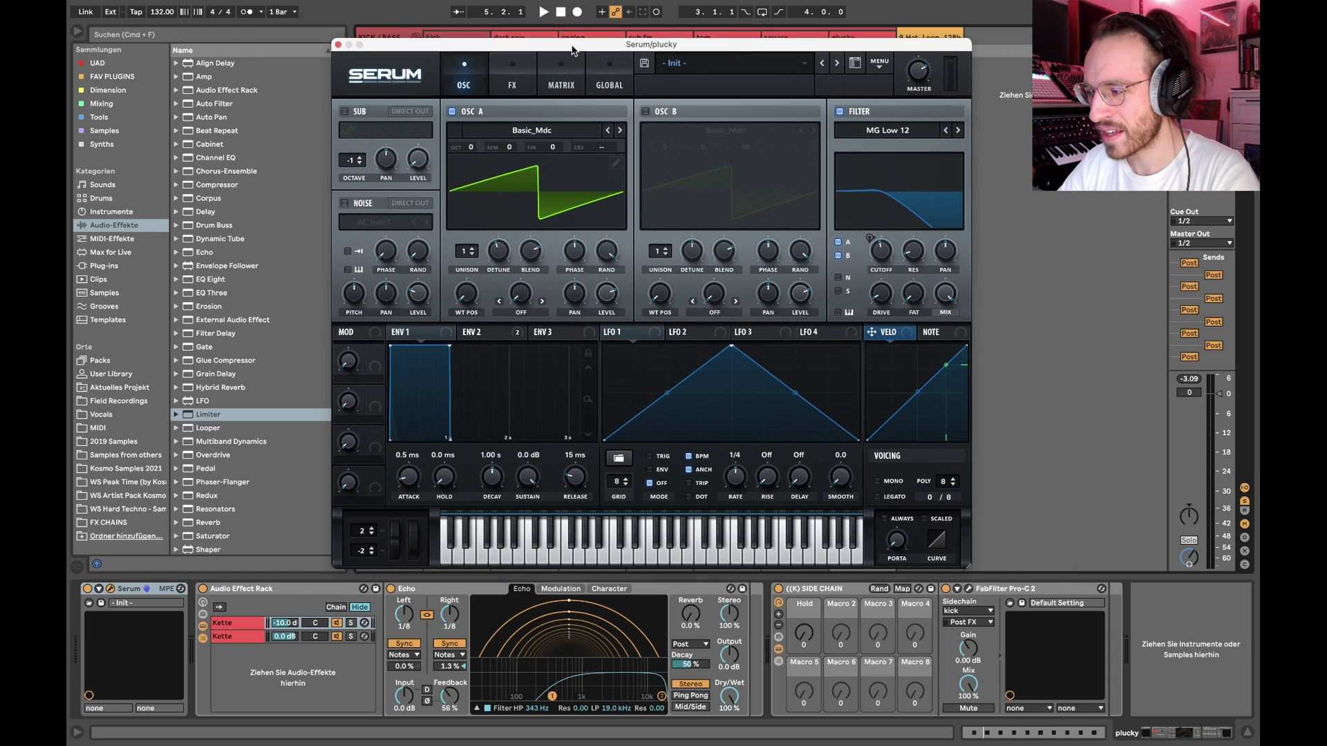
click(483, 327)
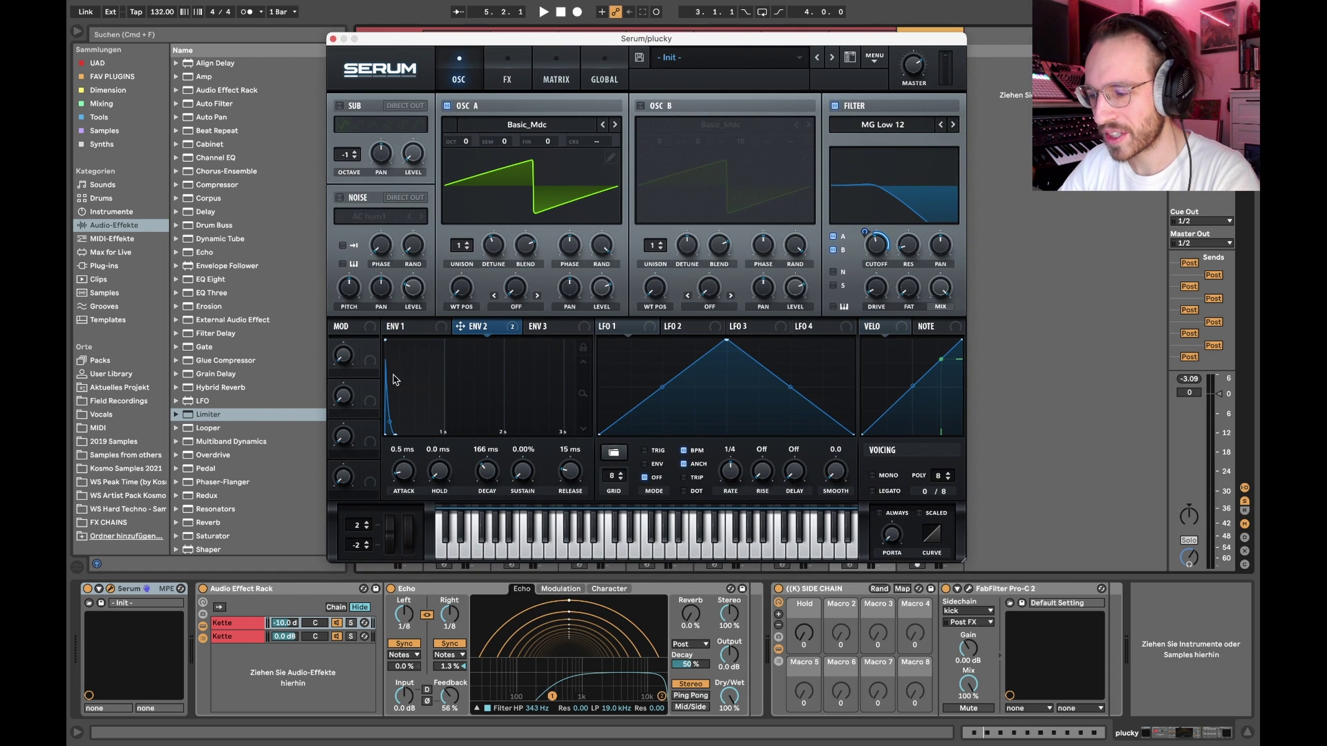
click(510, 81)
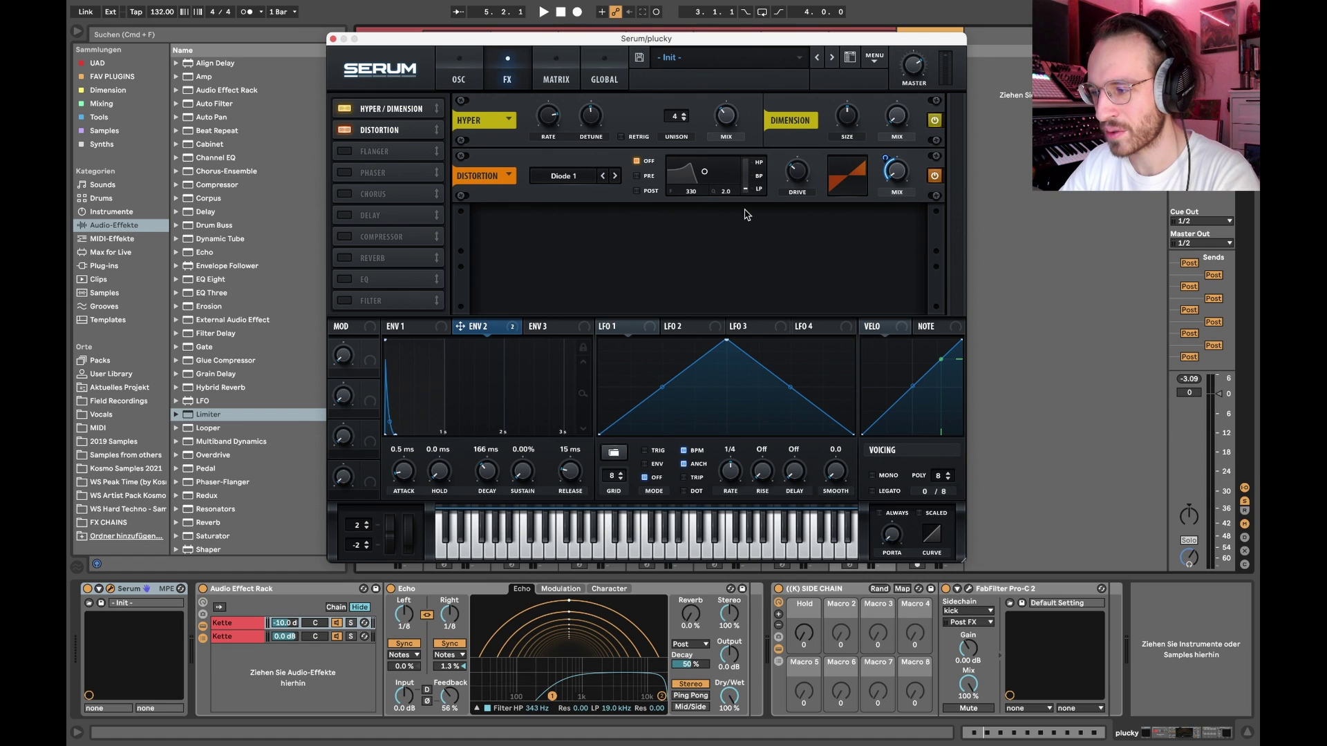
click(458, 82)
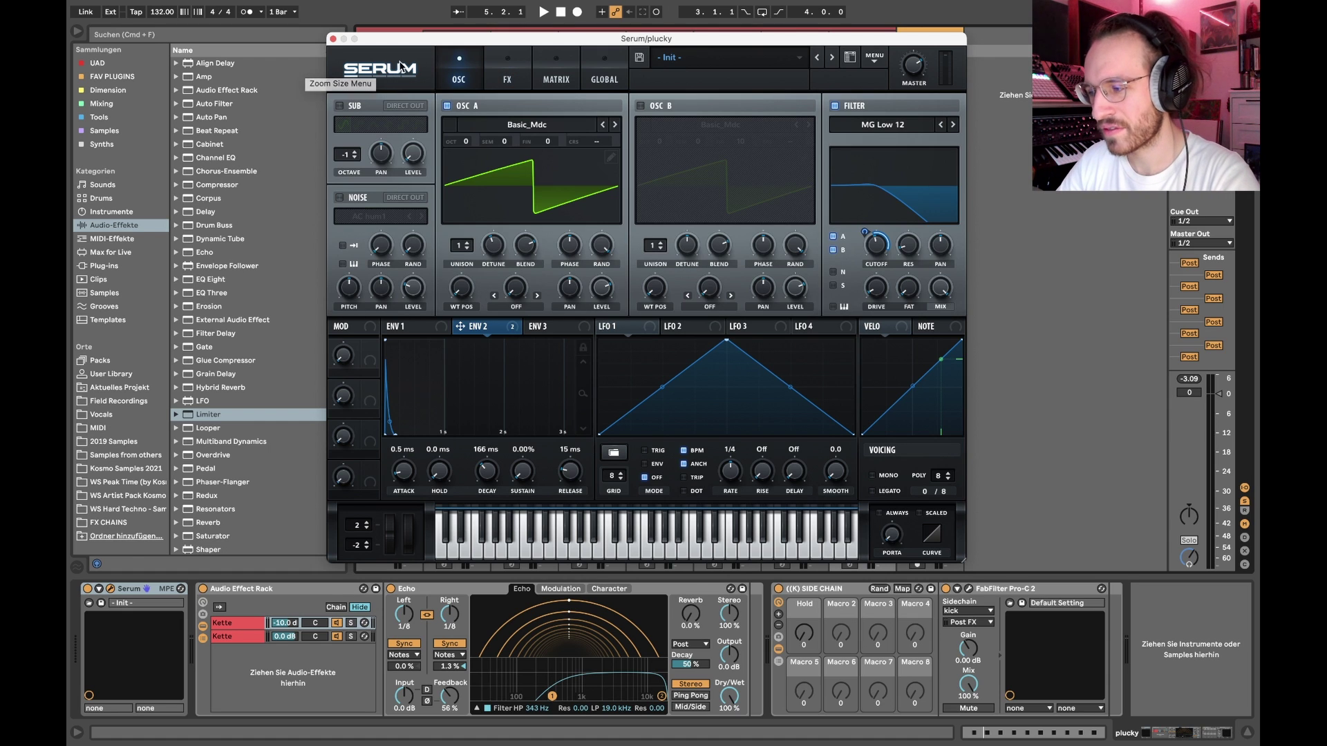
click(333, 39)
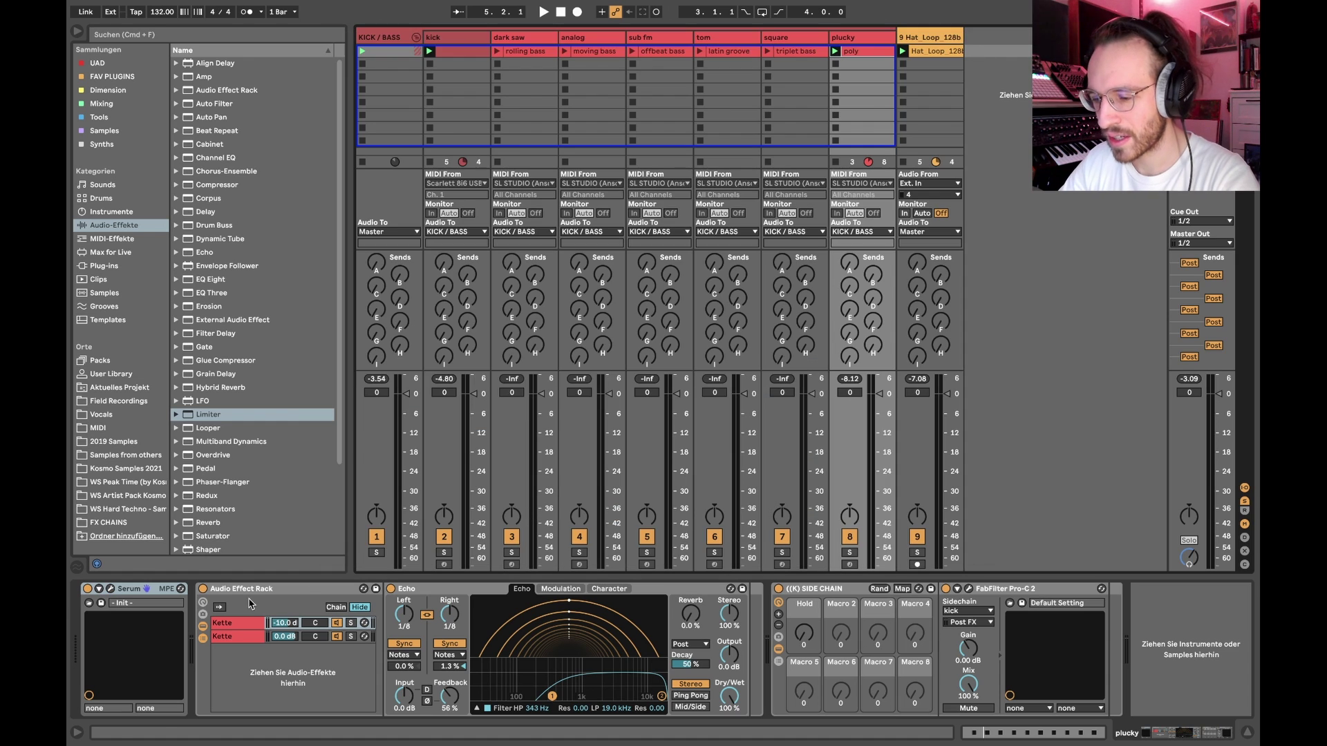
Solo the plucky track, audition it with the Audio Effect Rack bypassed, and turn the rack back on.
click(203, 588)
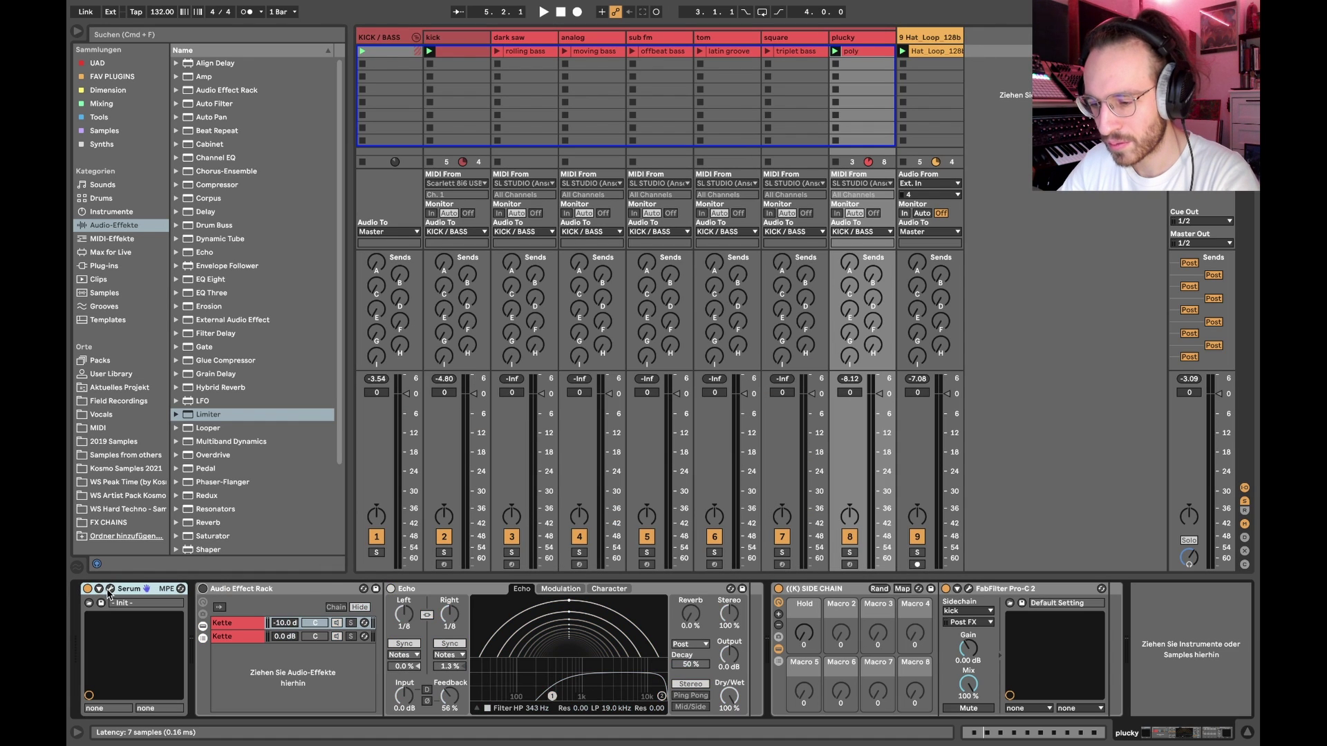
click(849, 553)
key(space)
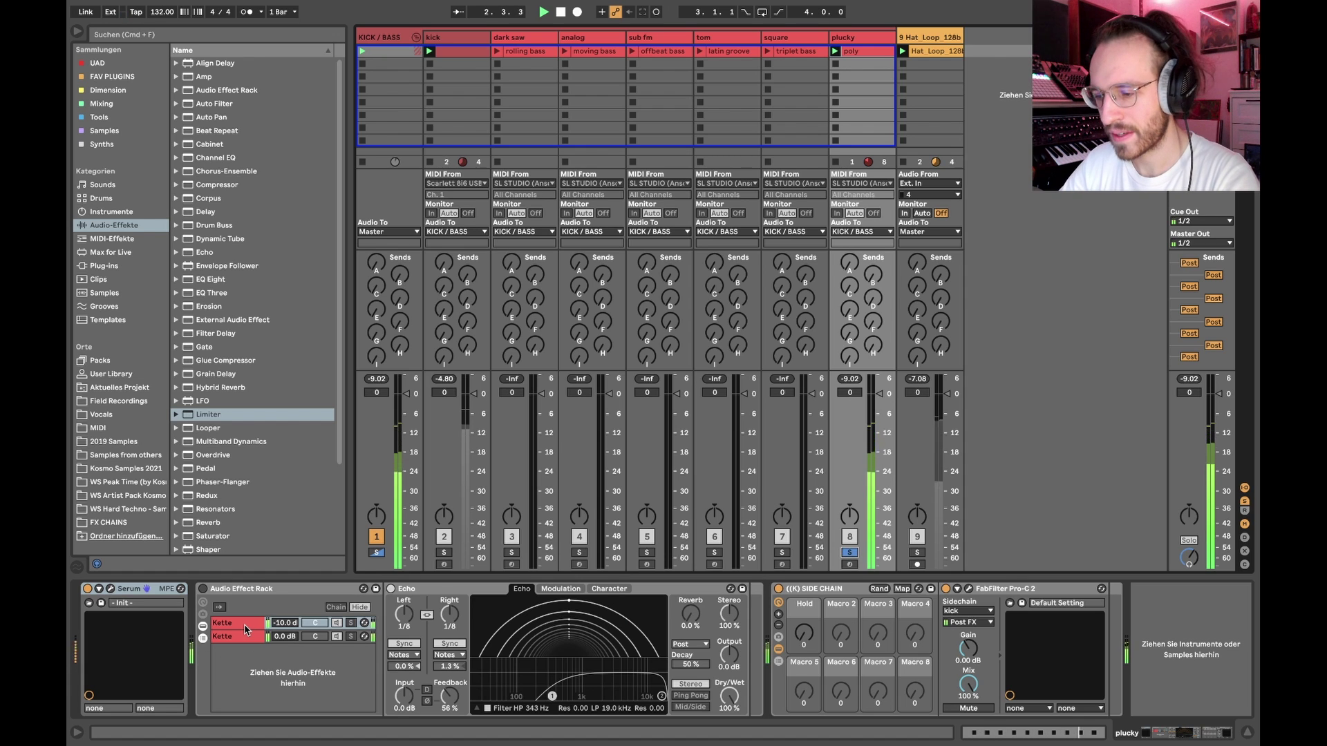
key(space)
click(203, 589)
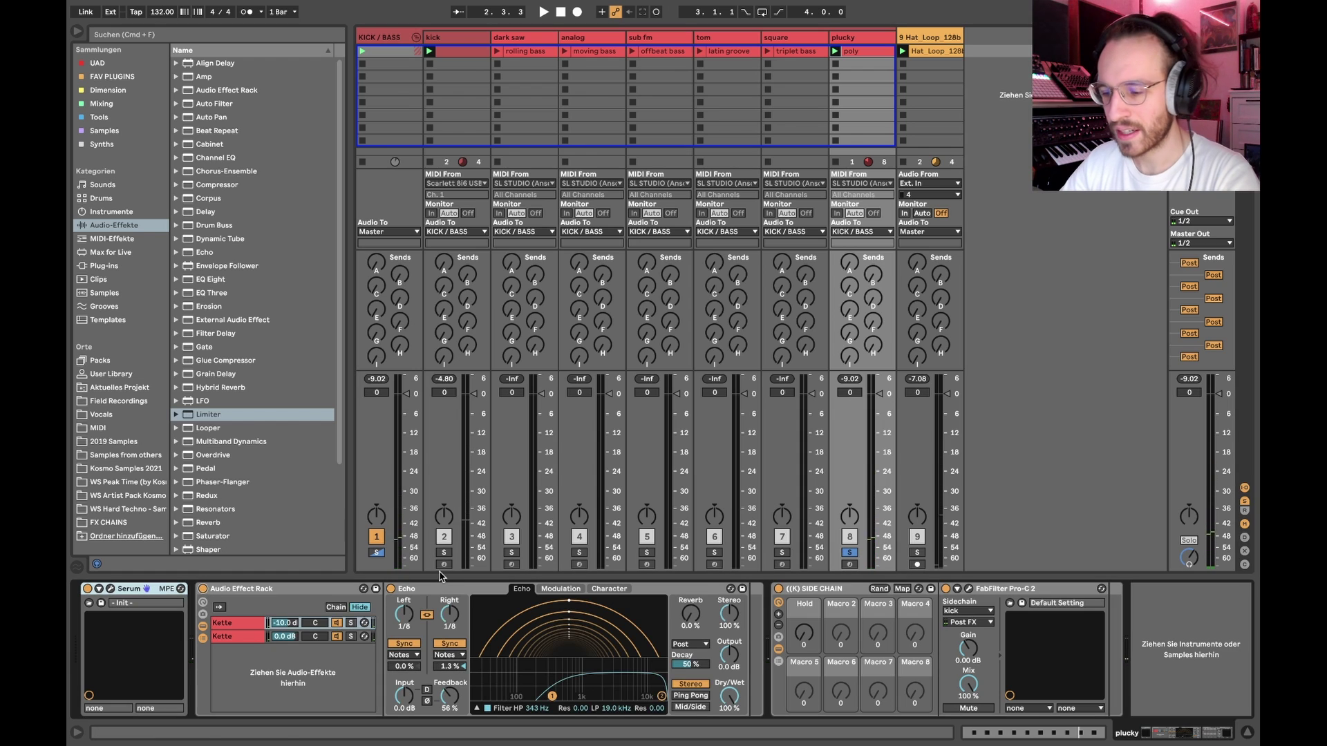
Audition the soloed plucky track, check its poly clip, and set the Echo's 1/8 delay mode to Dotted.
key(space)
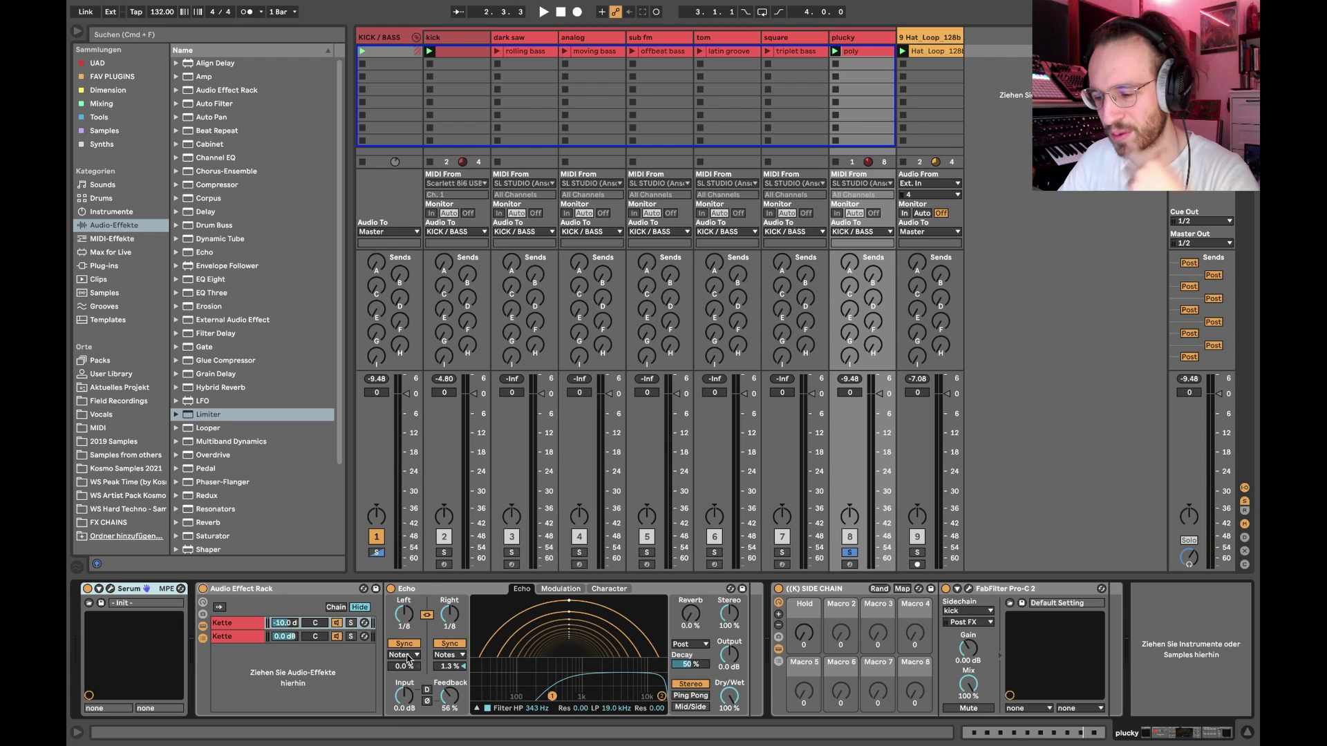
click(445, 626)
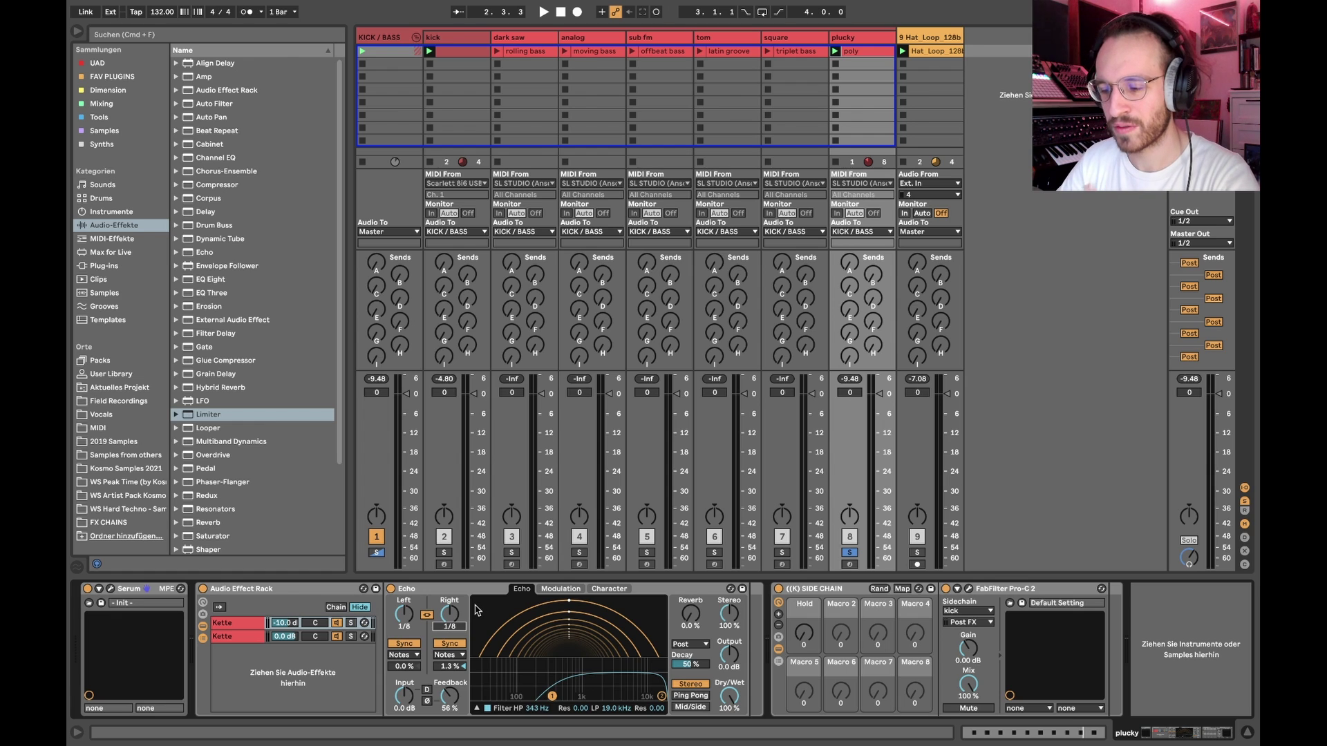
double_click(853, 50)
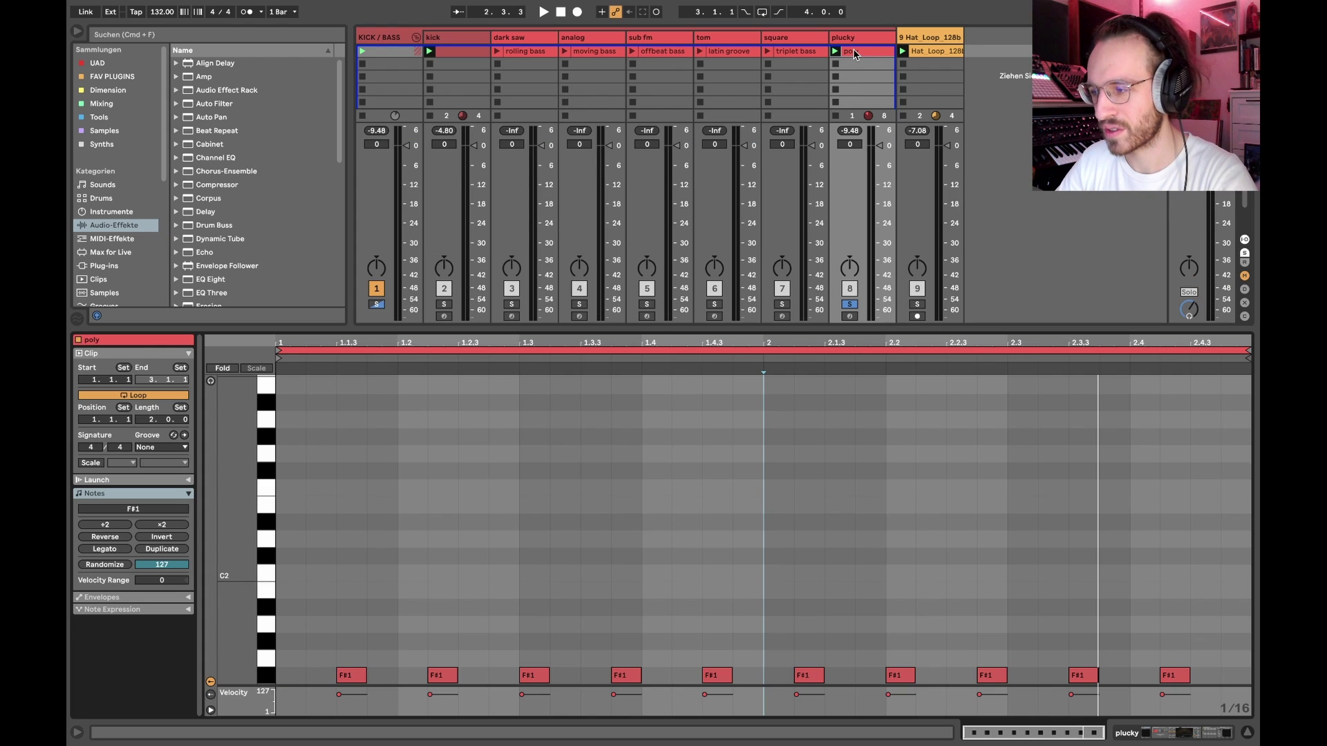
key(shift+Tab)
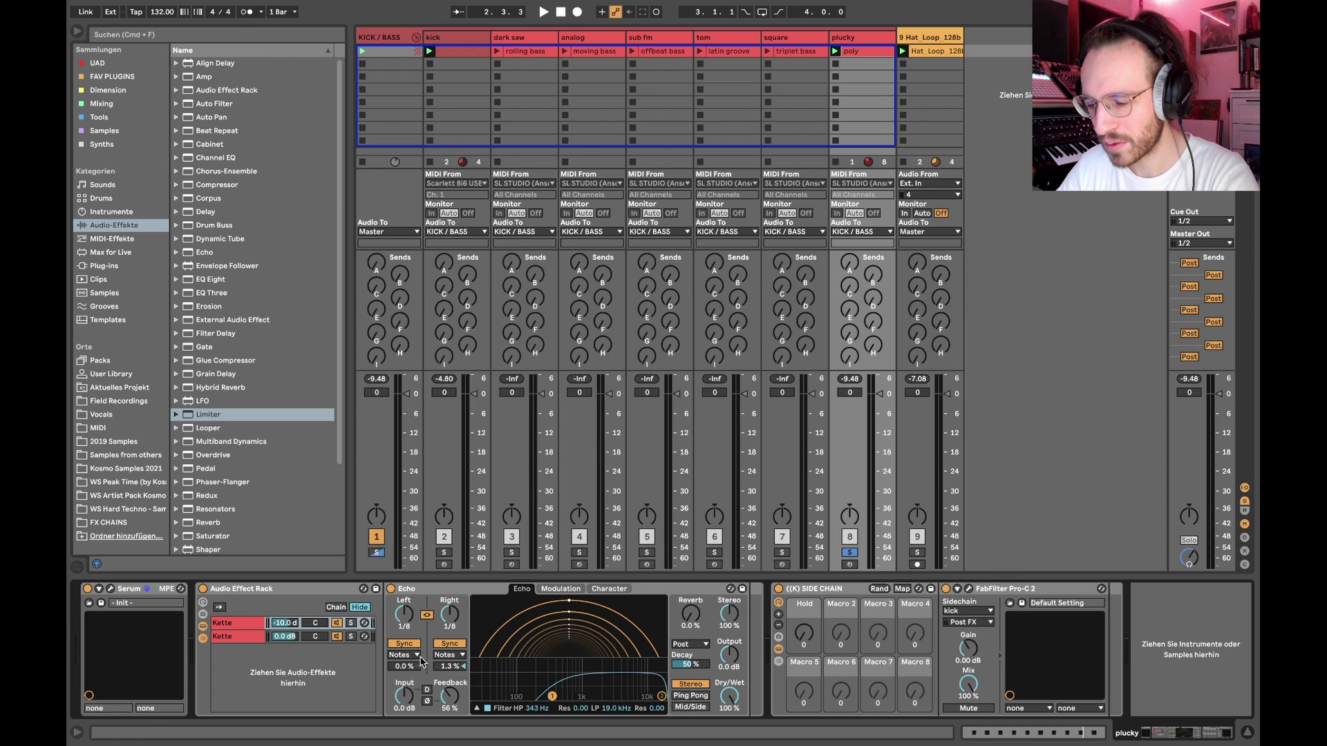
click(418, 656)
click(405, 689)
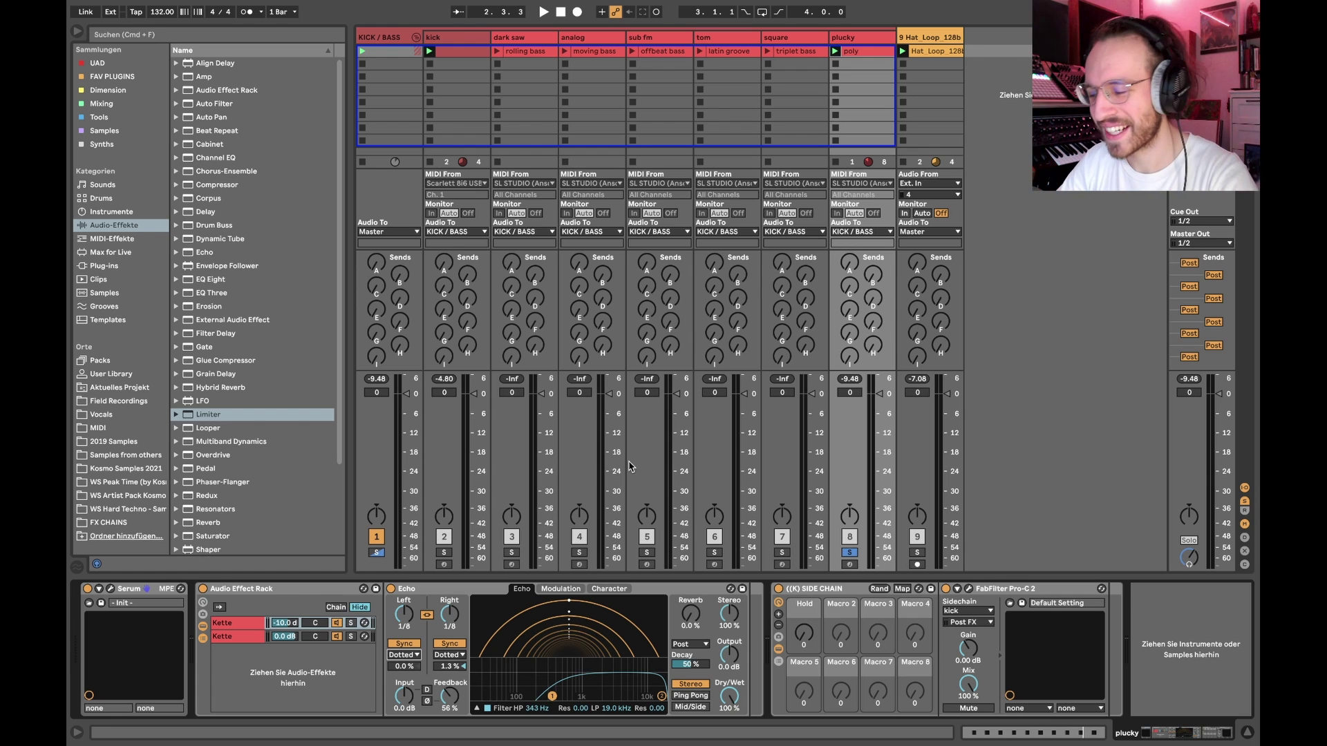
Open the poly clip and examine the spacing of its first three F#1 notes.
double_click(857, 49)
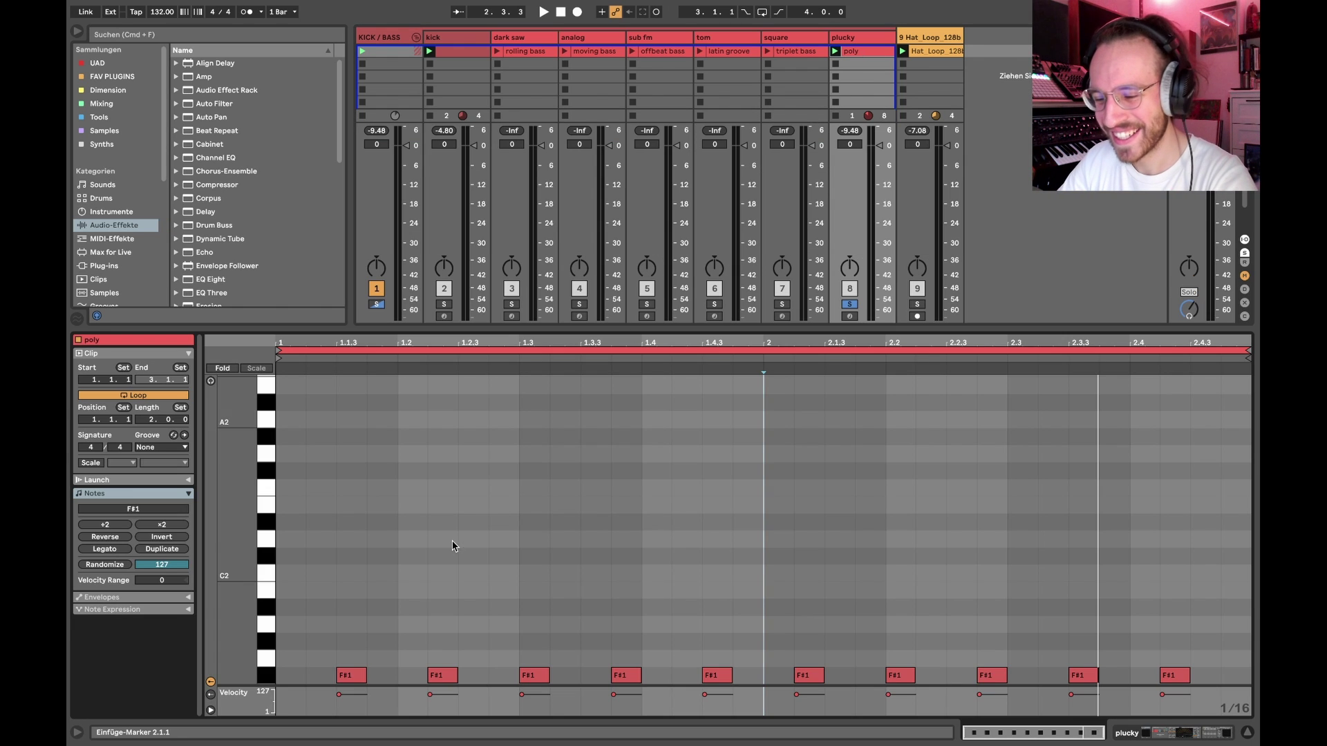
click(351, 675)
click(431, 643)
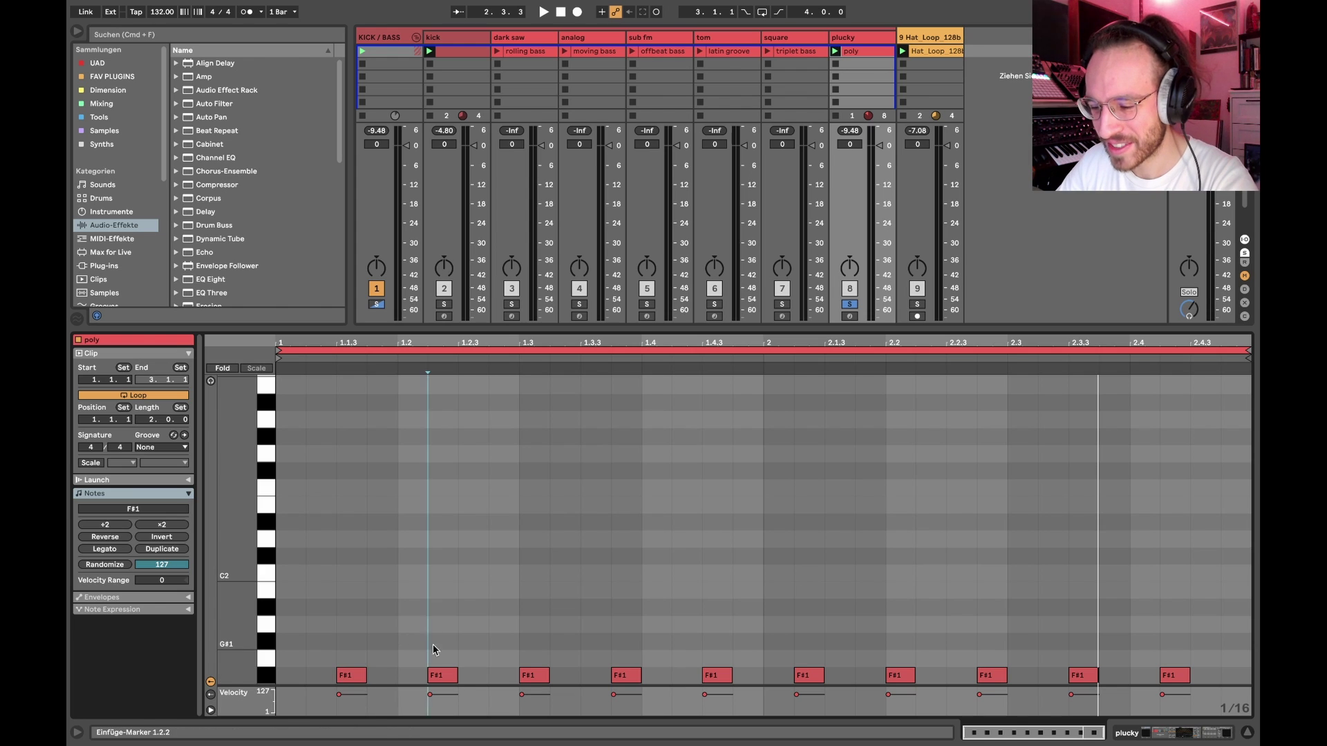
click(437, 675)
click(559, 643)
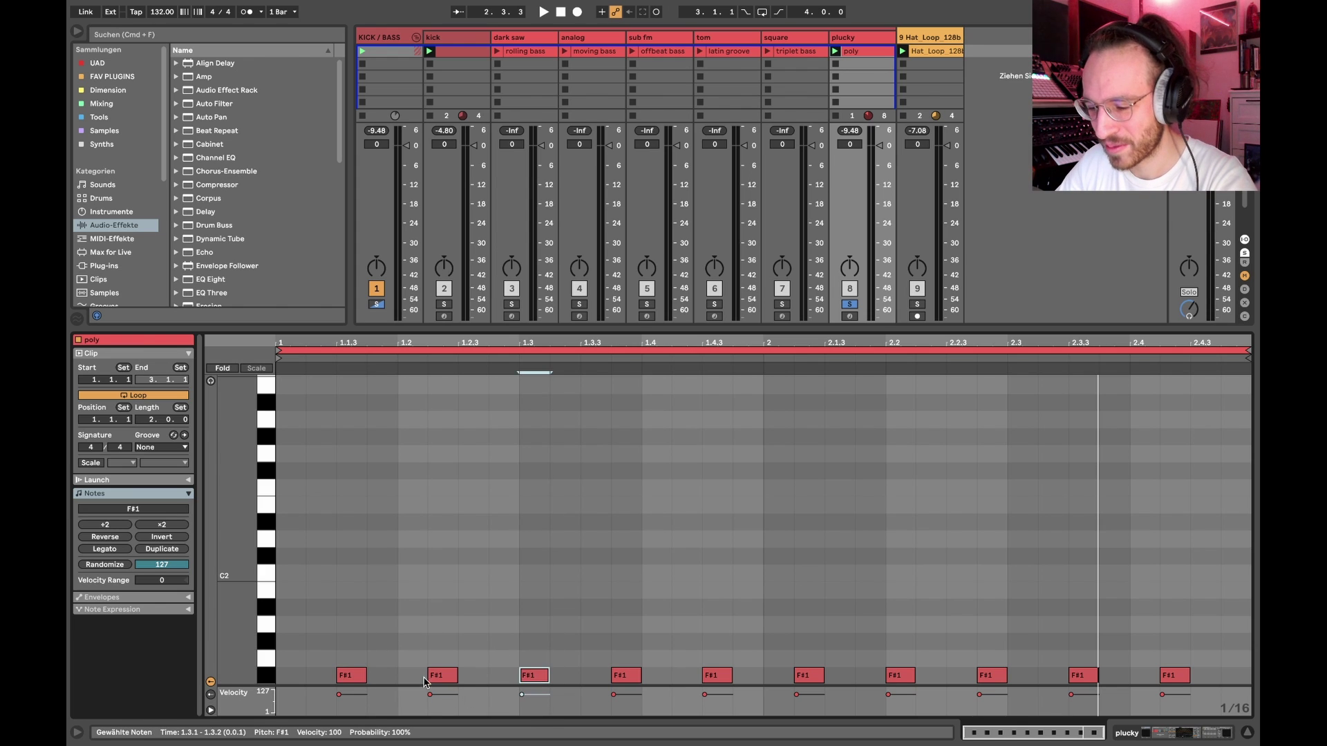
Draw a rising run of example notes starting with G1, G#1 and A#1 above the F#1 notes, and delete them.
double_click(446, 657)
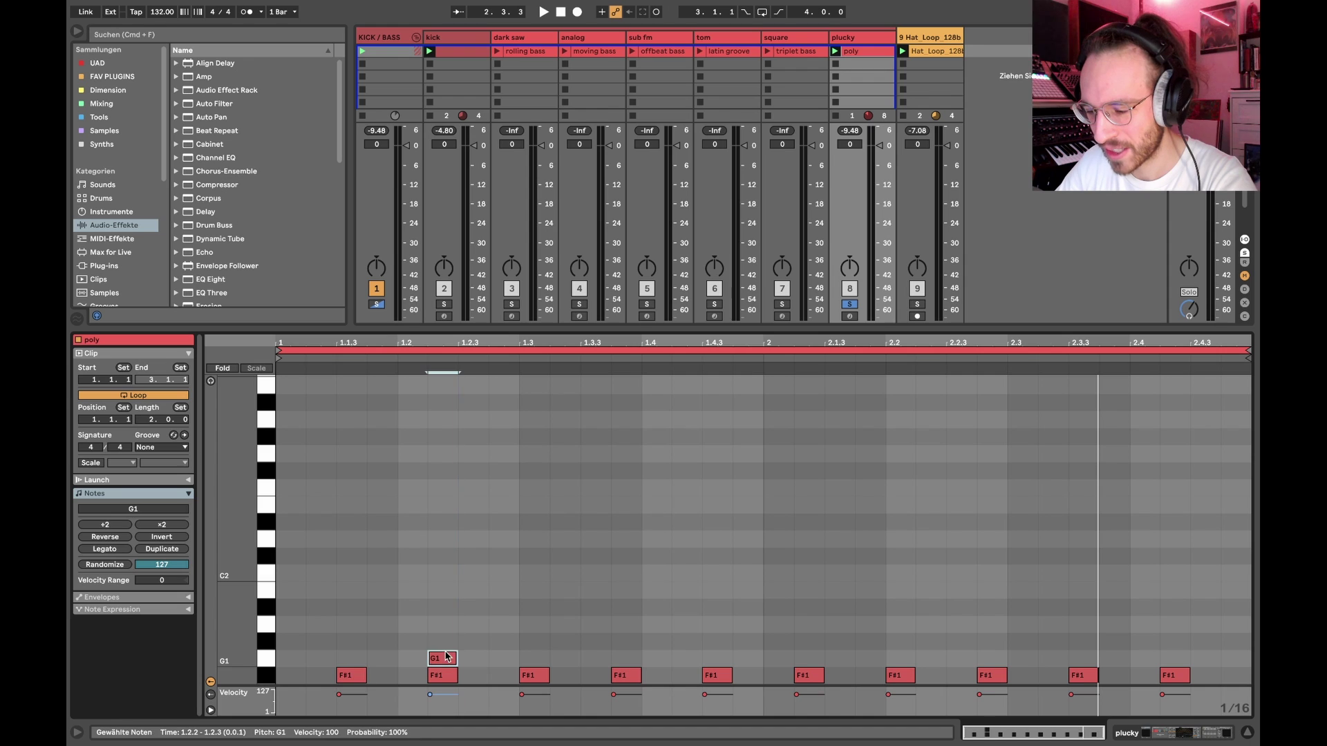
double_click(534, 641)
double_click(600, 607)
key(Right)
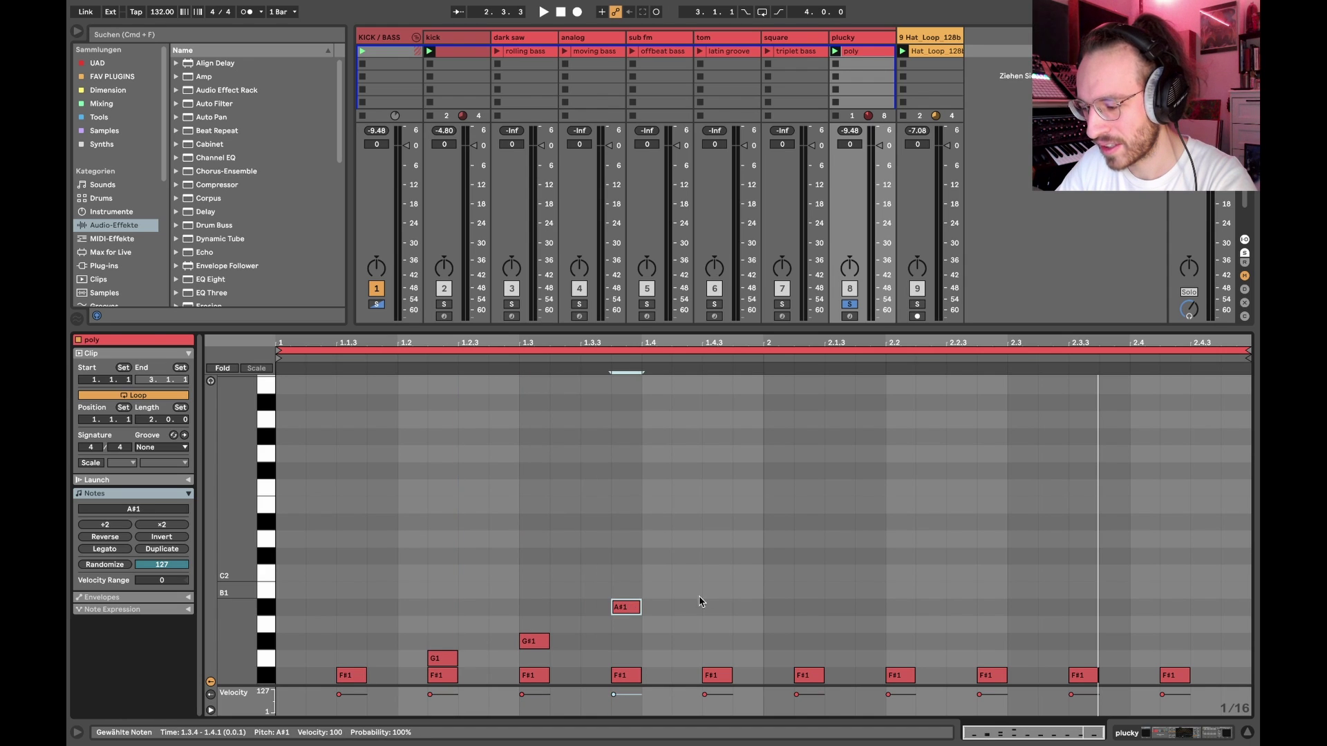
double_click(717, 589)
click(760, 575)
drag(423, 674, 414, 662)
key(Delete)
Audition the plucky track with the dotted Echo delay, and set the delay mode to Notes.
key(shift+Tab)
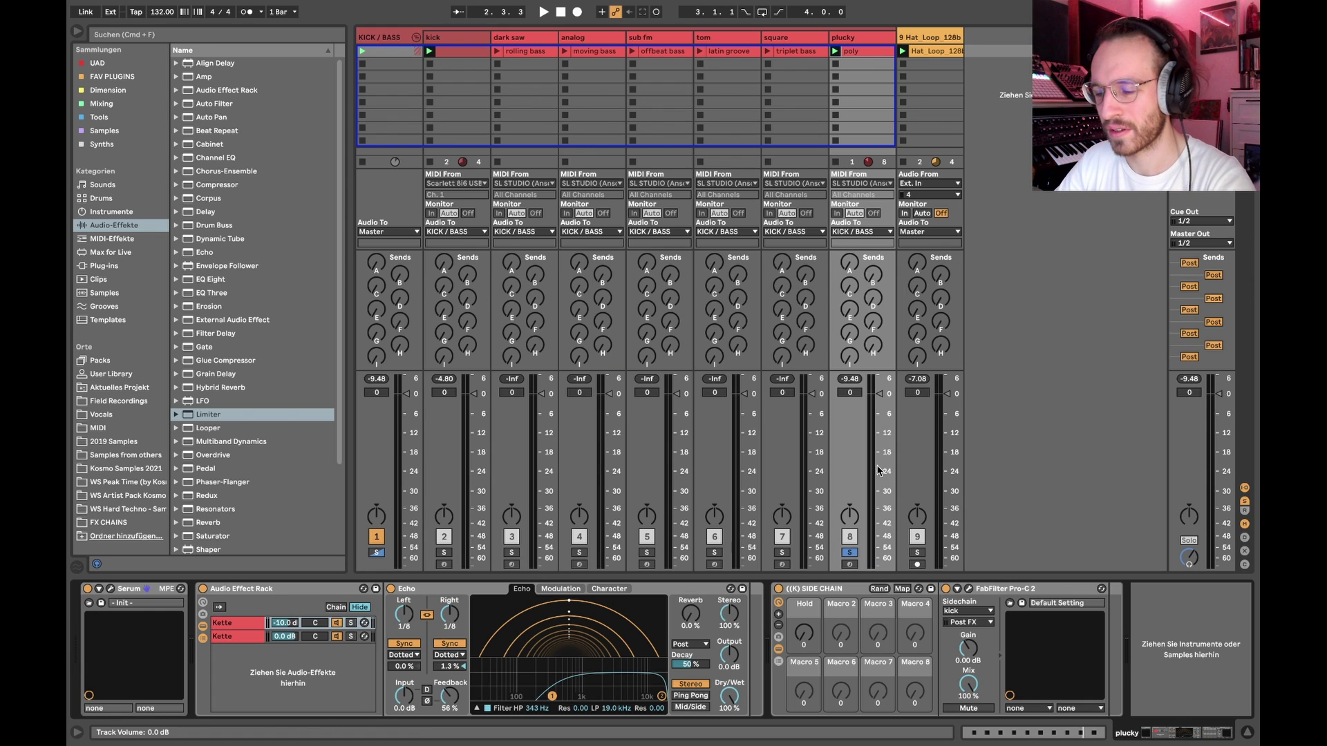
key(space)
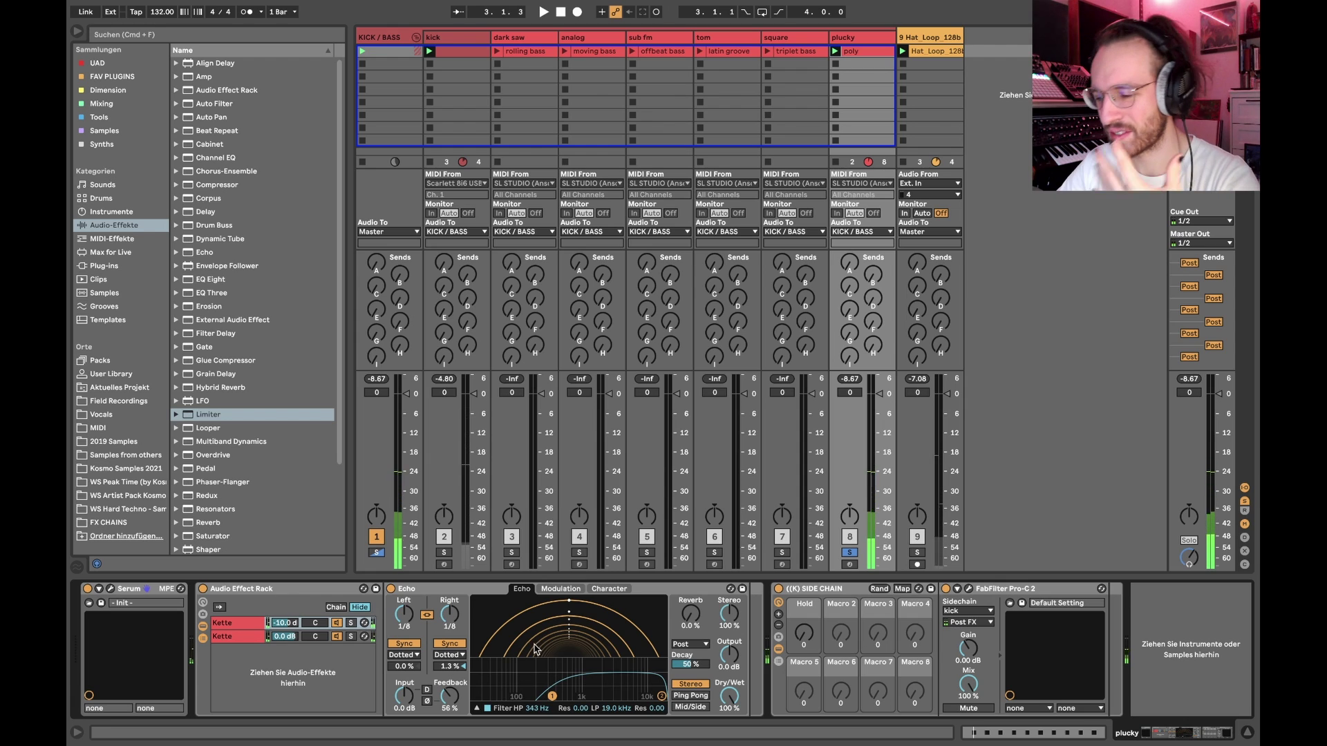
click(450, 654)
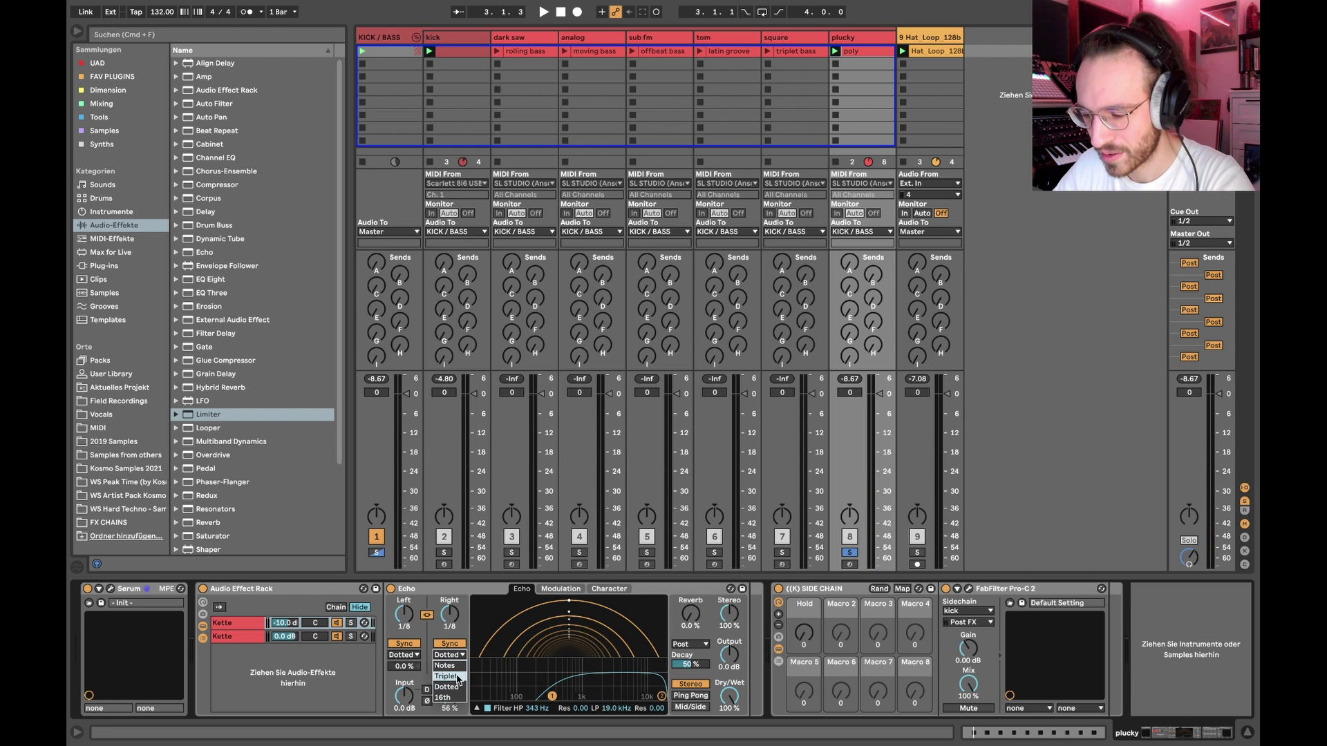
click(457, 672)
Draw example echo notes in the poly clip, G1 at 1.2 and 1.2.4 and G#1 at 1.2.3, and delete all three.
key(shift+Tab)
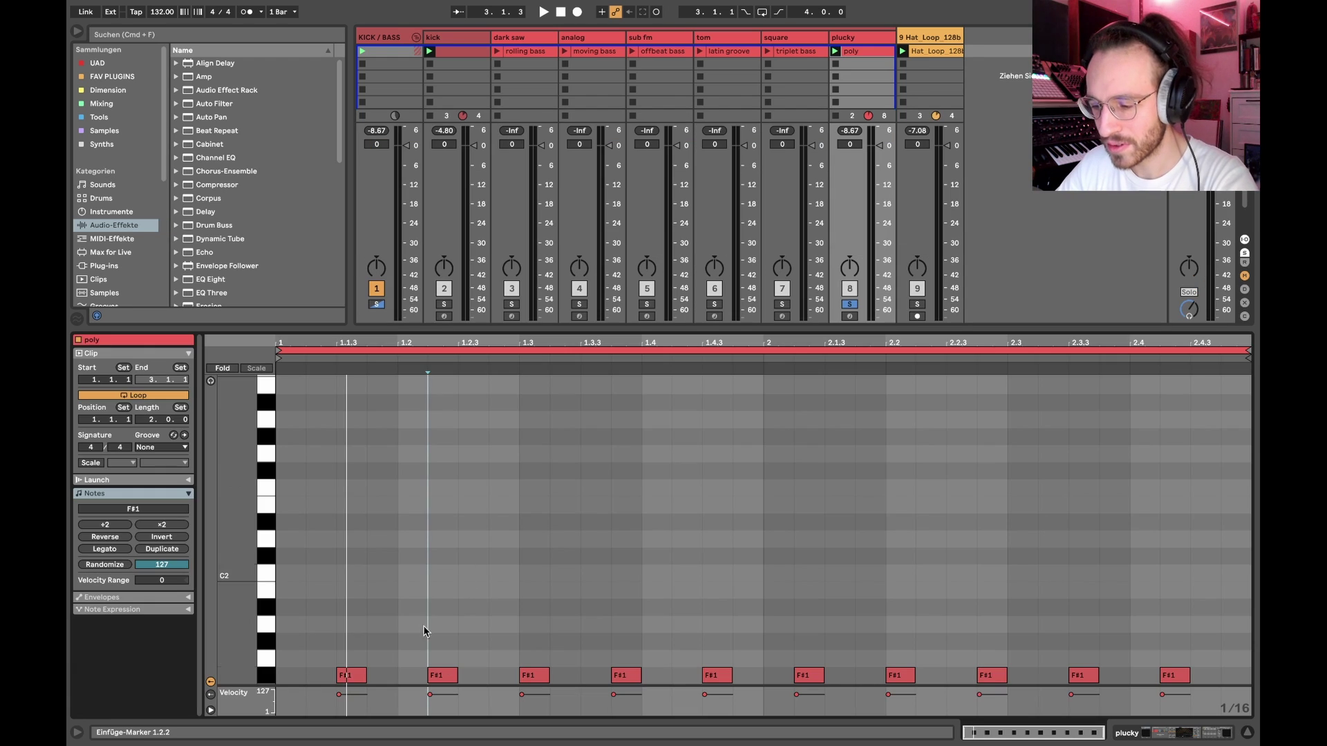
click(351, 676)
double_click(416, 659)
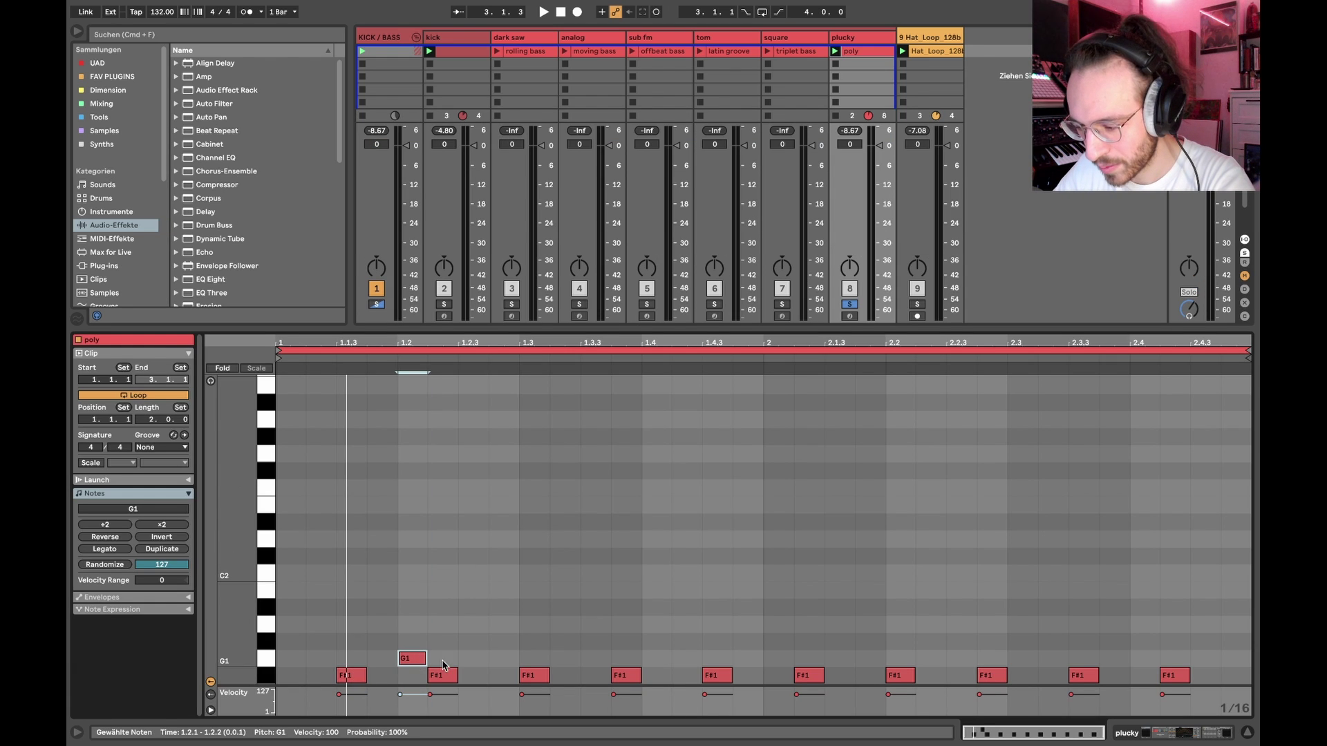
double_click(495, 659)
click(415, 662)
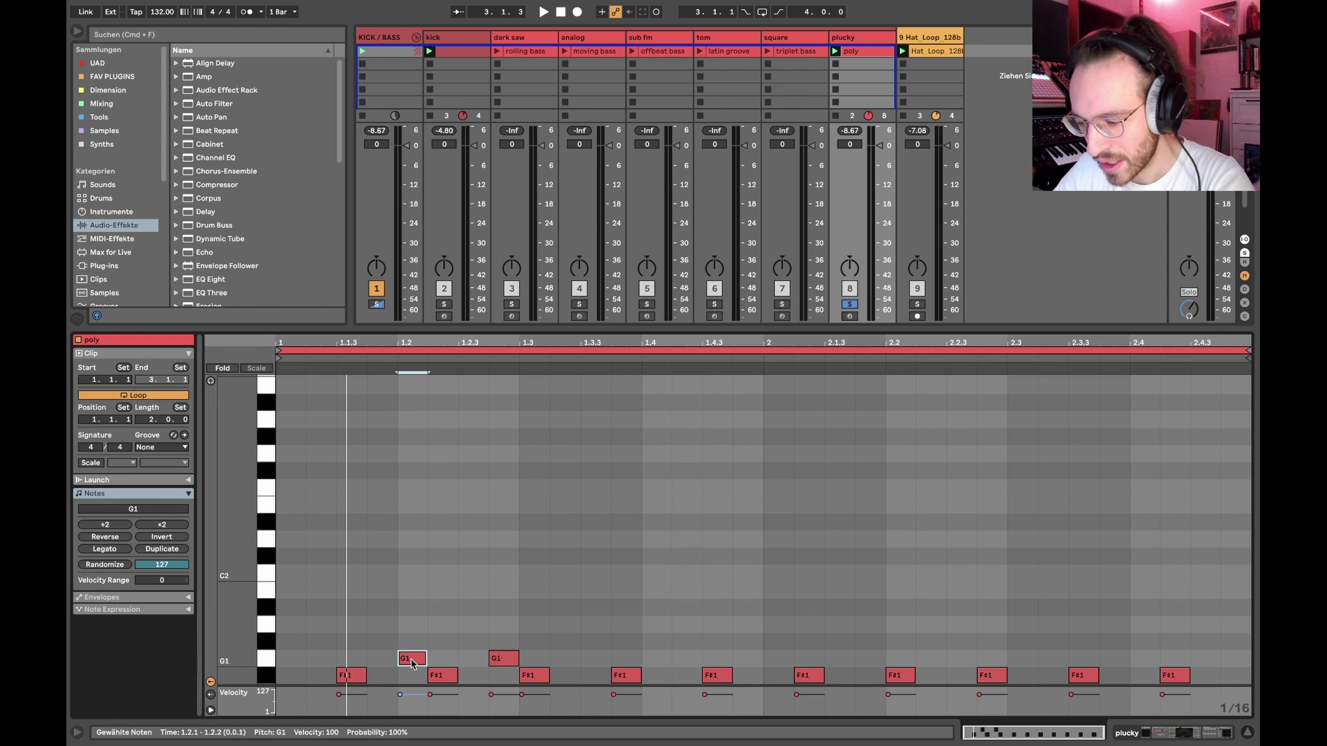
double_click(474, 642)
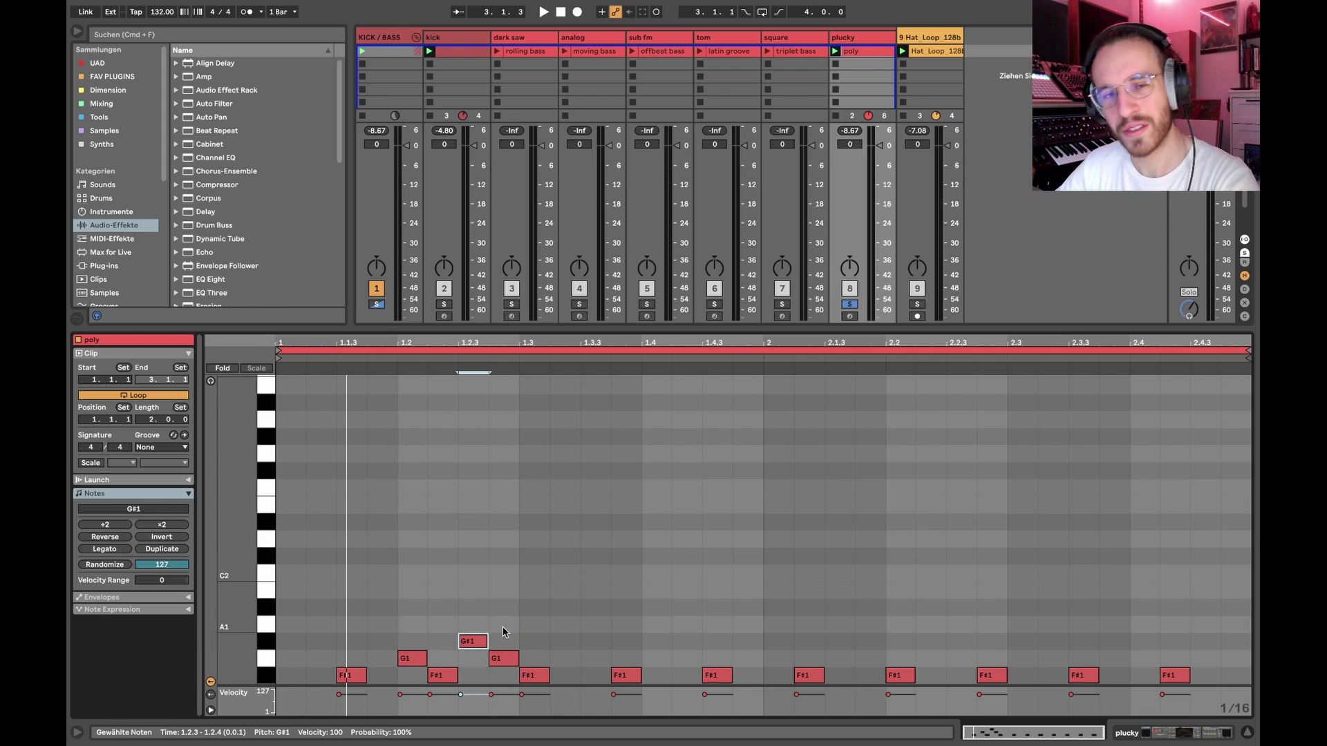
drag(380, 643, 541, 660)
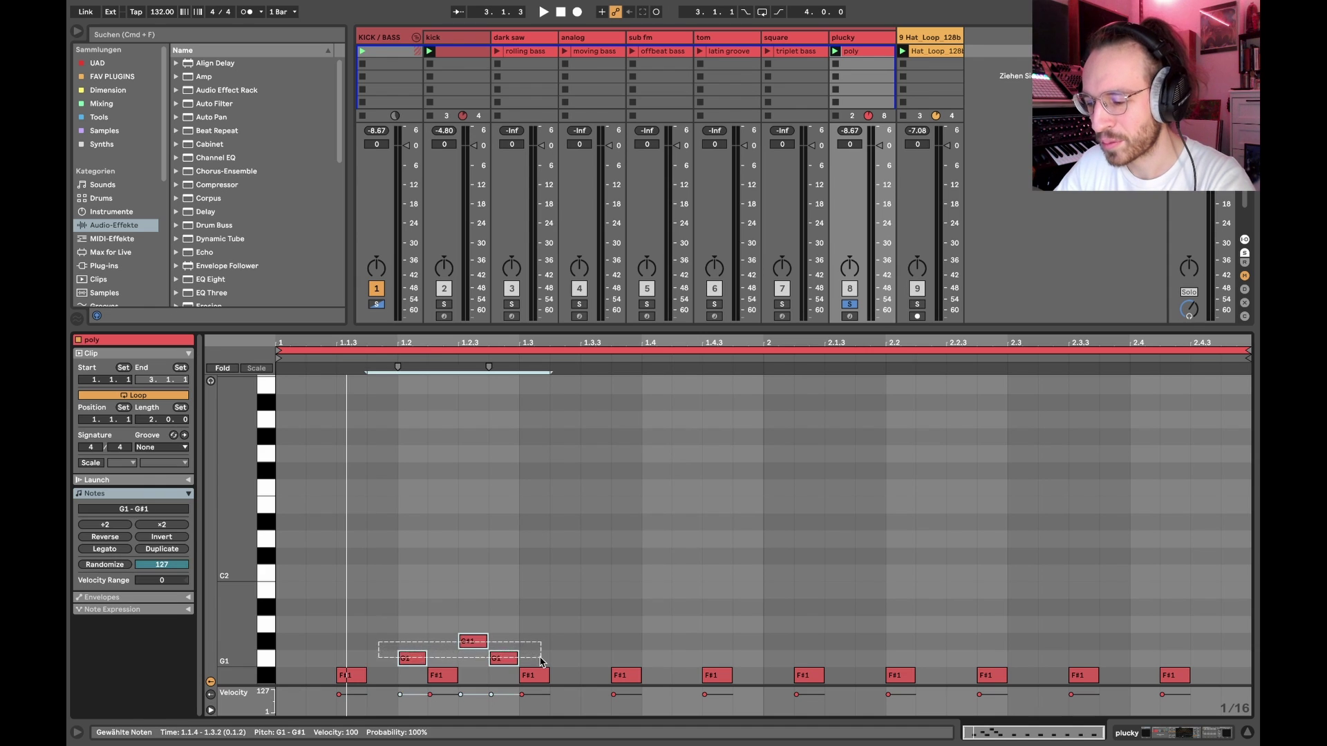
key(Delete)
Play the plucky track together with the soloed kick, and unsolo the plucky track.
key(shift+Tab)
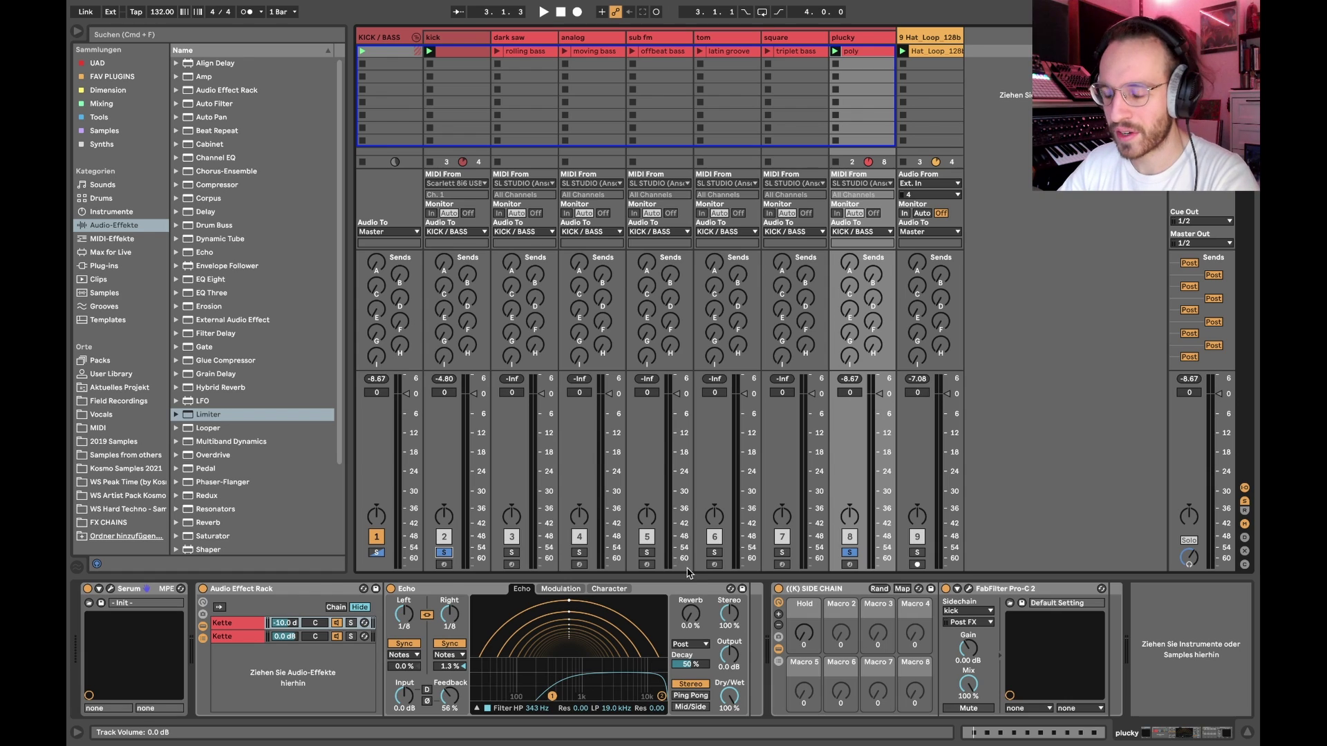
key(space)
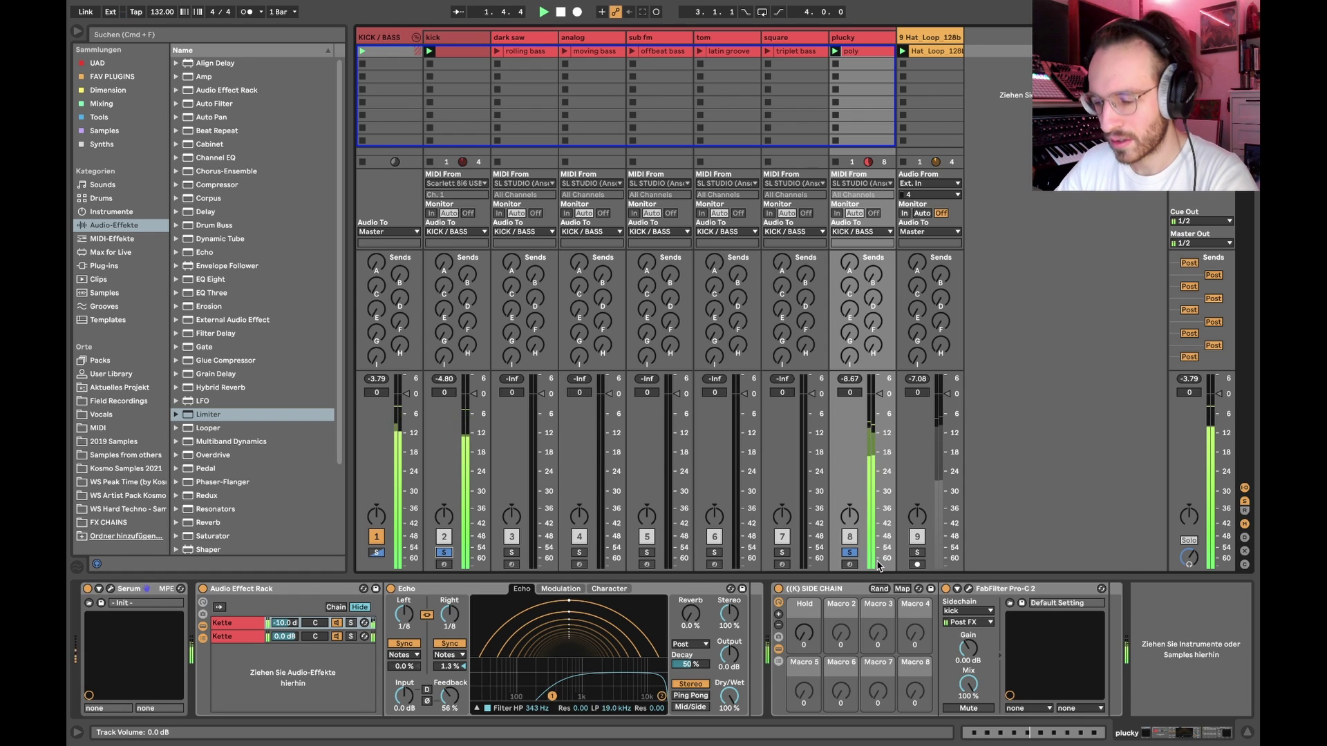
click(852, 558)
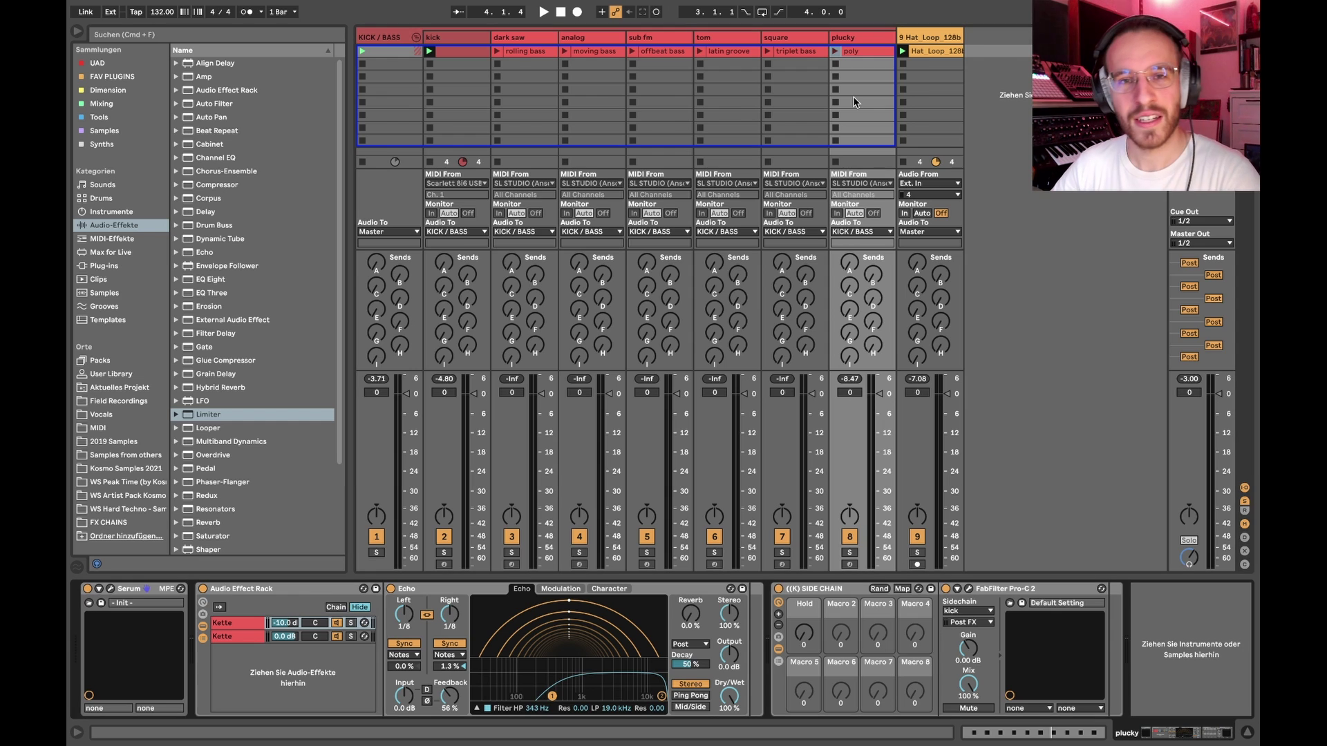
Open the poly clip to show its two-bar F#1 note pattern.
double_click(853, 51)
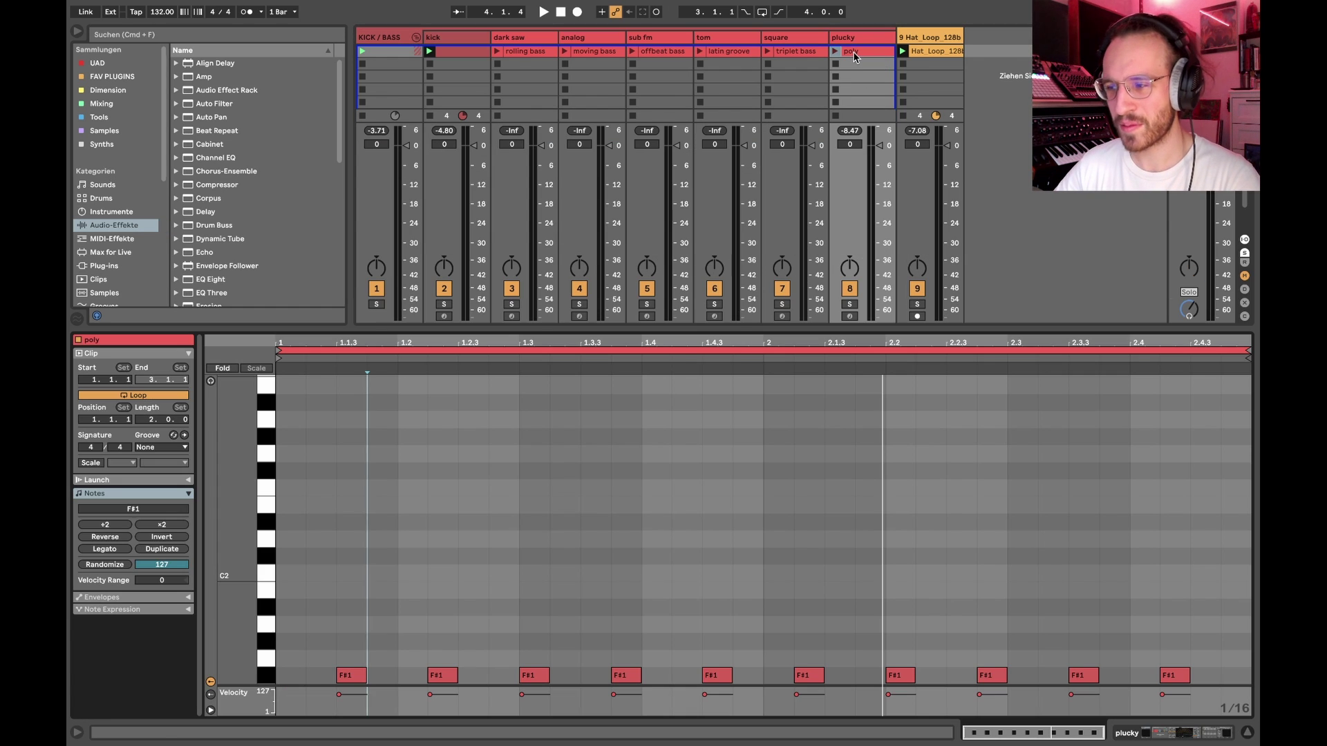
click(522, 464)
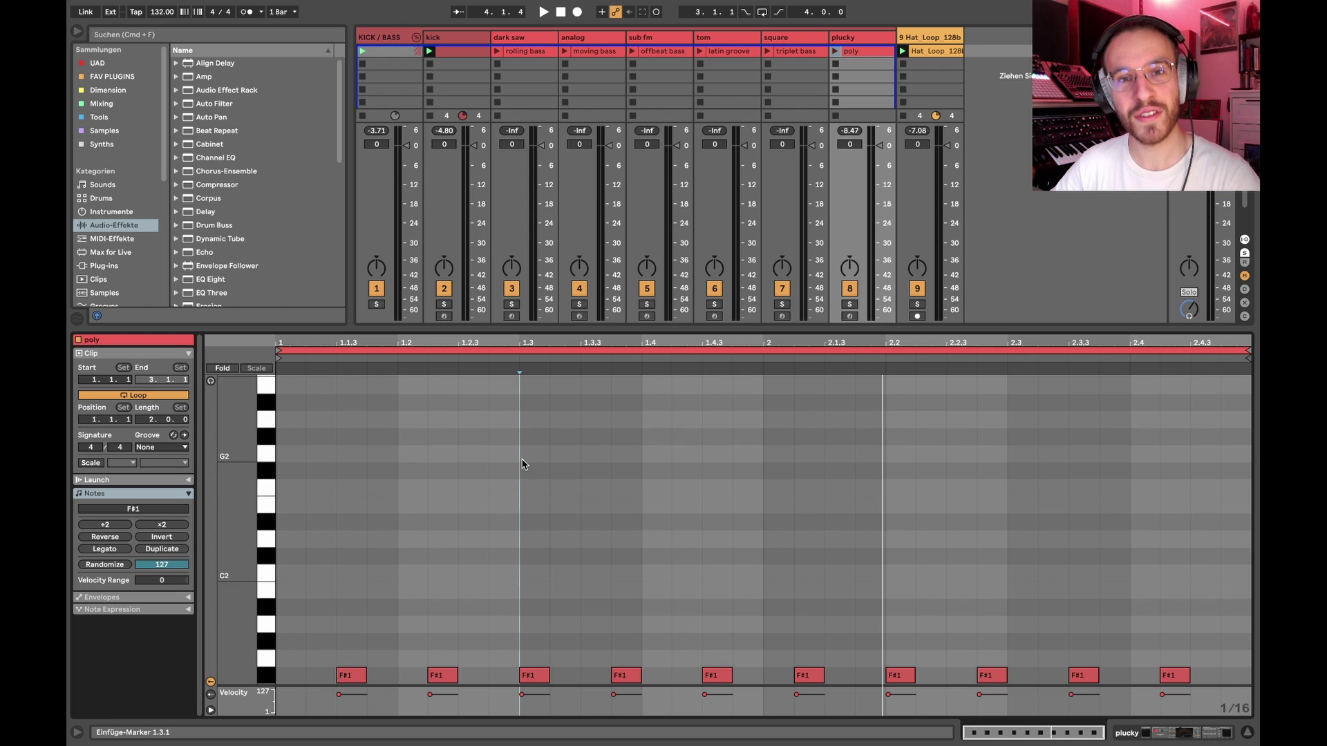